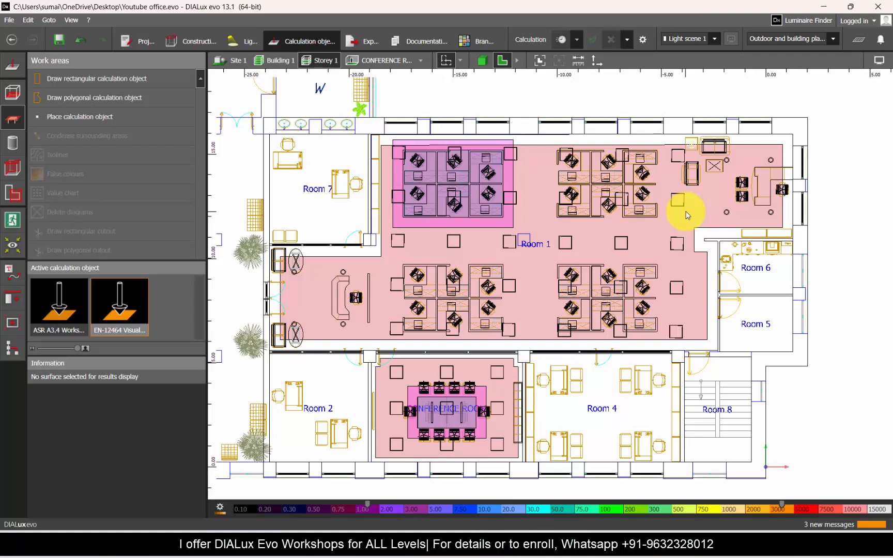
# Step: Examine the storey's existing calculation areas around the workstations and conference table in 3D
pyautogui.click(628, 226)
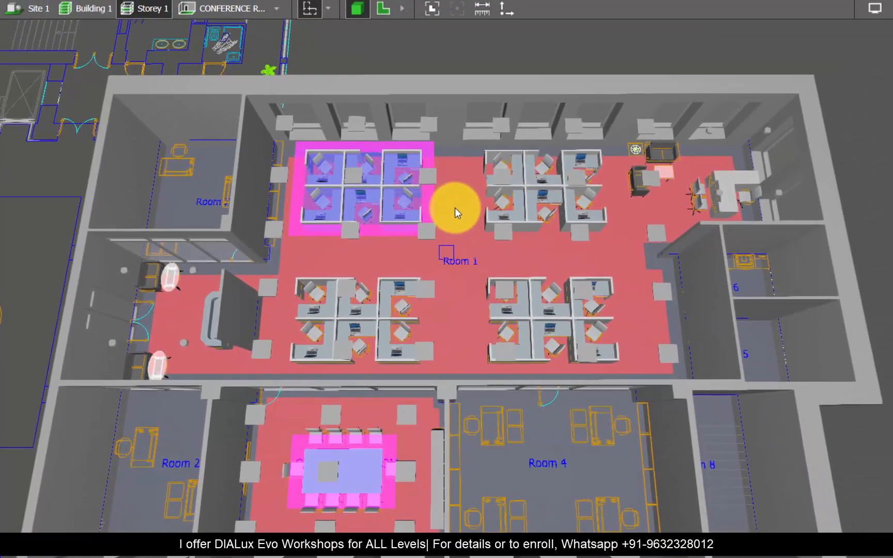
pyautogui.scroll(-4, 453, 208)
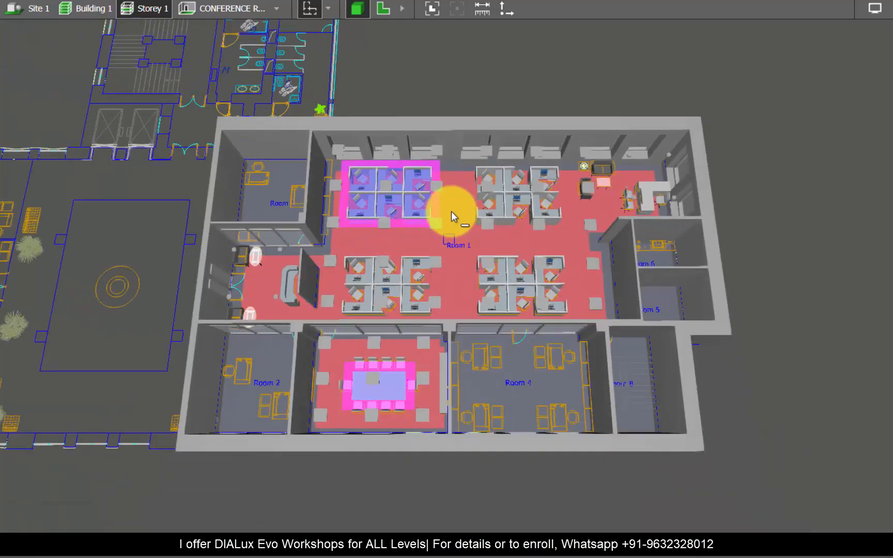
pyautogui.scroll(5, 451, 211)
pyautogui.scroll(-3, 357, 266)
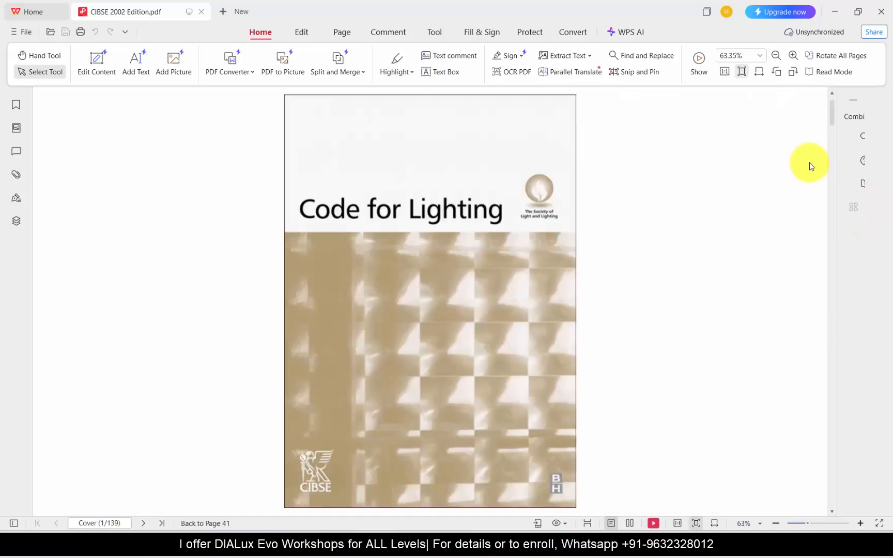
# Step: Search the CIBSE 2002 Edition PDF in WPS for "task illuminance"
pyautogui.hotkey('ctrl', 'f')
pyautogui.write('ta')
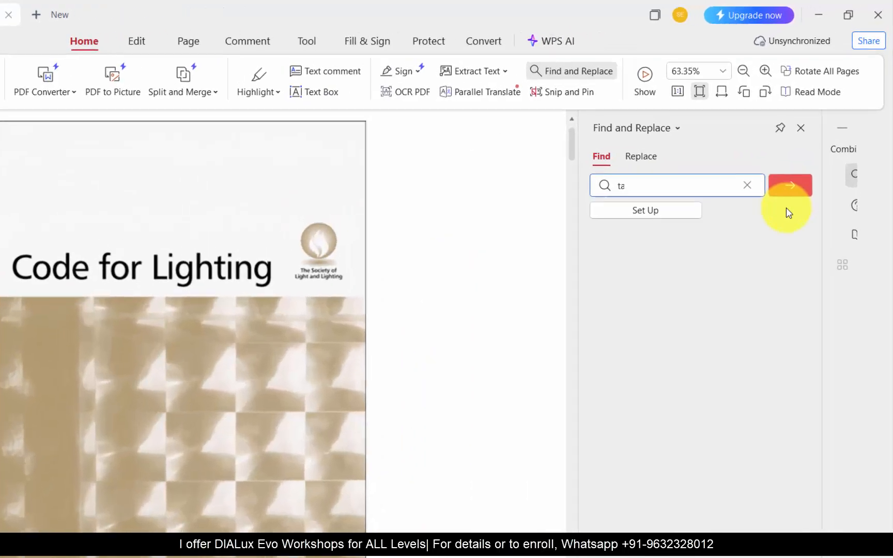
pyautogui.write('sk illuminance')
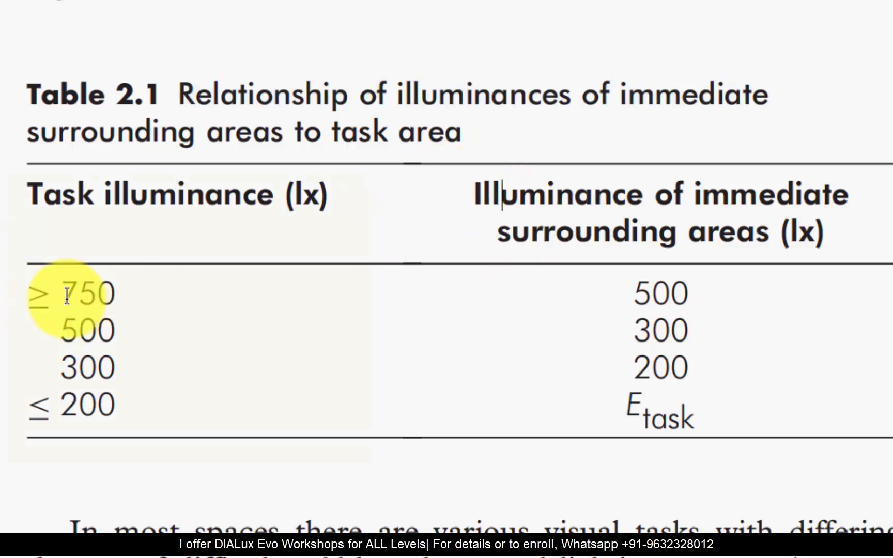
# Step: Compare the task illuminance column with the immediate surrounding areas column in Table 2.1
pyautogui.moveTo(44, 295); pyautogui.dragTo(117, 413)
pyautogui.click(639, 317)
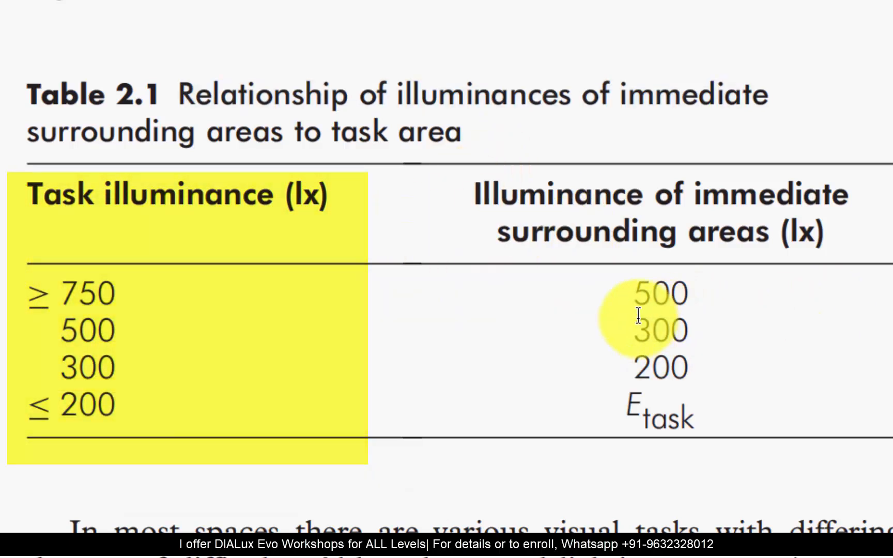
pyautogui.moveTo(634, 282); pyautogui.dragTo(667, 365)
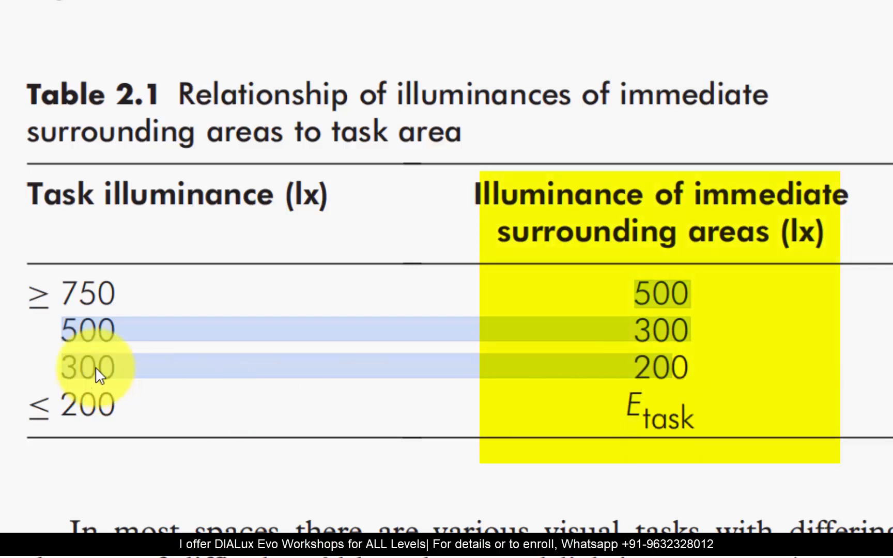
pyautogui.click(116, 332)
pyautogui.click(671, 295)
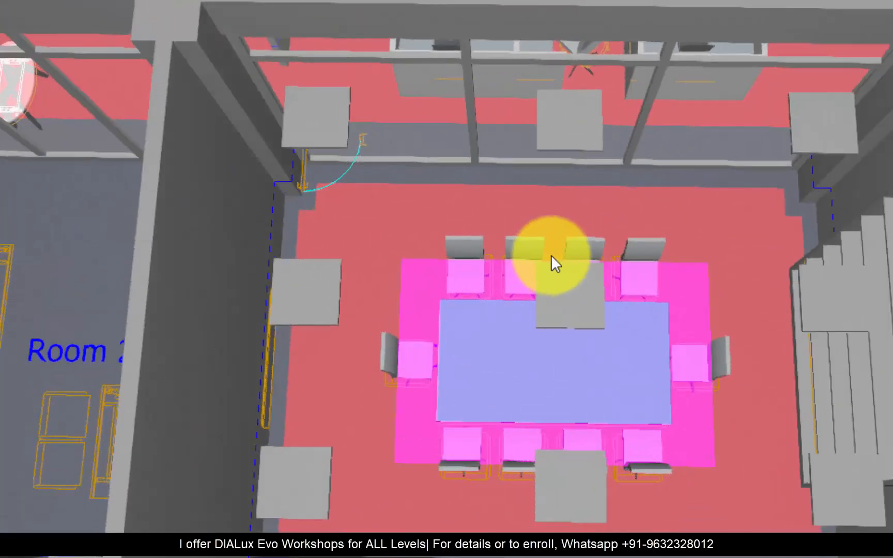
# Step: In DIALux evo, display the conference room on its own and examine the calculation areas around its table in 3D
pyautogui.scroll(3, 552, 261)
pyautogui.moveTo(657, 439); pyautogui.dragTo(521, 282)
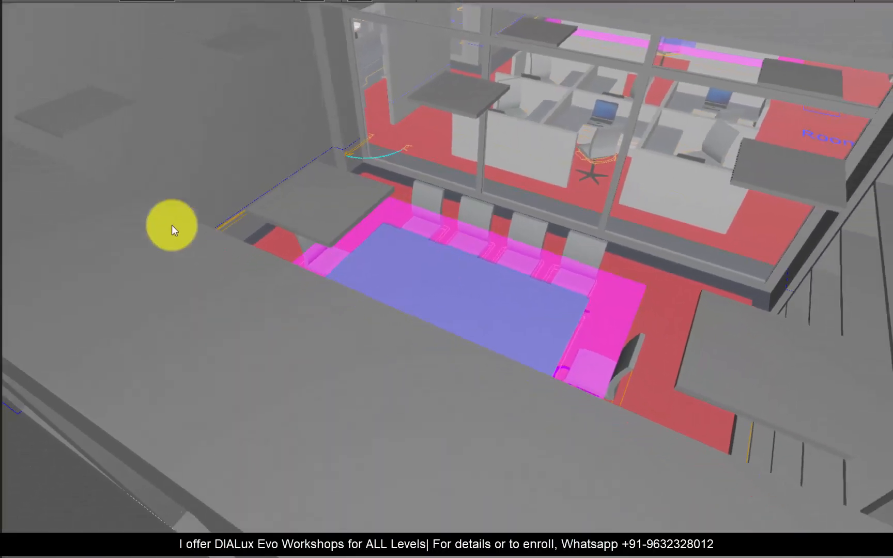
pyautogui.click(282, 11)
pyautogui.click(328, 32)
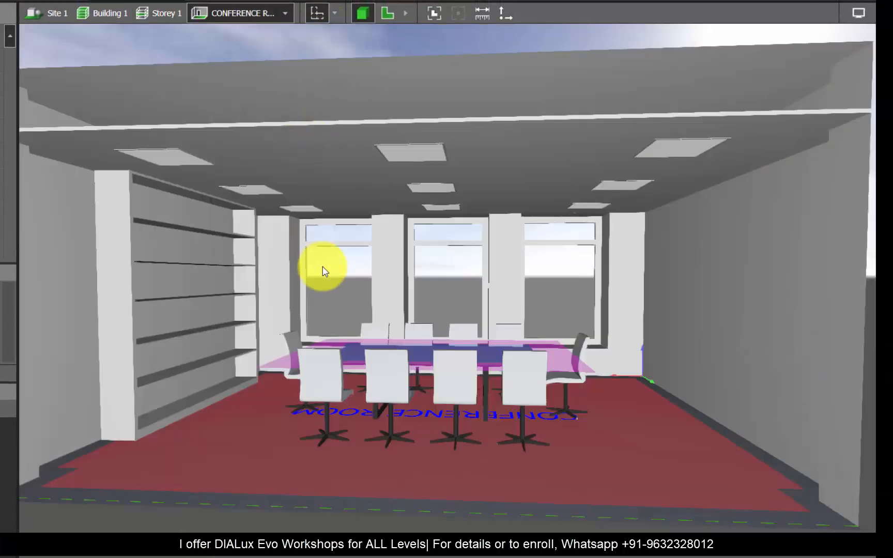
pyautogui.moveTo(323, 267); pyautogui.dragTo(511, 371, button='right')
pyautogui.scroll(3, 375, 385)
pyautogui.scroll(-1, 511, 370)
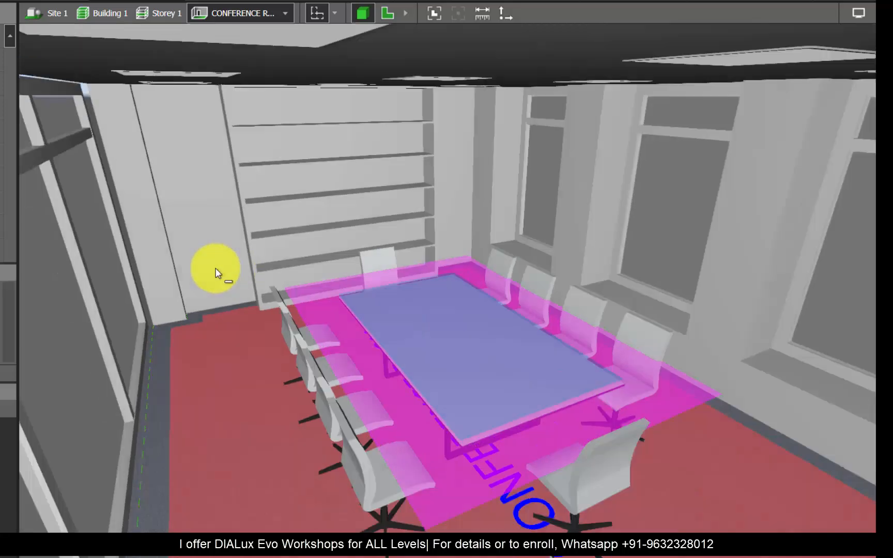
pyautogui.moveTo(216, 271); pyautogui.dragTo(631, 164, button='right')
pyautogui.scroll(-4, 513, 372)
pyautogui.scroll(6, 515, 375)
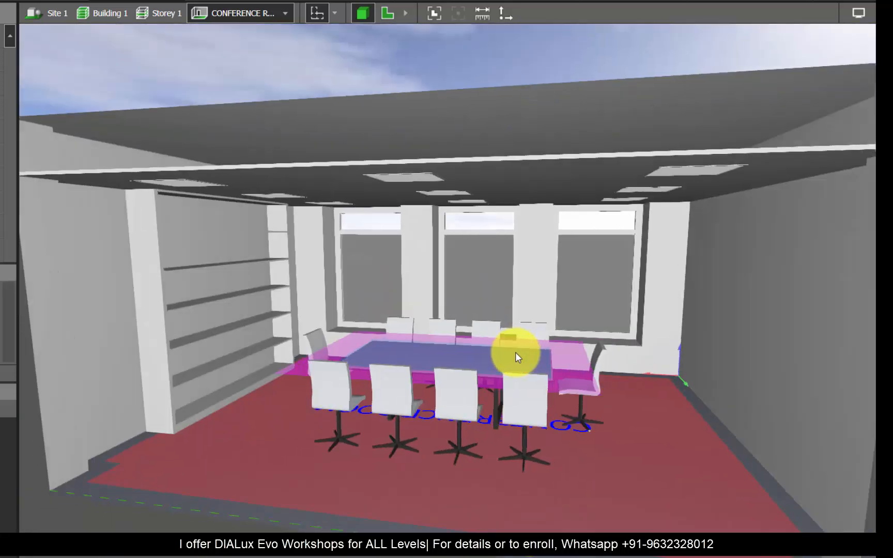
pyautogui.scroll(-5, 464, 325)
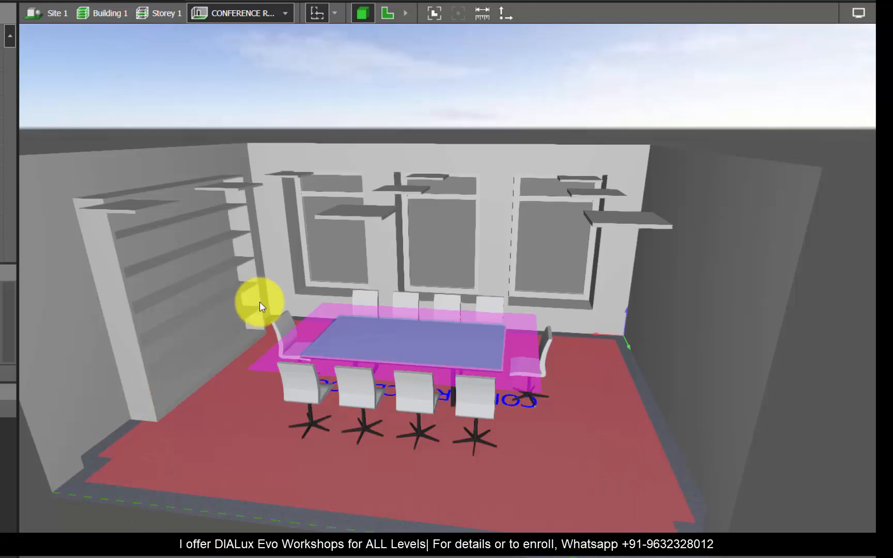
pyautogui.moveTo(253, 299); pyautogui.dragTo(399, 362, button='right')
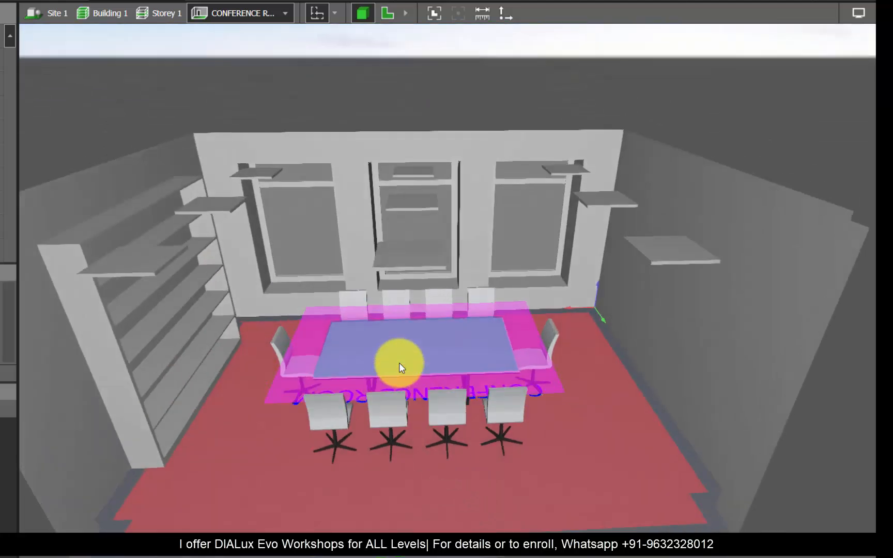
# Step: Delete the visual task area on the conference table and show the room in plan view
pyautogui.click(401, 362)
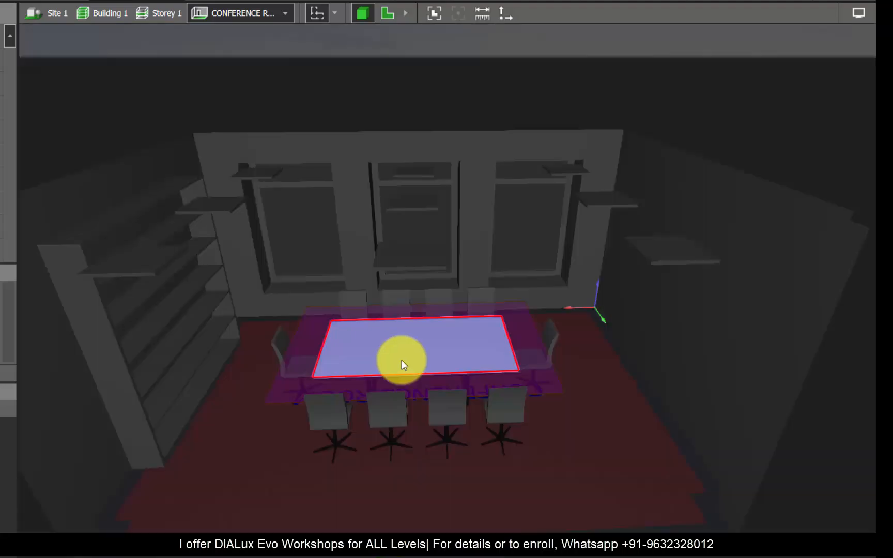
pyautogui.click(412, 75)
pyautogui.click(387, 14)
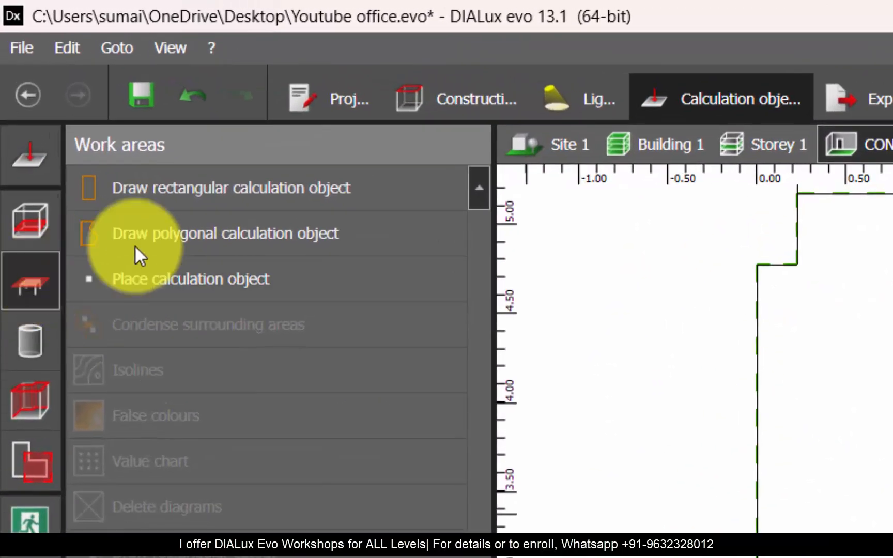
# Step: Examine the bare conference table in 3D from several angles as the surface where the visual task takes place
pyautogui.click(166, 194)
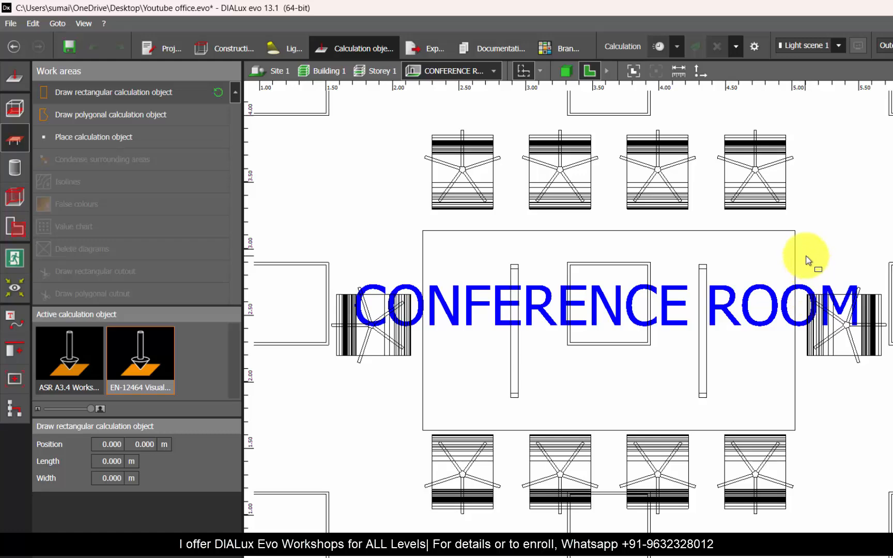
pyautogui.click(566, 71)
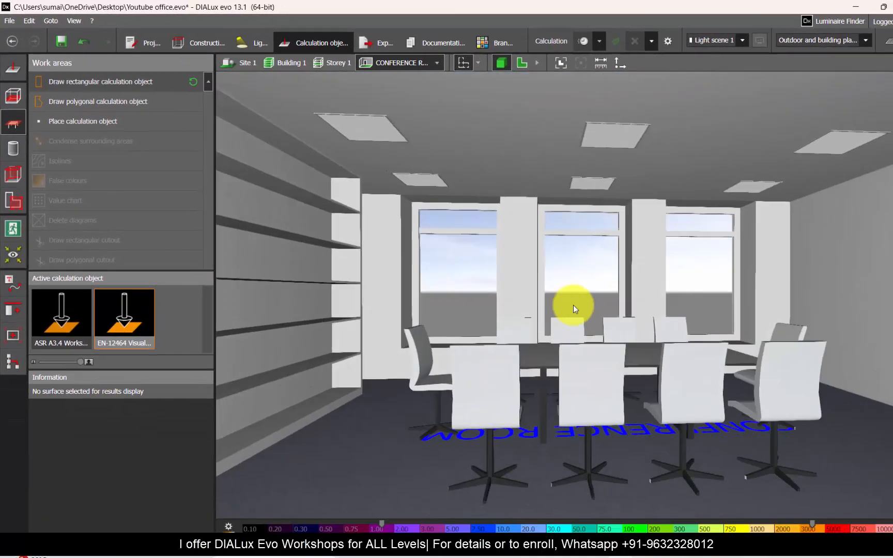
pyautogui.moveTo(572, 305); pyautogui.dragTo(642, 350)
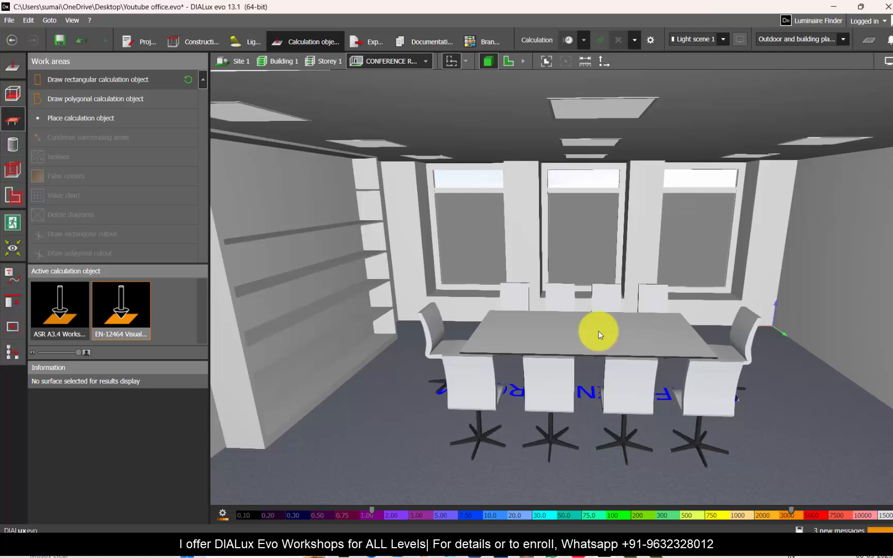
pyautogui.moveTo(644, 334); pyautogui.dragTo(523, 337)
pyautogui.moveTo(523, 337); pyautogui.dragTo(484, 327, button='right')
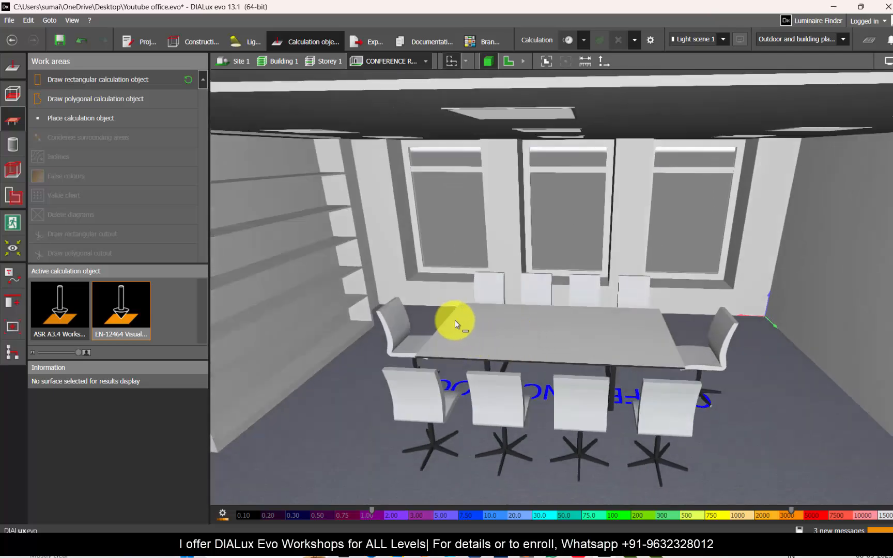
pyautogui.scroll(1, 454, 321)
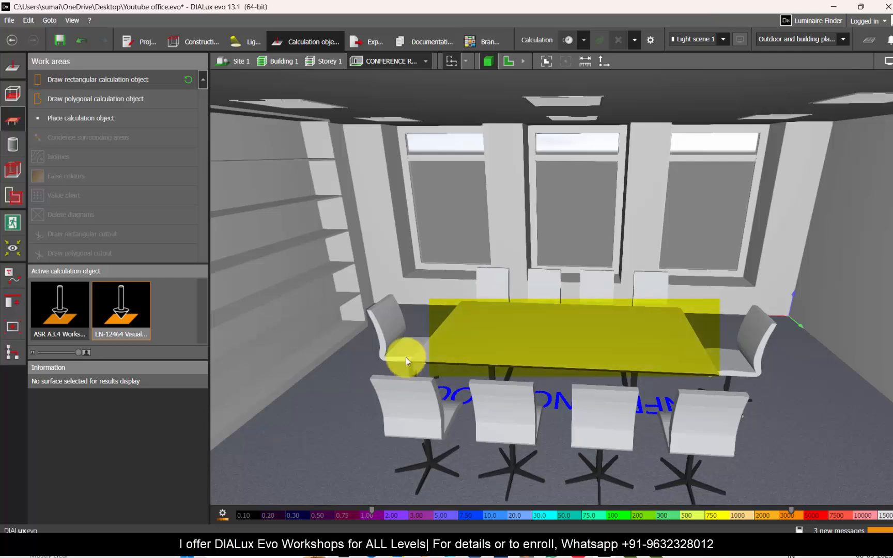
pyautogui.moveTo(464, 300); pyautogui.dragTo(487, 365, button='right')
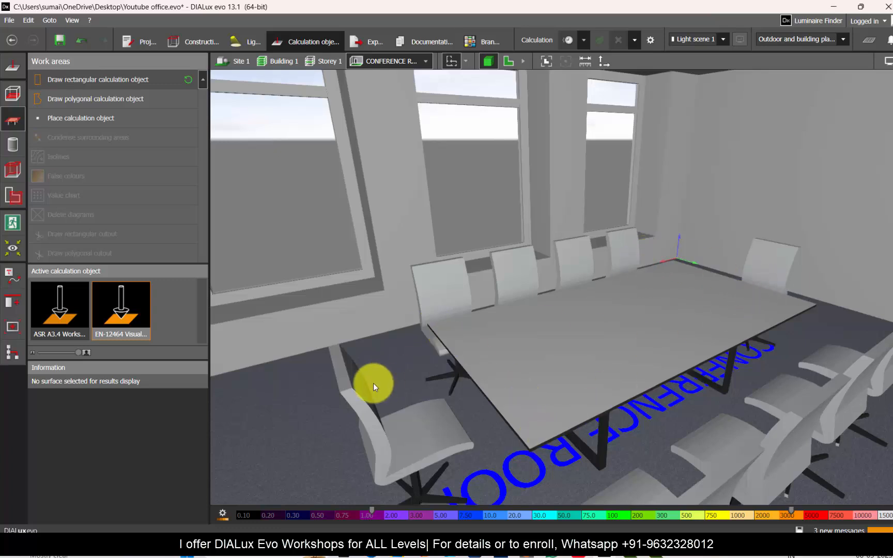
# Step: Draw a rectangular EN-12464 visual task area about 2.8 m by 1.5 m over the conference table outline
pyautogui.click(77, 80)
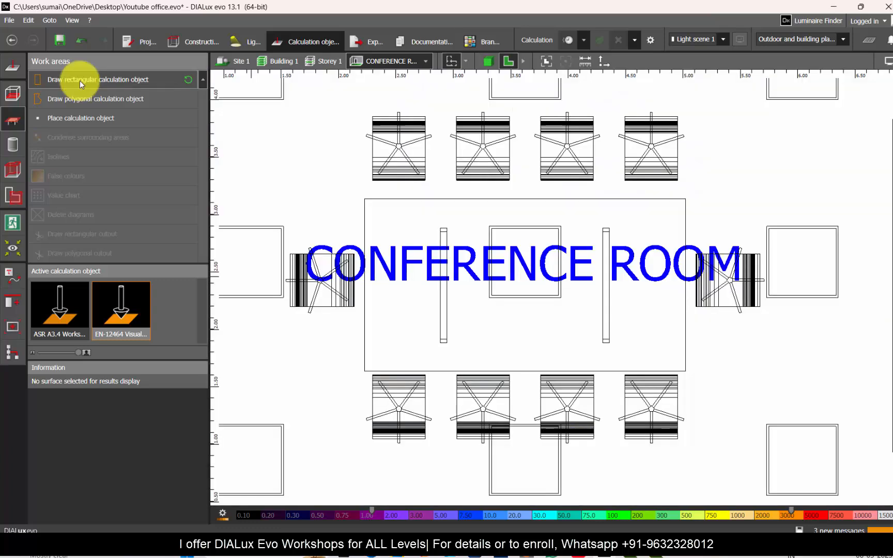
pyautogui.click(364, 198)
pyautogui.click(685, 198)
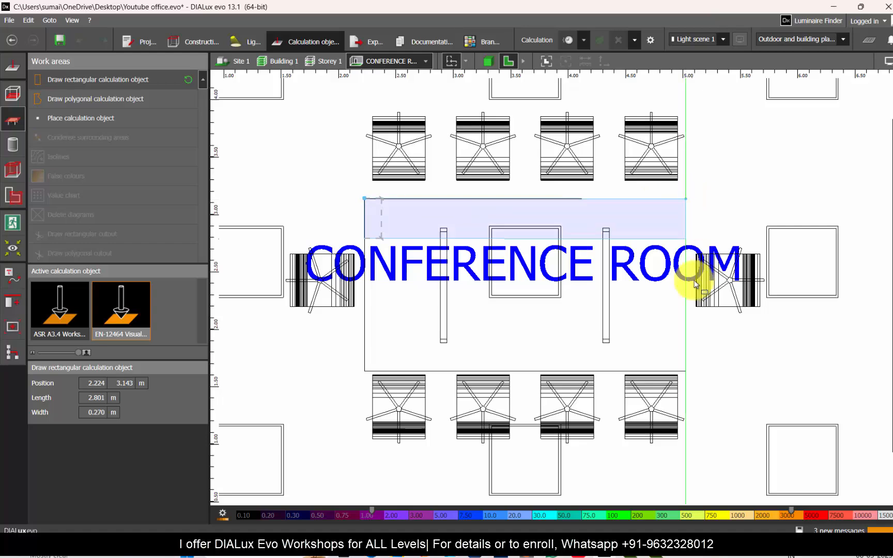
pyautogui.click(691, 368)
# Step: Inspect the new visual task area, its surrounding area and the background area in 3D
pyautogui.click(489, 60)
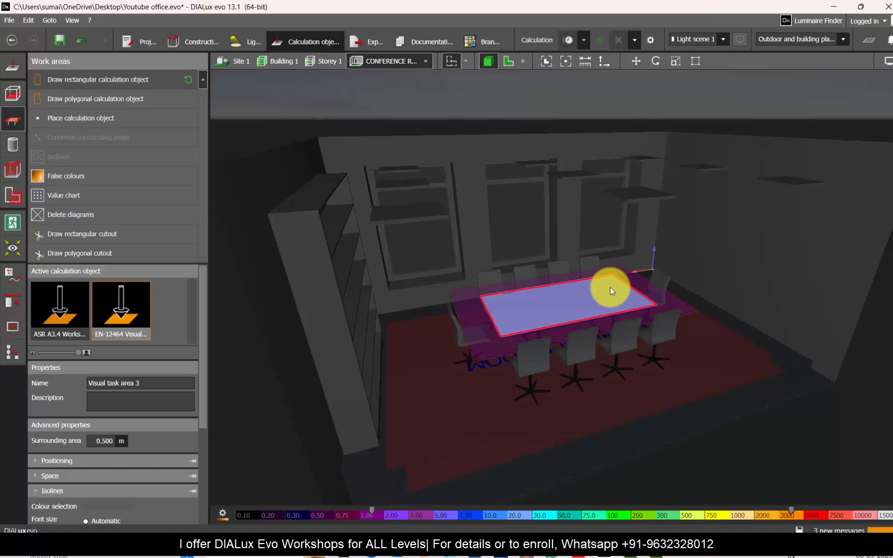
pyautogui.scroll(2, 610, 287)
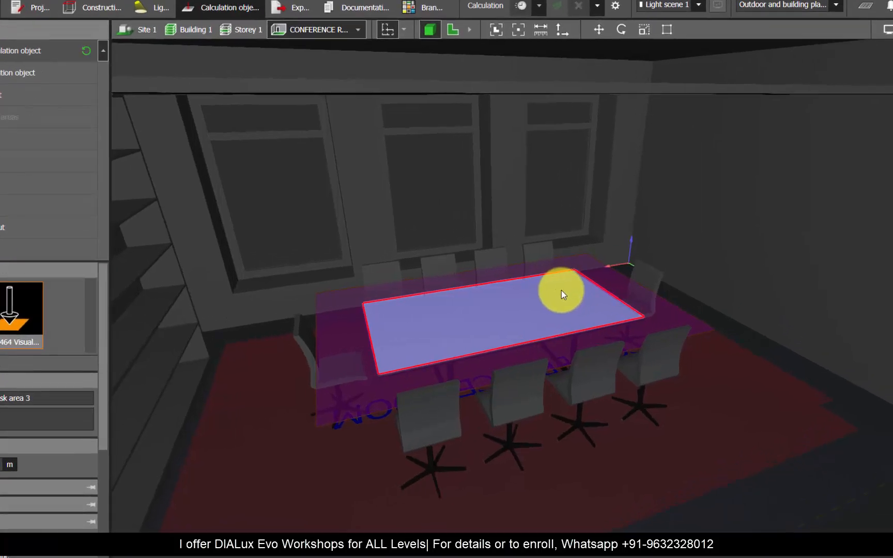
pyautogui.moveTo(601, 289); pyautogui.dragTo(546, 327, button='right')
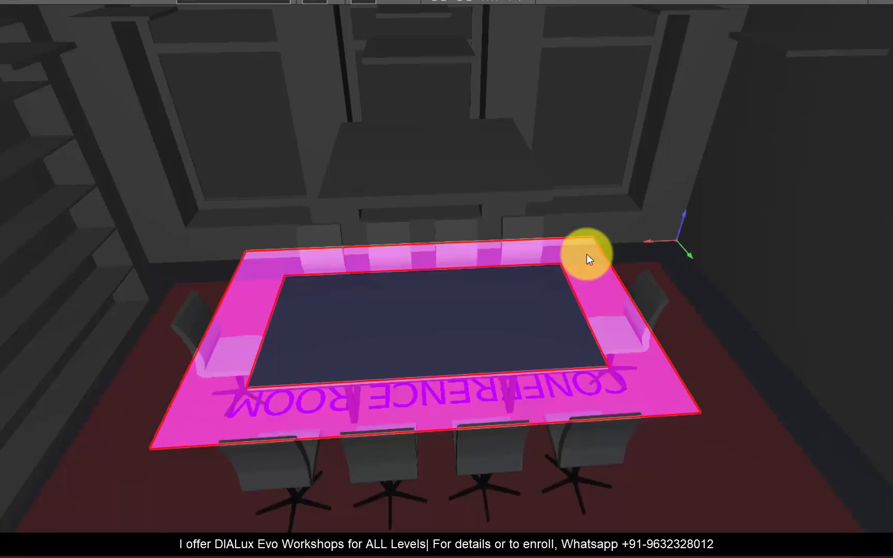
pyautogui.moveTo(701, 393); pyautogui.dragTo(714, 420, button='right')
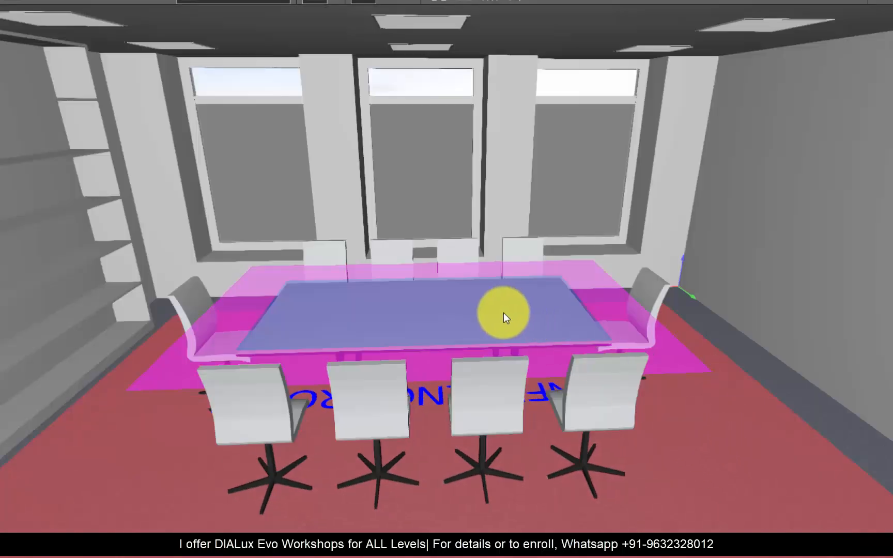
pyautogui.moveTo(480, 302); pyautogui.dragTo(474, 335, button='right')
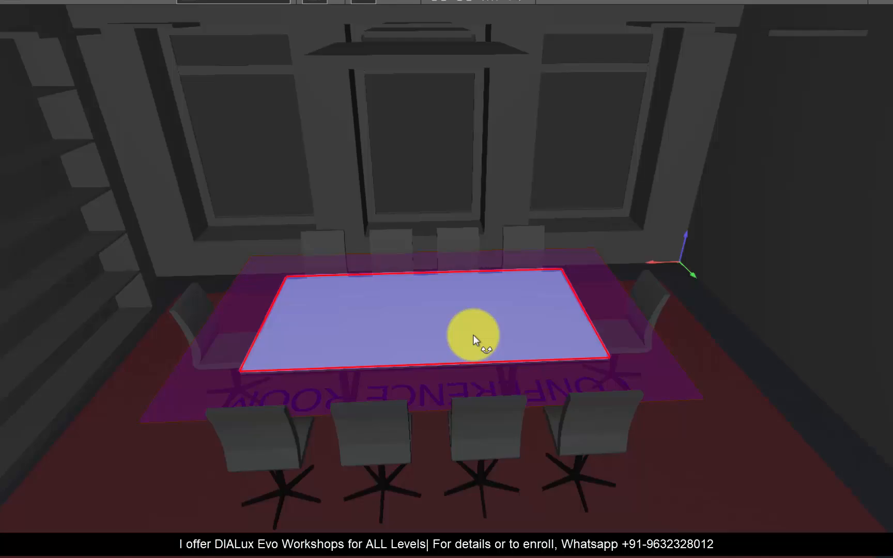
# Step: Compare the task and surrounding illuminance values of Table 2.1 in the WPS PDF with the conference table's calculation areas in DIALux evo
pyautogui.hotkey('alt', 'Tab')
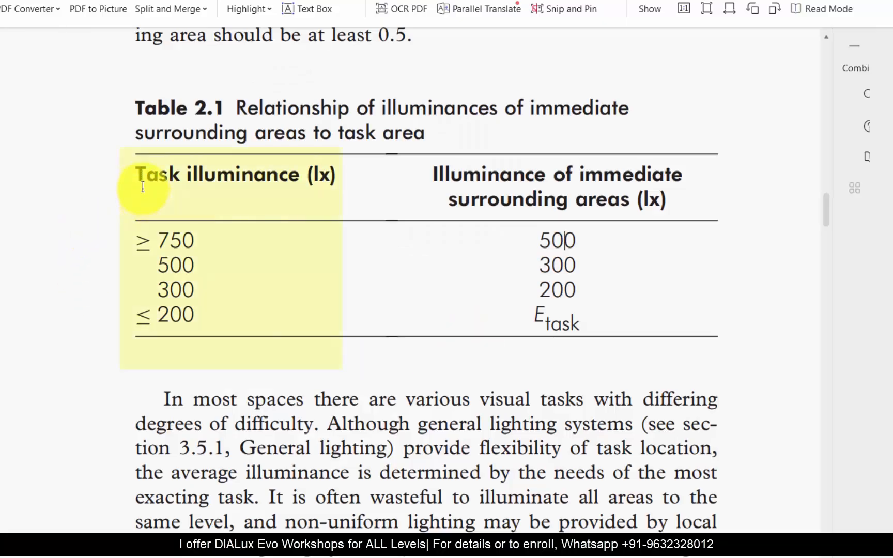
pyautogui.moveTo(185, 253); pyautogui.dragTo(183, 273)
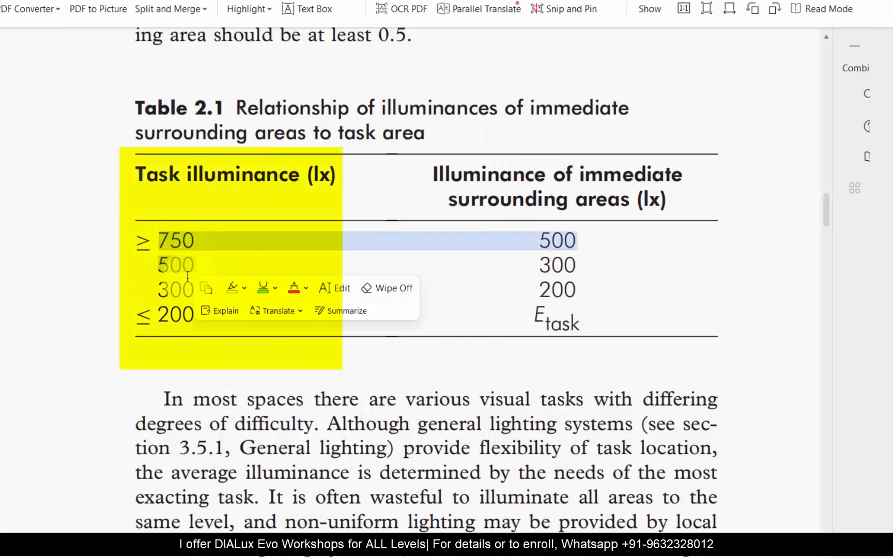
pyautogui.click(183, 314)
pyautogui.doubleClick(187, 289)
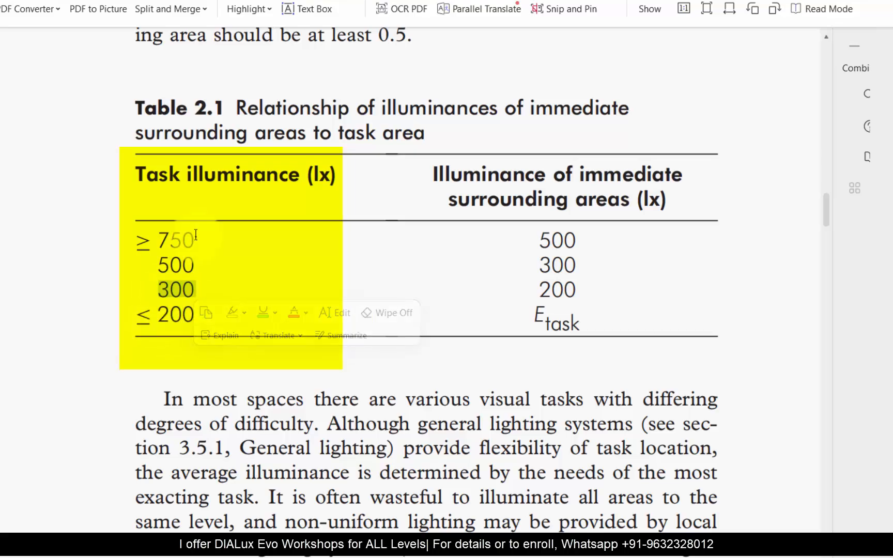
pyautogui.hotkey('alt', 'Tab')
pyautogui.moveTo(371, 324); pyautogui.dragTo(353, 307, button='right')
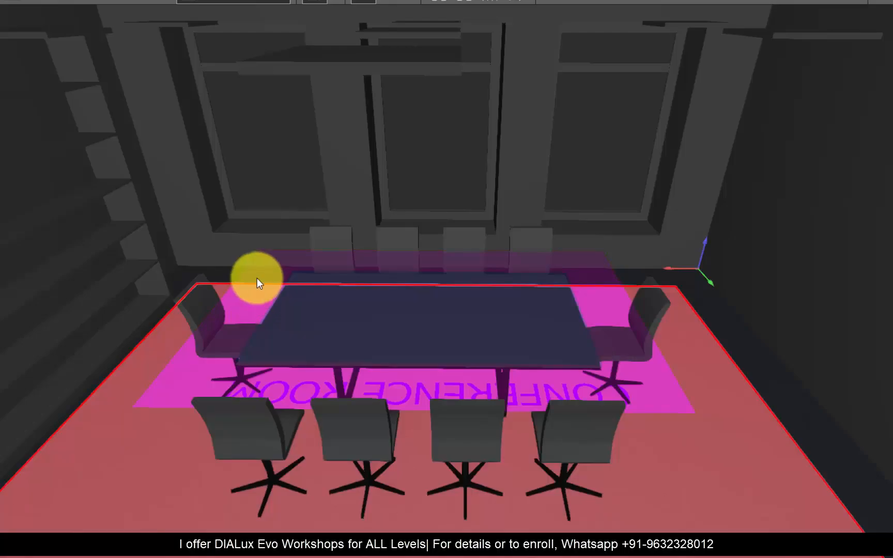
pyautogui.hotkey('alt', 'Tab')
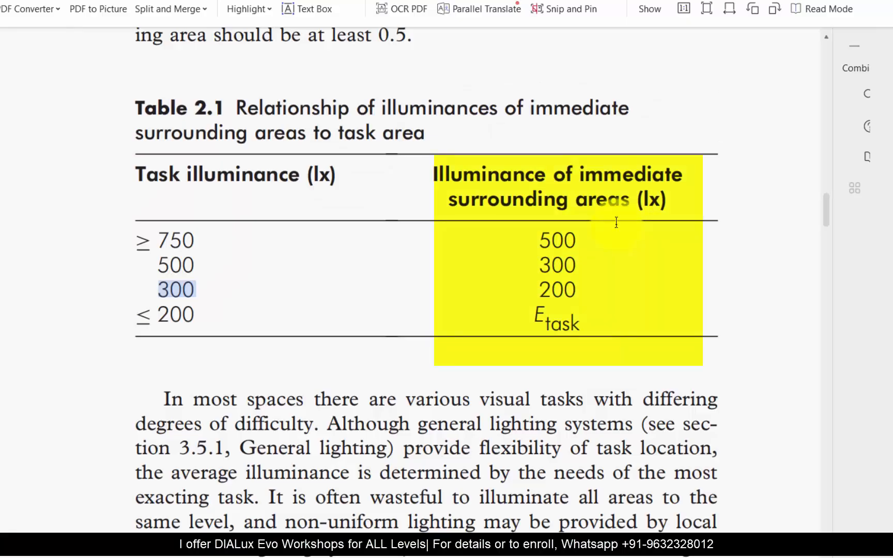
pyautogui.moveTo(443, 202); pyautogui.dragTo(643, 203)
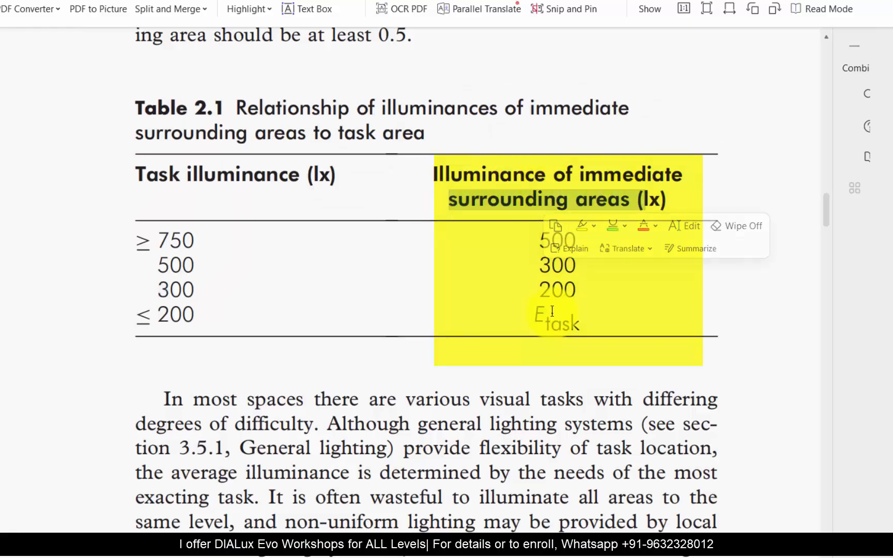
# Step: Examine the immediate surrounding illuminance values for the 750 and 500 lx tasks in Table 2.1 of the PDF
pyautogui.hotkey('alt', 'Tab')
pyautogui.hotkey('alt', 'Tab')
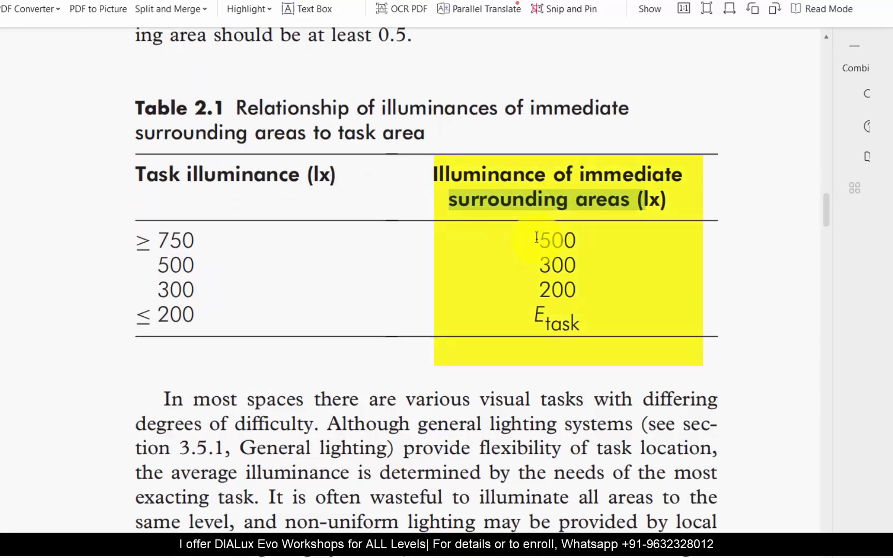
pyautogui.moveTo(537, 240); pyautogui.dragTo(576, 246)
pyautogui.moveTo(532, 265); pyautogui.dragTo(568, 269)
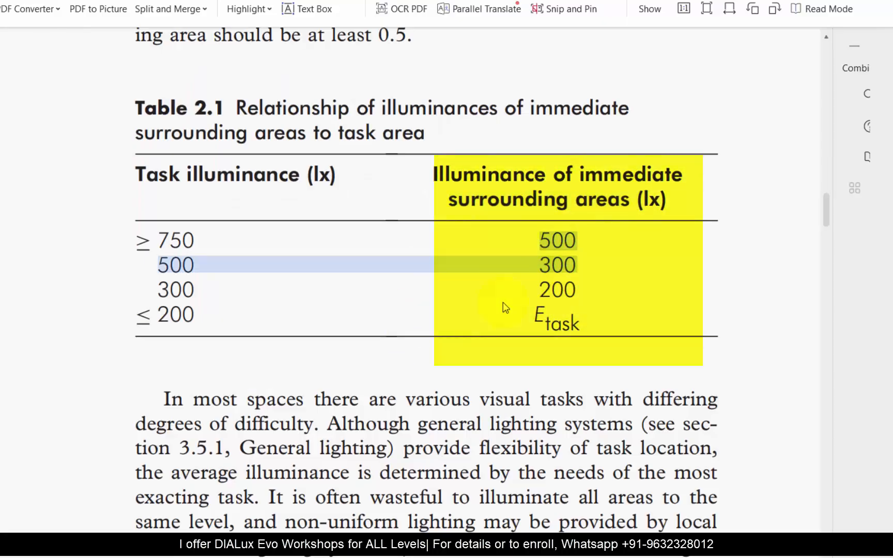
pyautogui.click(311, 281)
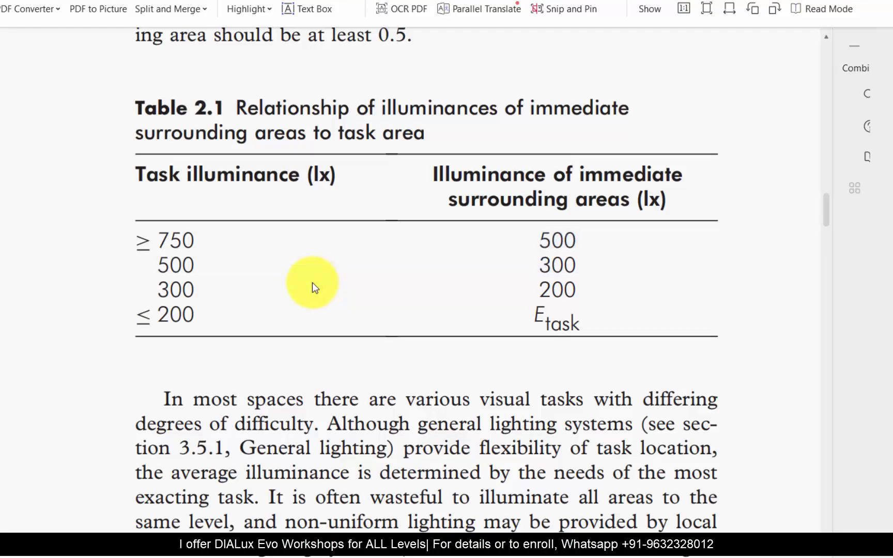
# Step: Return to DIALux evo and examine the EN 12464-1:2021 utilisation profile and its template list for the CONFERENCE ROOM space in plan view
pyautogui.hotkey('alt', 'Tab')
pyautogui.moveTo(390, 304); pyautogui.dragTo(404, 326, button='right')
pyautogui.press('Escape')
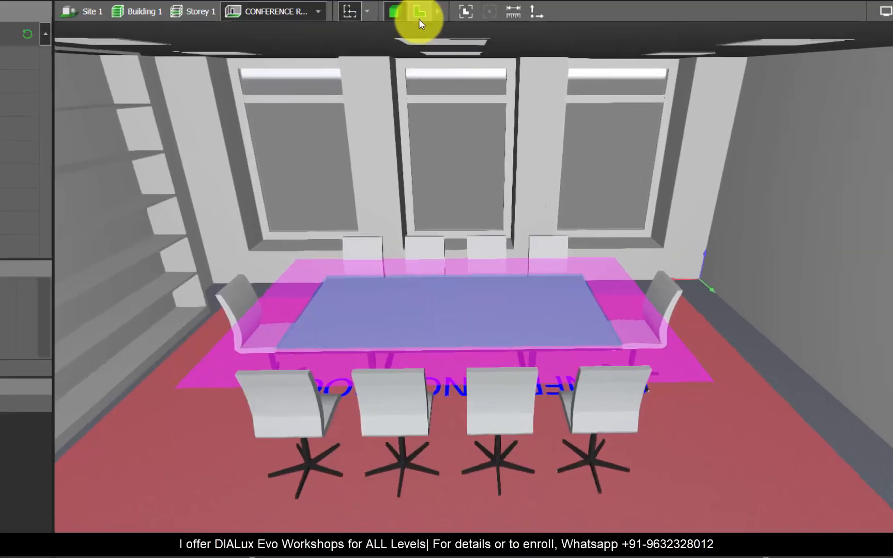
pyautogui.click(419, 15)
pyautogui.click(12, 193)
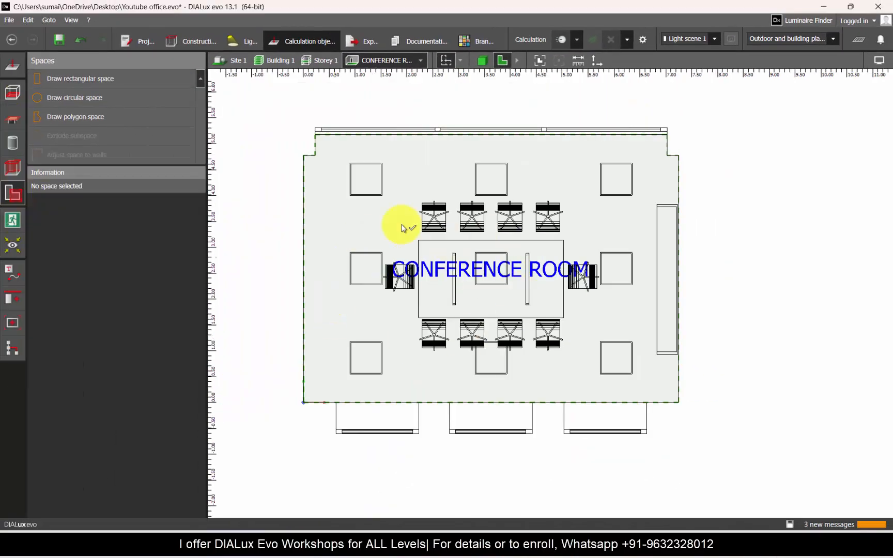
pyautogui.click(408, 192)
pyautogui.click(185, 298)
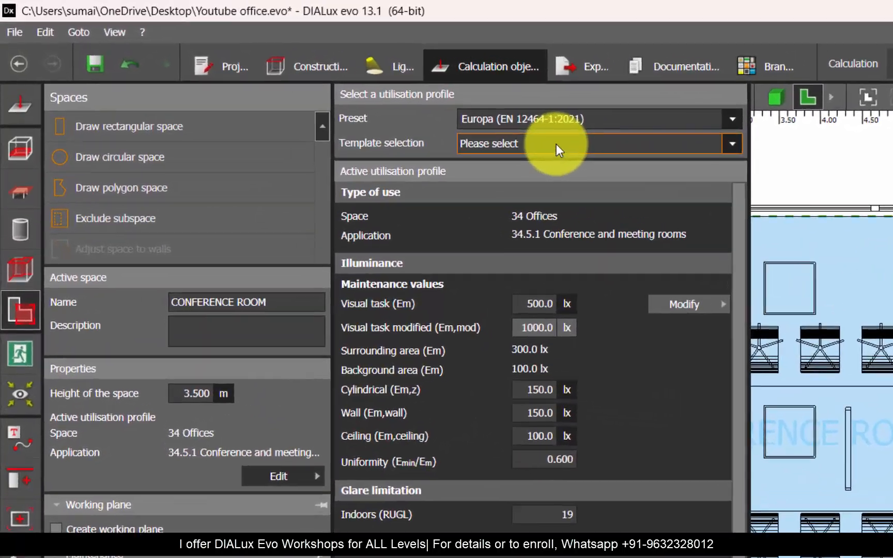
pyautogui.click(444, 116)
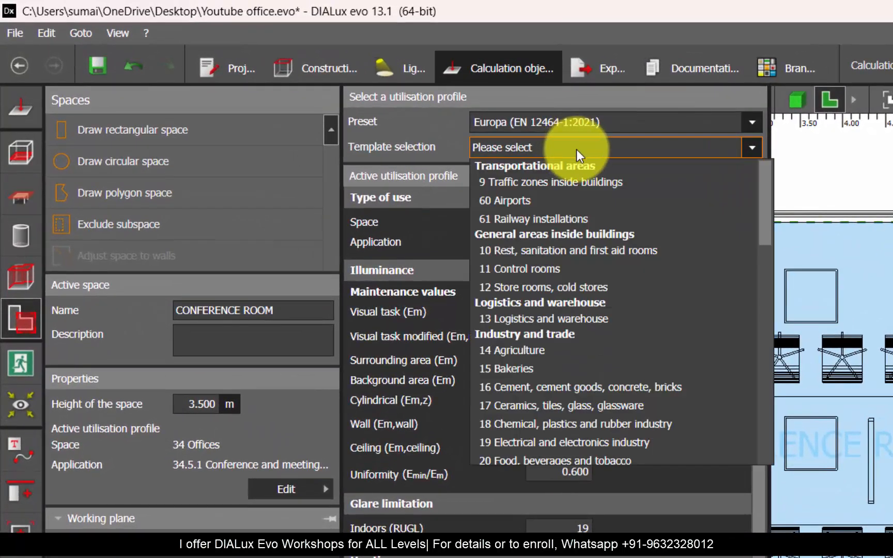
pyautogui.click(567, 433)
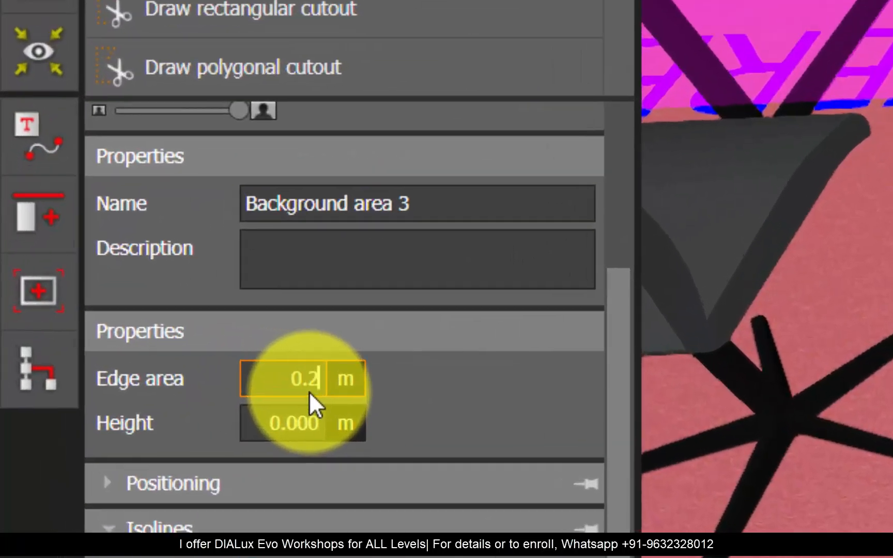
# Step: Set the edge area of Background area 3 in the conference room to 0.2 m
pyautogui.press('Return')
pyautogui.click(846, 332)
pyautogui.scroll(-4, 615, 386)
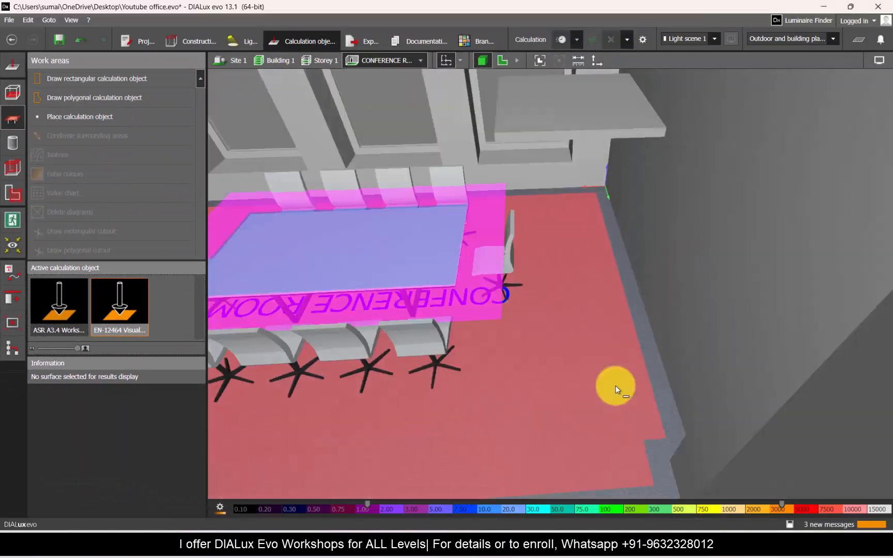
pyautogui.scroll(-2, 615, 386)
pyautogui.moveTo(522, 348); pyautogui.dragTo(651, 18)
# Step: Calculate only the conference room without objects and furniture, and review the results for the task, surrounding and background areas
pyautogui.click(642, 40)
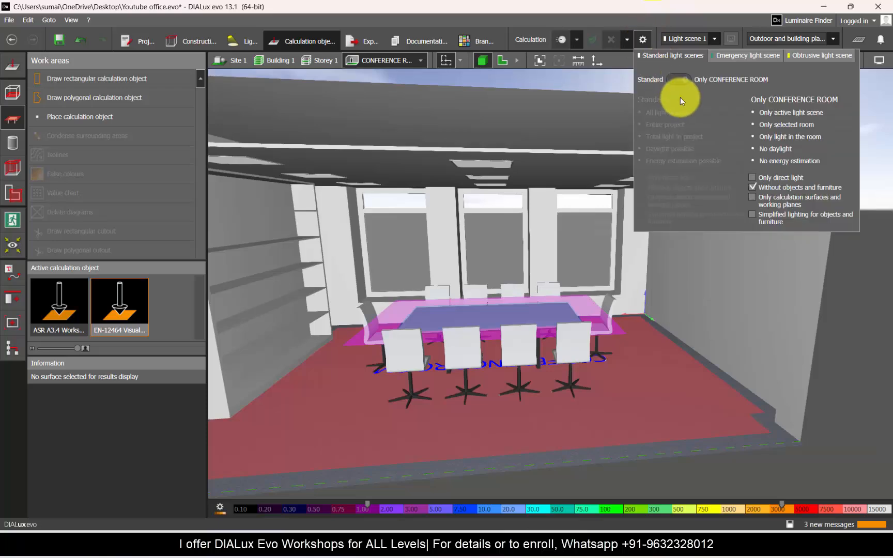
pyautogui.click(560, 40)
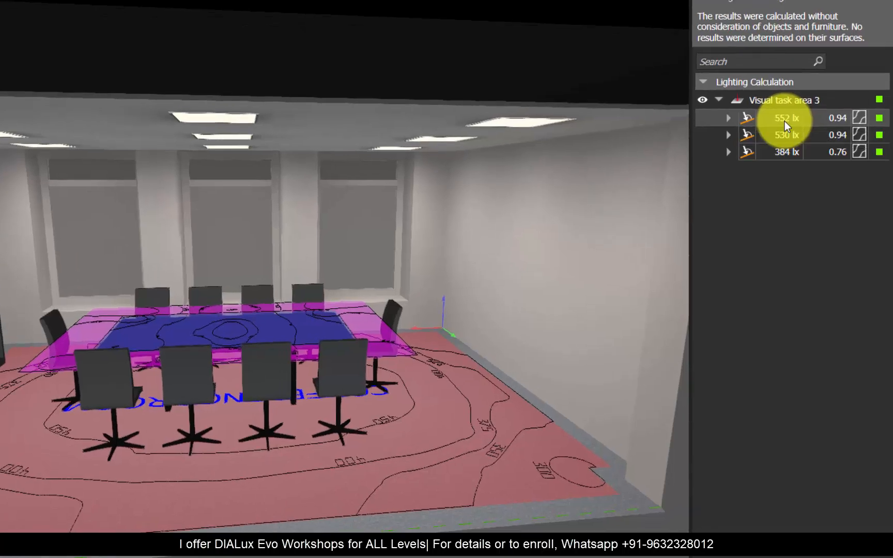
pyautogui.click(790, 128)
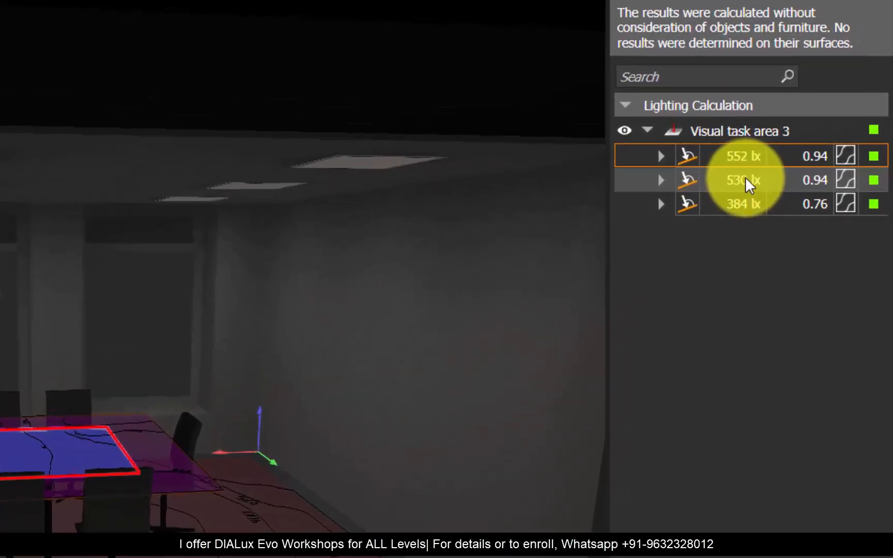
pyautogui.click(745, 181)
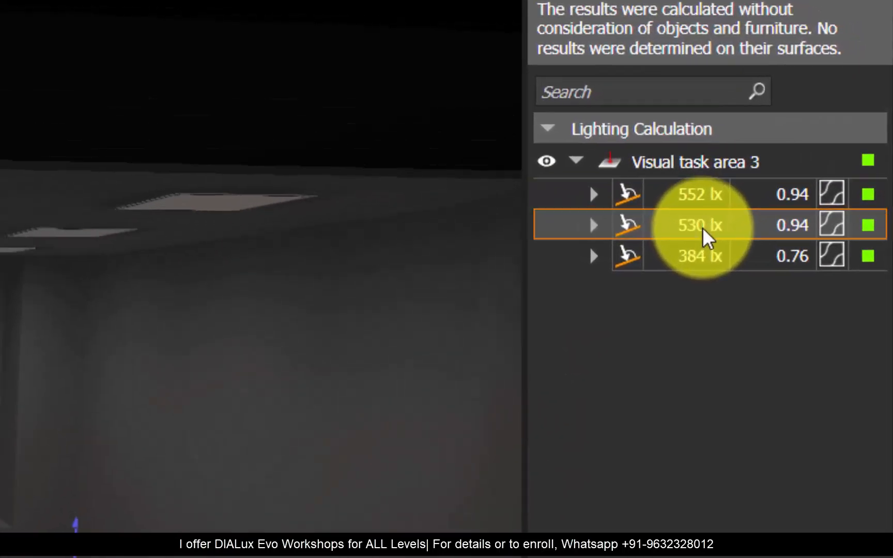
pyautogui.click(703, 260)
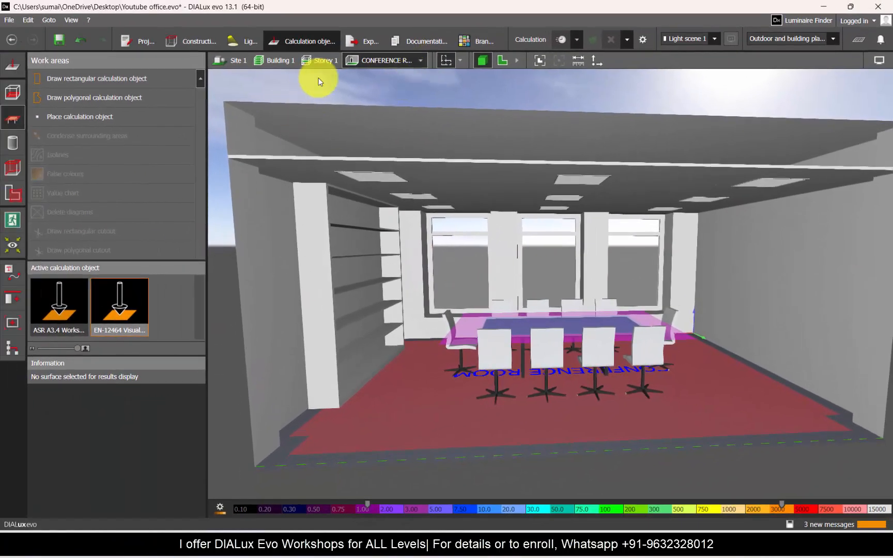
# Step: Open Storey 1 and examine the workstation clusters in Room 1 in 3D
pyautogui.click(319, 61)
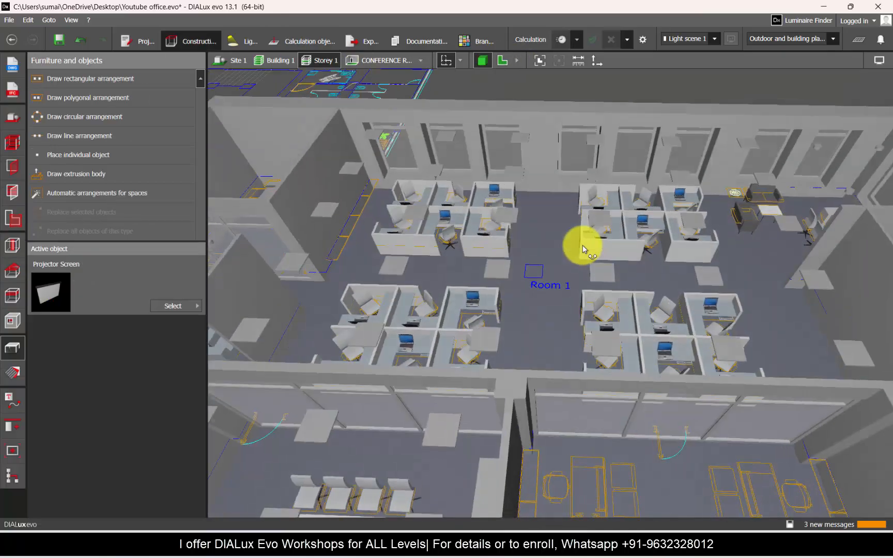
pyautogui.scroll(4, 602, 253)
pyautogui.scroll(5, 453, 266)
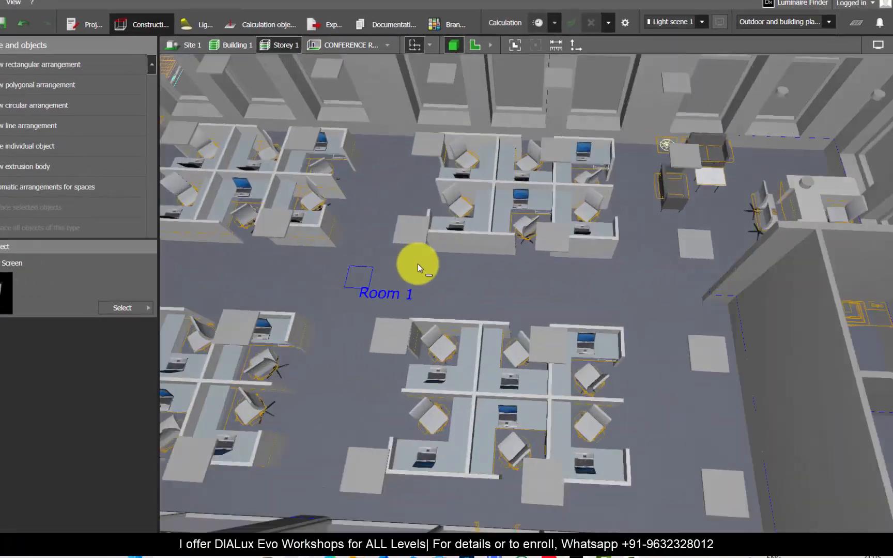
pyautogui.moveTo(491, 270); pyautogui.dragTo(387, 204, button='right')
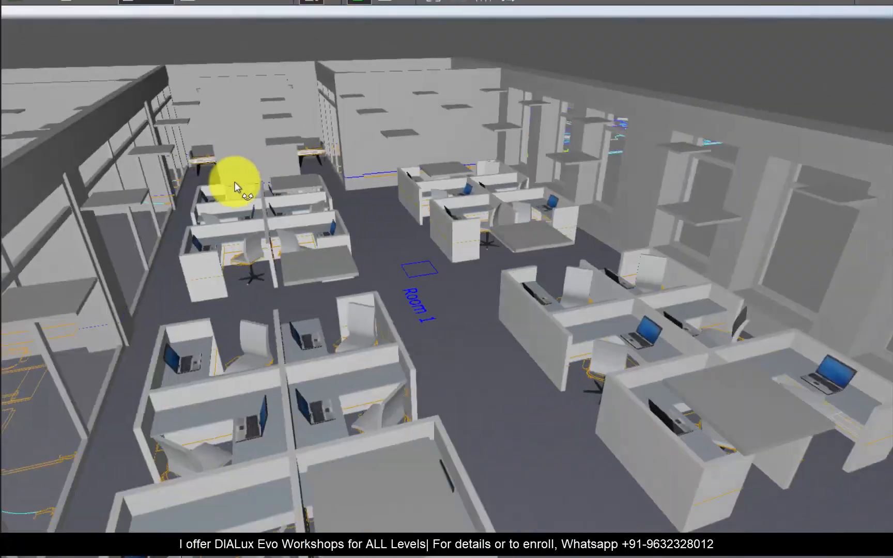
pyautogui.moveTo(234, 182); pyautogui.dragTo(656, 462, button='right')
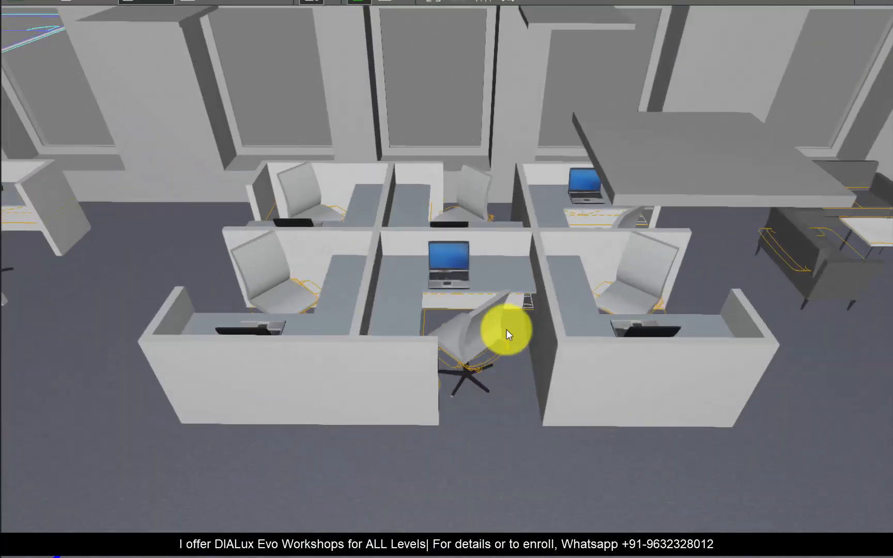
pyautogui.scroll(-3, 192, 304)
pyautogui.scroll(4, 723, 222)
pyautogui.moveTo(724, 222); pyautogui.dragTo(574, 179, button='right')
pyautogui.moveTo(435, 357); pyautogui.dragTo(843, 273, button='right')
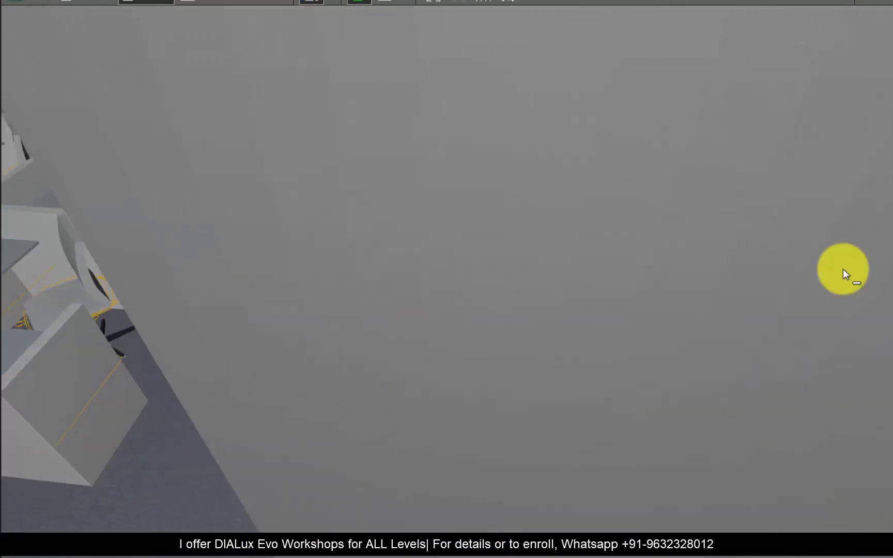
# Step: Inspect the reception desk and waiting area of Room 1 in 3D
pyautogui.scroll(-8, 879, 289)
pyautogui.scroll(5, 372, 330)
pyautogui.moveTo(555, 241); pyautogui.dragTo(571, 323, button='right')
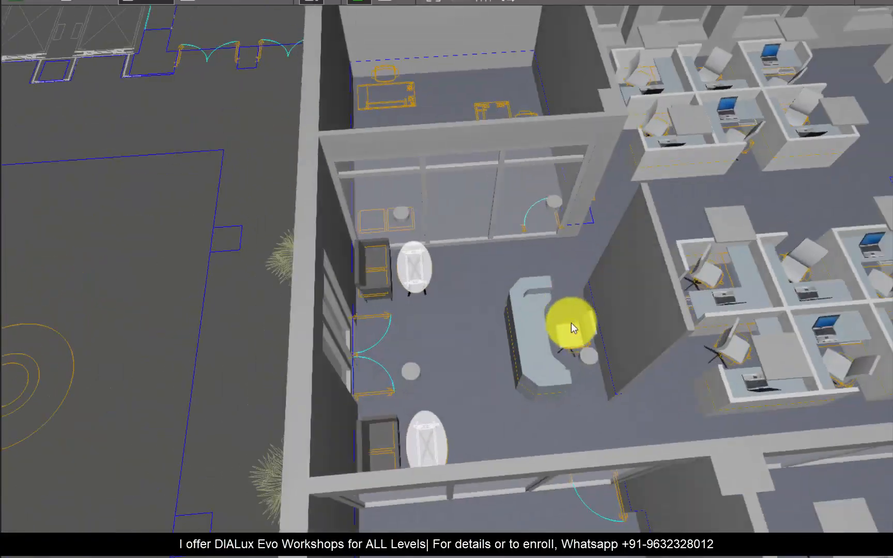
pyautogui.scroll(4, 571, 324)
pyautogui.scroll(-3, 175, 335)
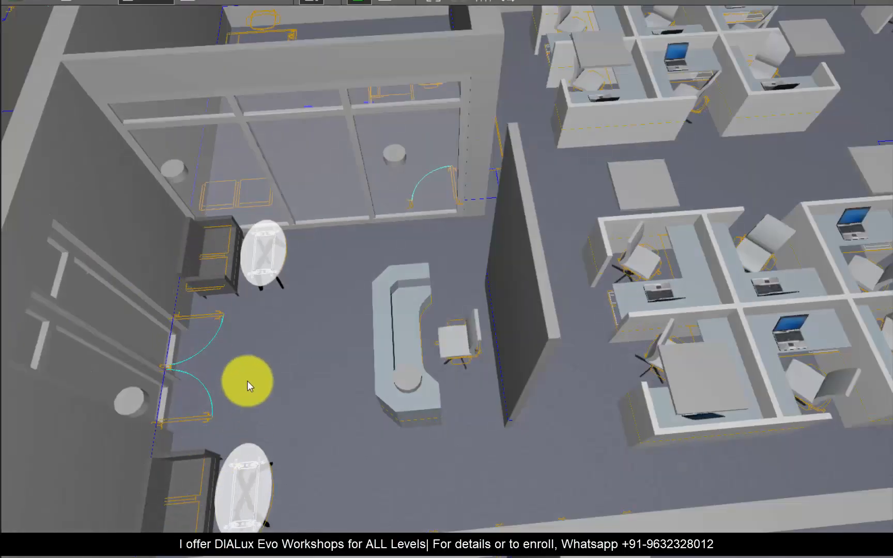
pyautogui.scroll(-2, 305, 315)
# Step: Select the Room 1 space in plan view and look through its utilisation profile templates
pyautogui.click(390, 13)
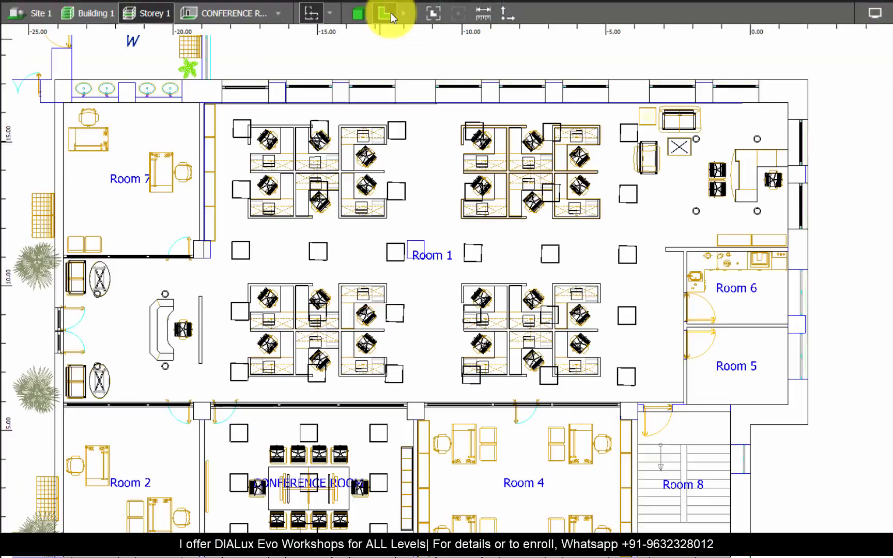
pyautogui.click(385, 236)
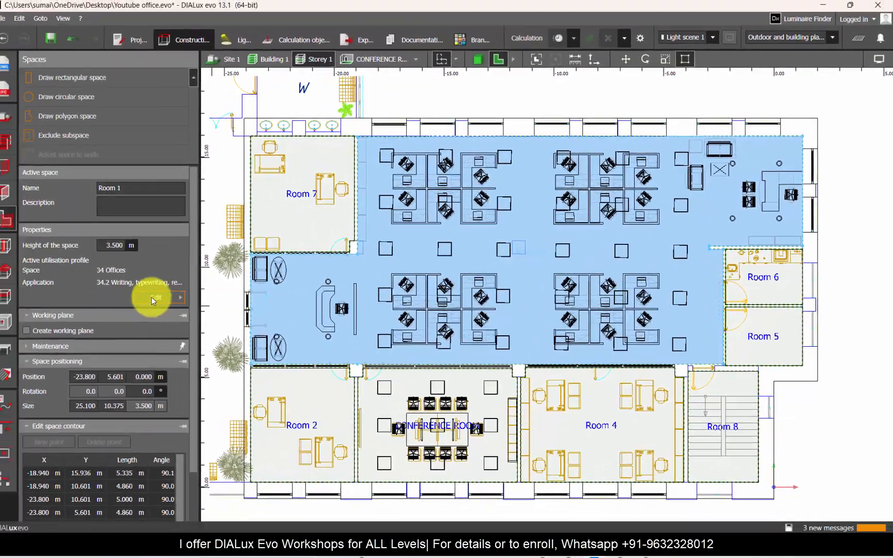
pyautogui.click(152, 298)
pyautogui.click(342, 90)
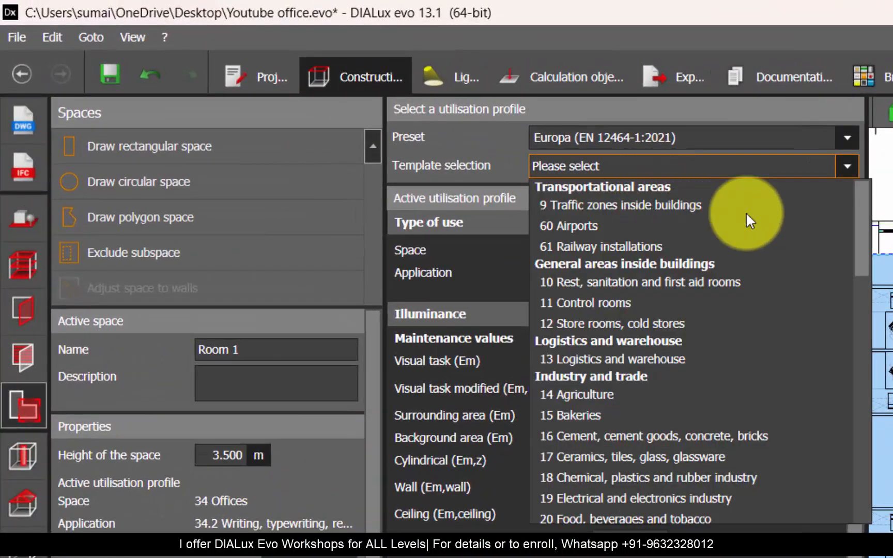
pyautogui.scroll(-4, 862, 290)
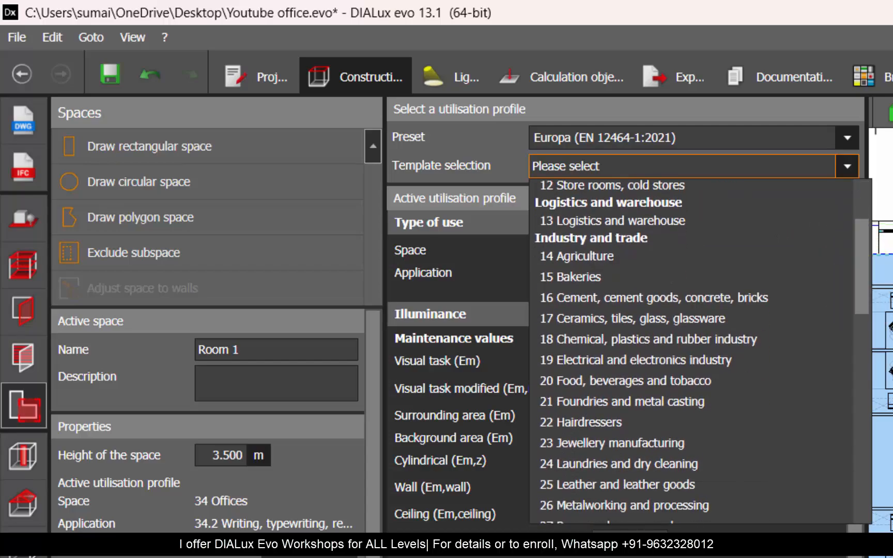
pyautogui.click(891, 511)
pyautogui.scroll(3, 744, 337)
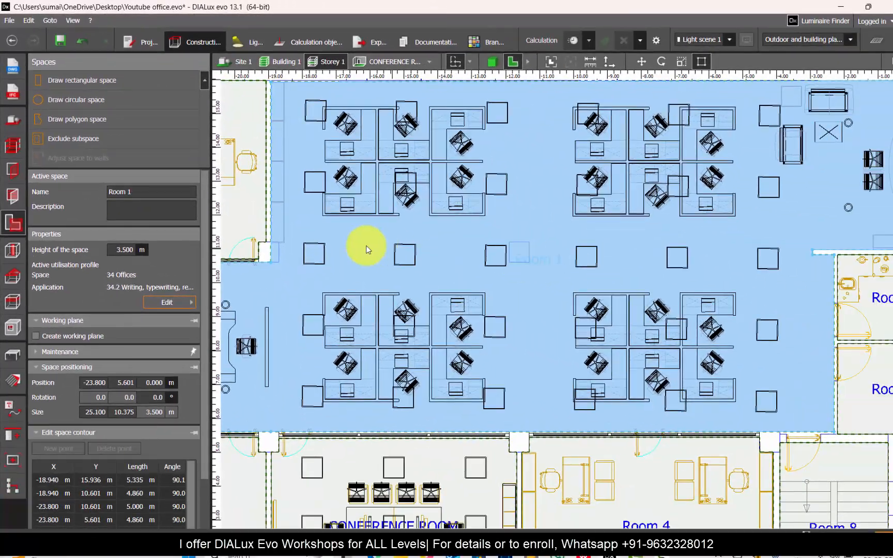
pyautogui.scroll(-3, 368, 250)
# Step: Choose the template 34 Offices with 34.2 Writing, typewriting, reading, data processing as Room 1's utilisation profile
pyautogui.click(167, 302)
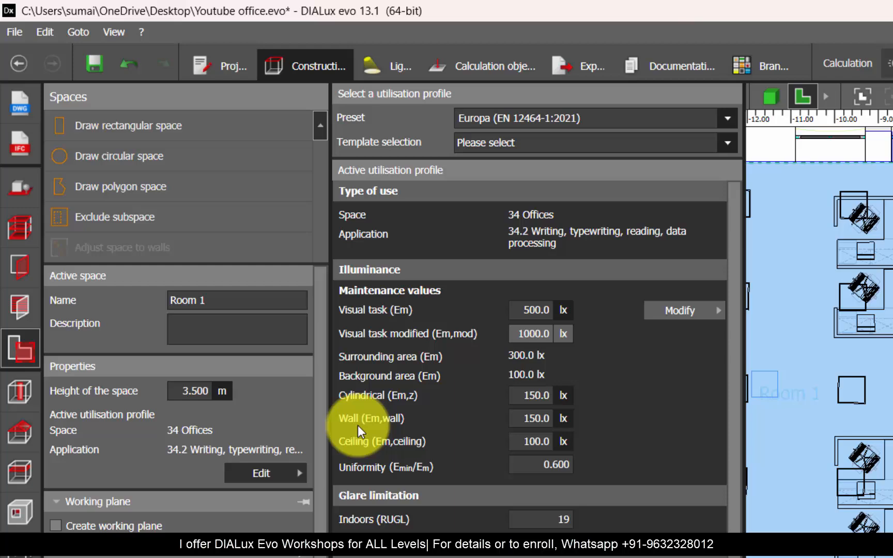
pyautogui.click(522, 149)
pyautogui.scroll(-5, 744, 329)
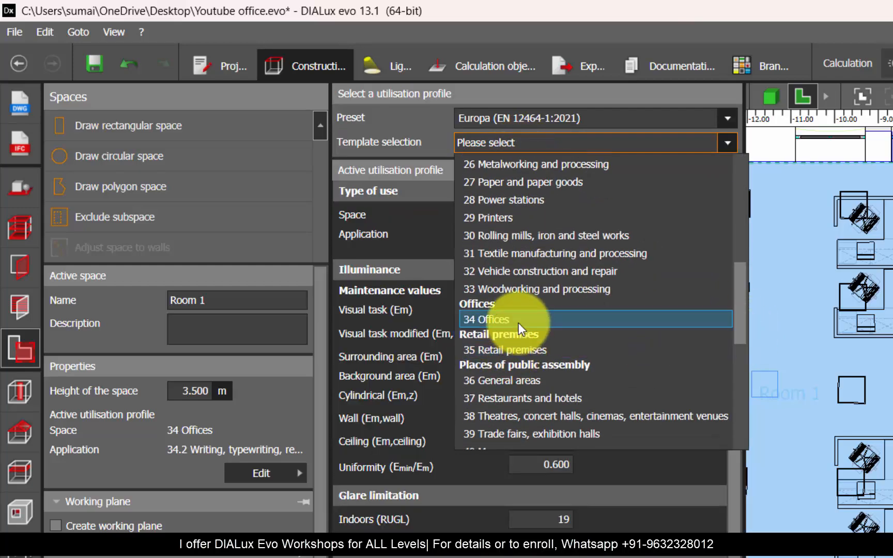
pyautogui.click(518, 320)
pyautogui.click(543, 166)
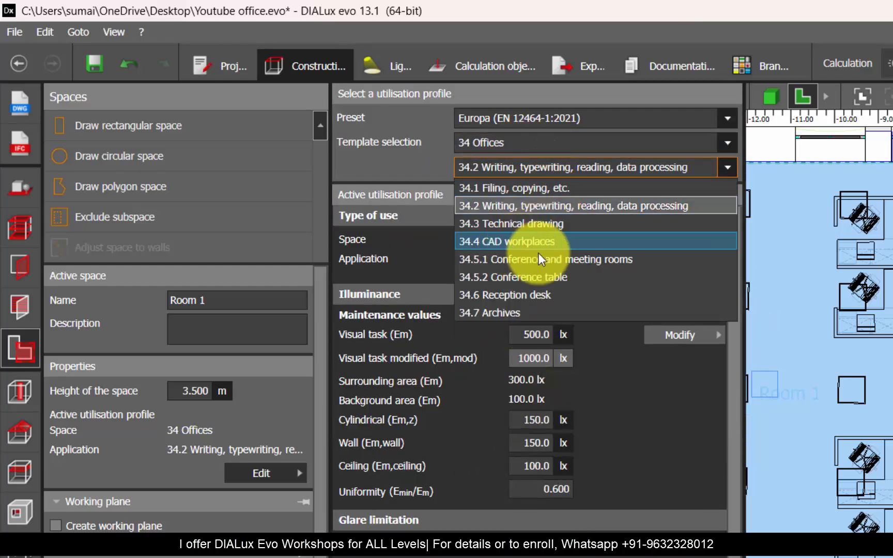
pyautogui.click(616, 208)
pyautogui.click(753, 463)
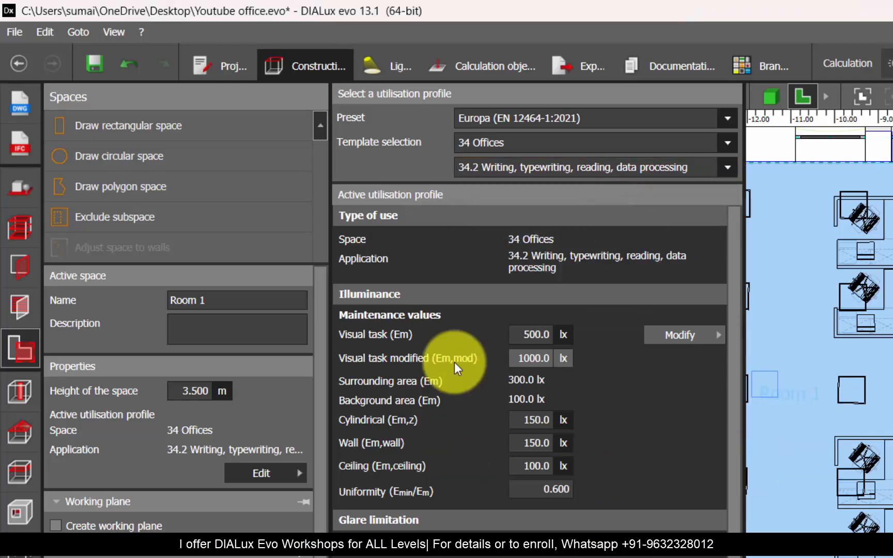
pyautogui.click(18, 512)
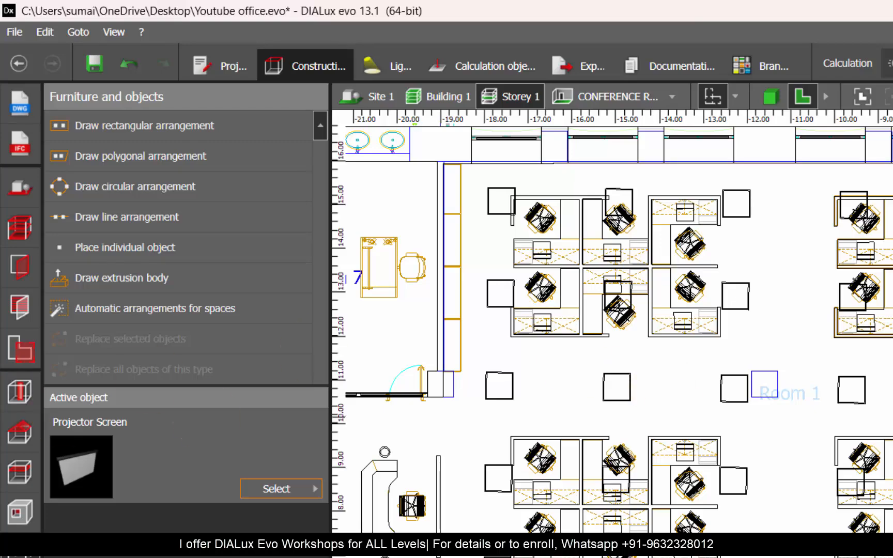
# Step: Draw a rectangular EN-12464 visual task area about 4.8 m by 3.2 m over the upper-left workstation cluster in Room 1
pyautogui.click(495, 66)
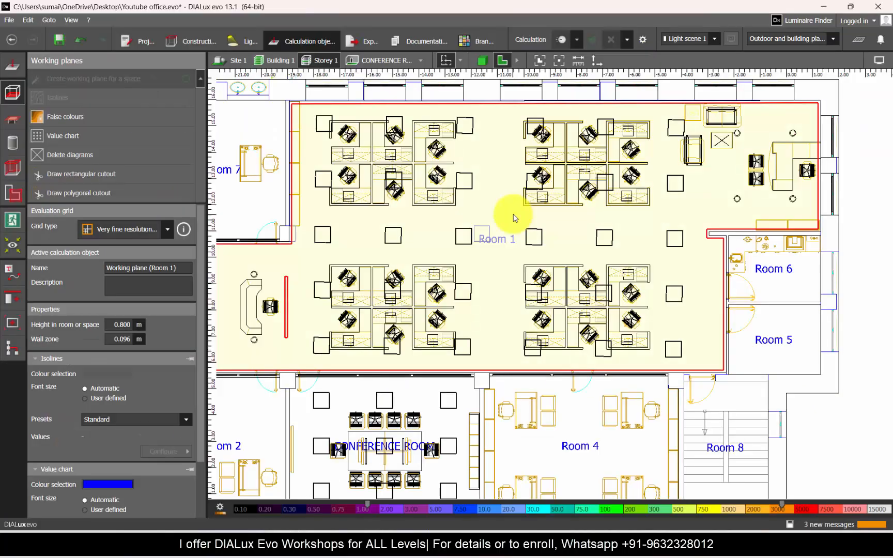
pyautogui.click(514, 216)
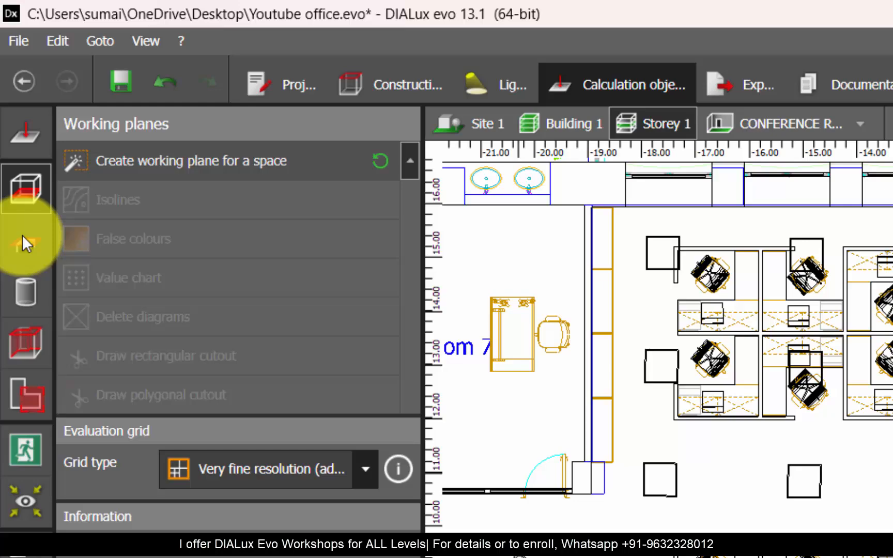
pyautogui.click(18, 121)
pyautogui.click(238, 170)
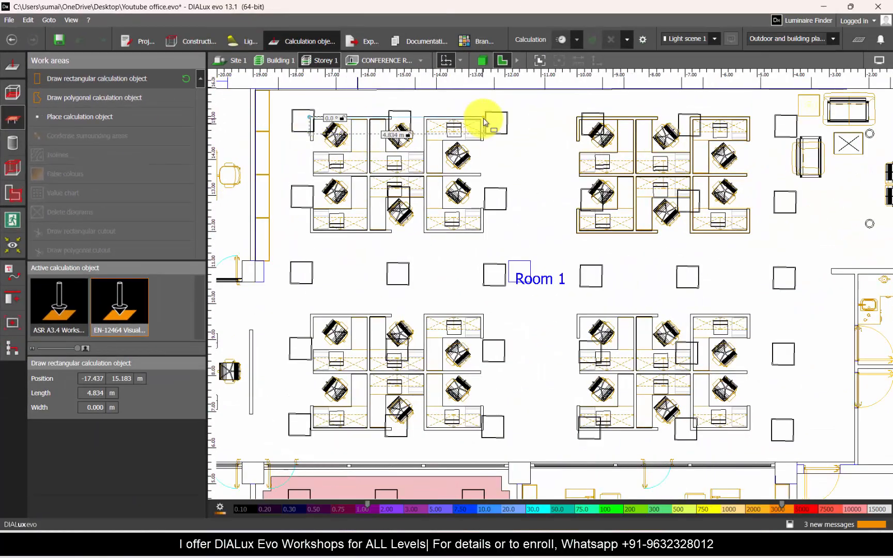
pyautogui.click(487, 237)
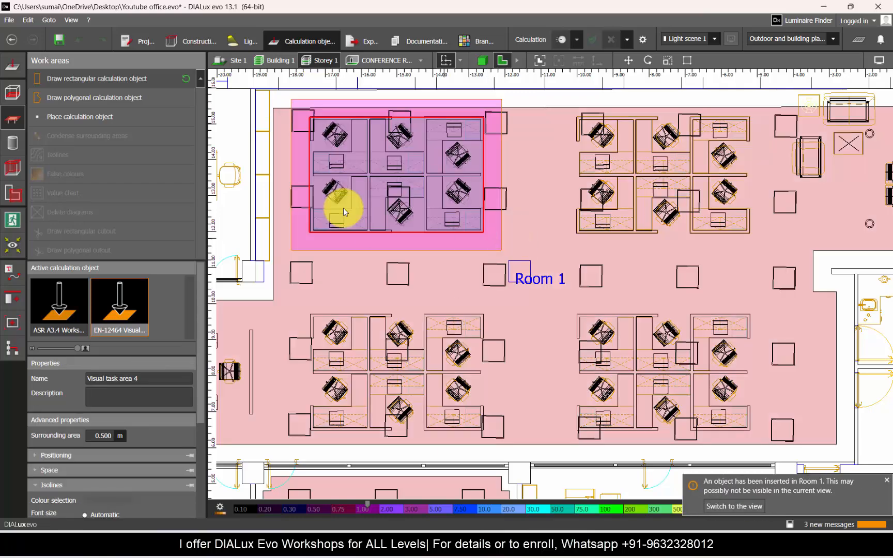
pyautogui.scroll(2, 339, 155)
pyautogui.scroll(2, 362, 166)
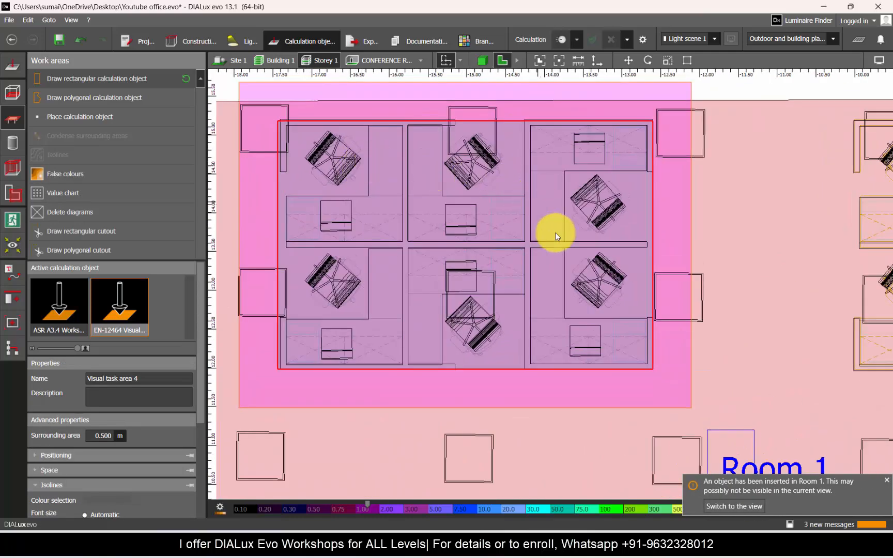
# Step: Examine in plan and 3D how the task, surrounding and background areas cover Room 1, including the reception and waiting zones at both ends
pyautogui.scroll(-2, 556, 232)
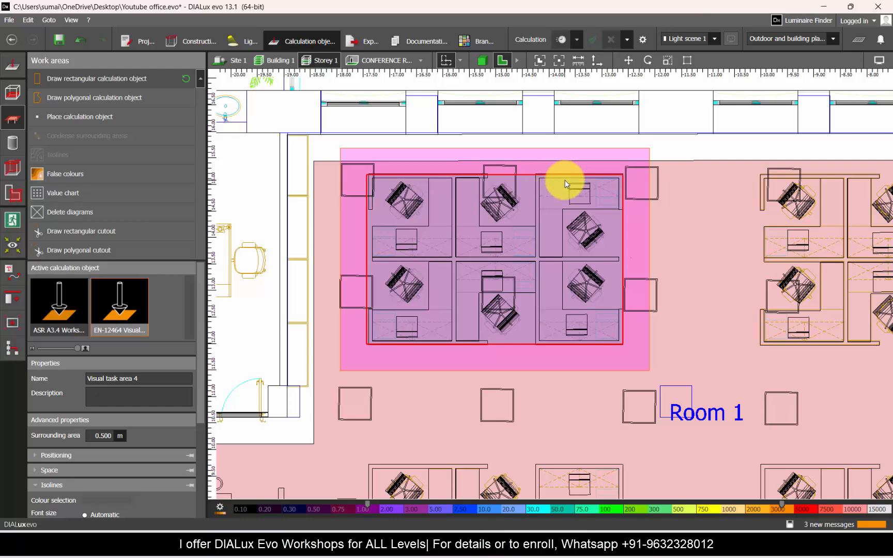
pyautogui.scroll(-3, 428, 178)
pyautogui.click(572, 326)
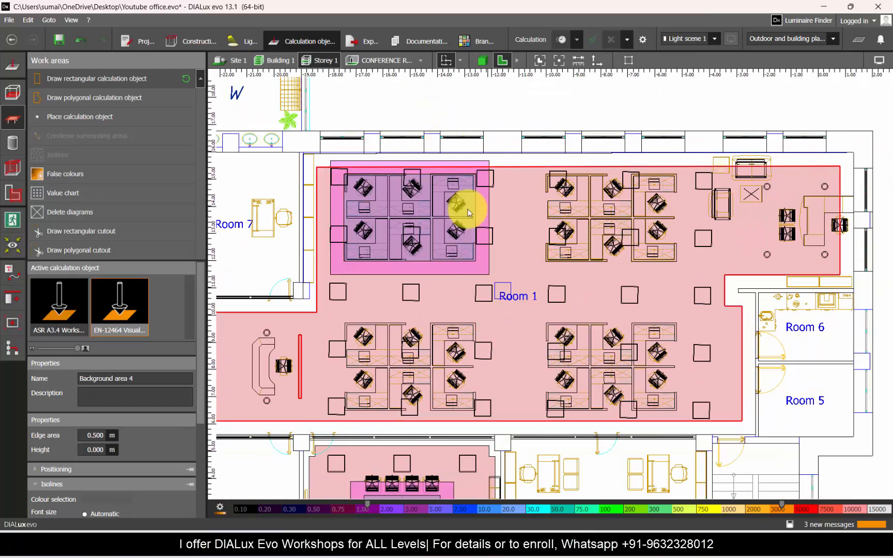
pyautogui.click(484, 61)
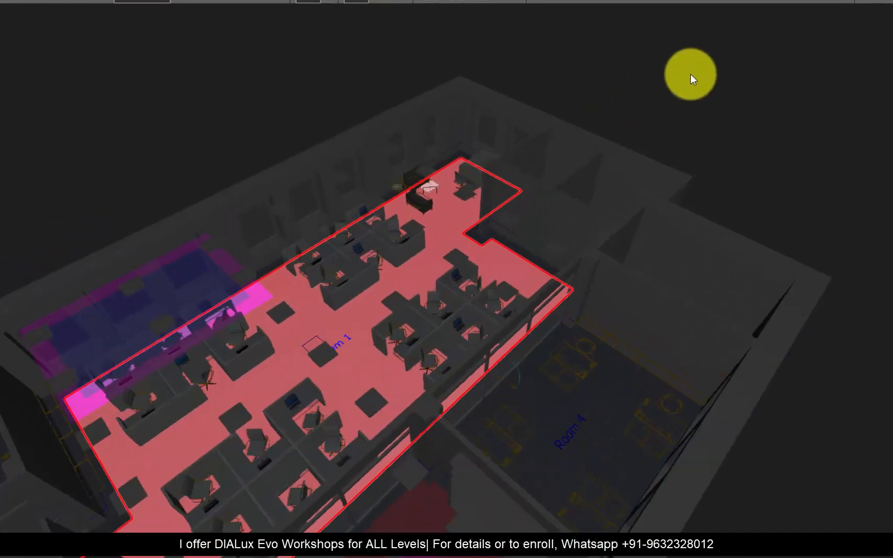
pyautogui.click(691, 76)
pyautogui.scroll(-2, 749, 86)
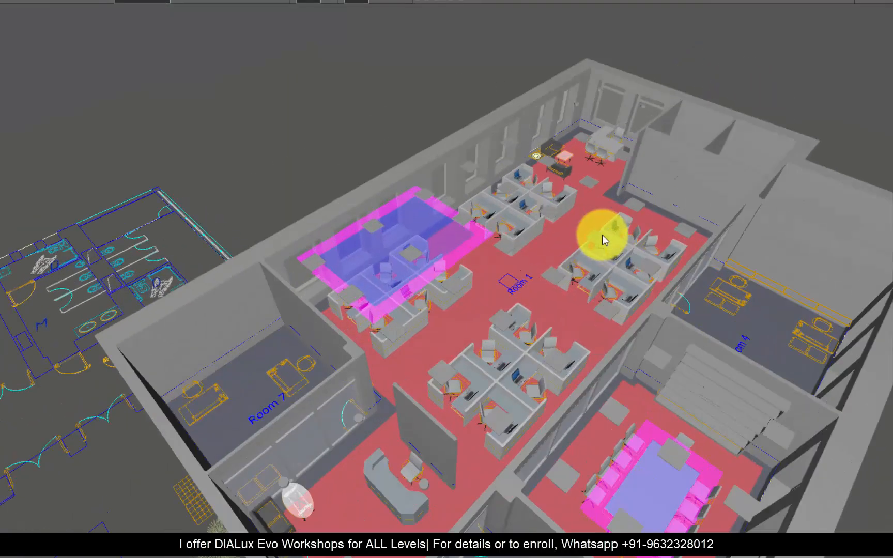
pyautogui.moveTo(602, 235); pyautogui.dragTo(521, 247, button='right')
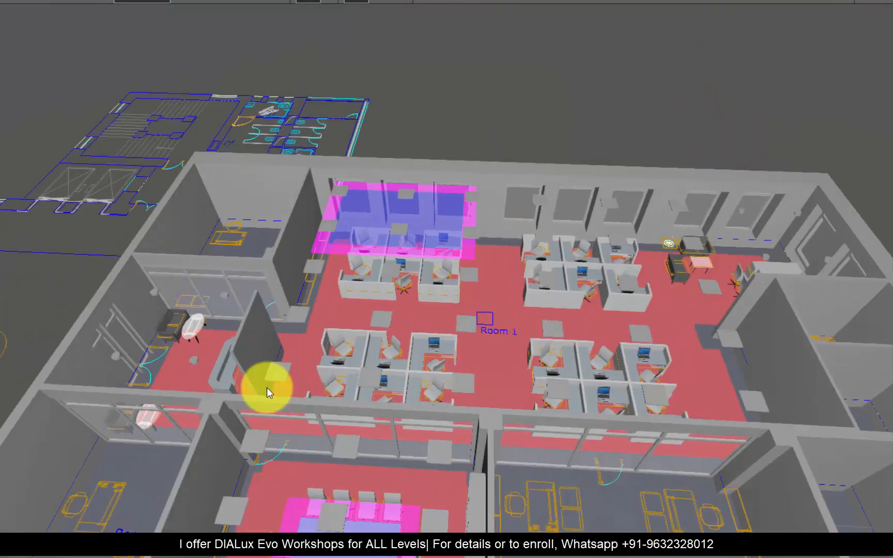
pyautogui.moveTo(266, 388); pyautogui.dragTo(277, 383, button='right')
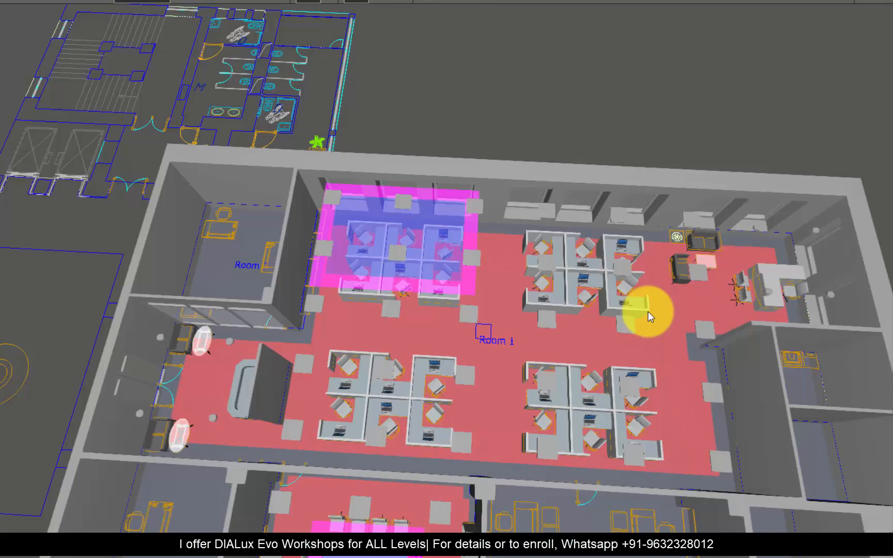
pyautogui.moveTo(274, 316)
pyautogui.mouseDown(button='right')
pyautogui.moveTo(270, 261)
pyautogui.moveTo(286, 317)
pyautogui.mouseUp(button='right')
pyautogui.scroll(-2, 286, 316)
pyautogui.scroll(2, 270, 325)
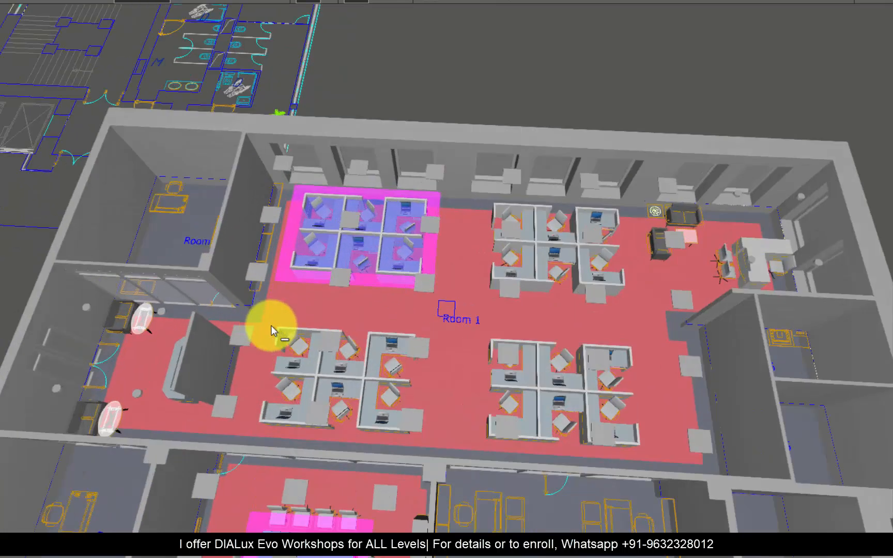
pyautogui.scroll(-2, 462, 250)
pyautogui.moveTo(380, 284)
pyautogui.mouseDown(button='right')
pyautogui.moveTo(371, 310)
pyautogui.moveTo(362, 284)
pyautogui.mouseUp(button='right')
pyautogui.scroll(2, 229, 386)
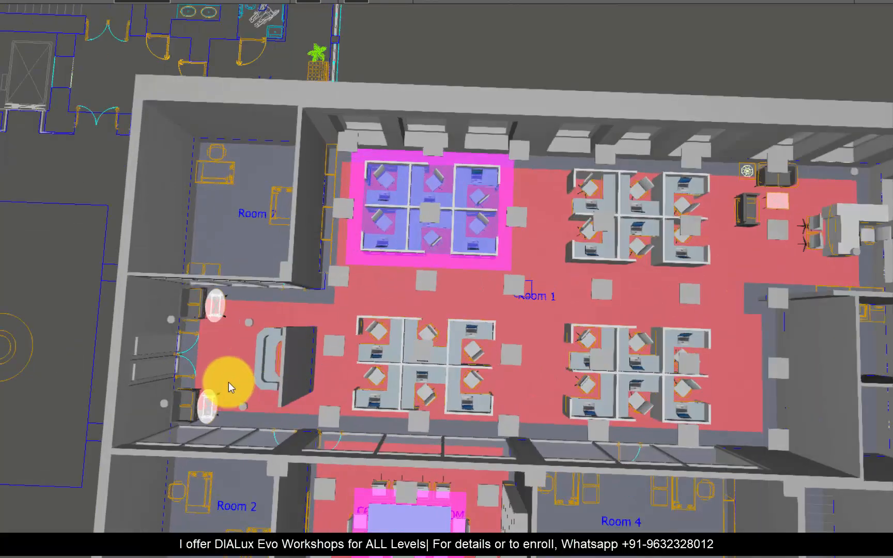
pyautogui.scroll(2, 169, 313)
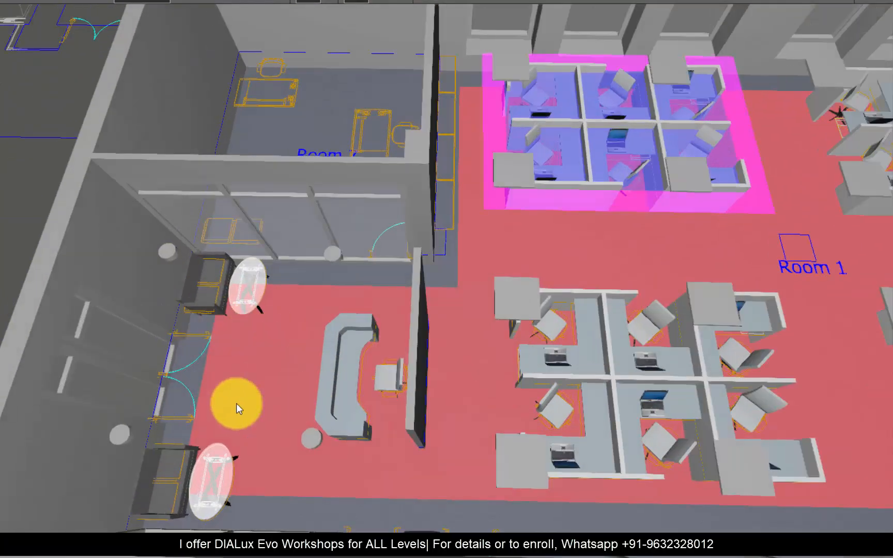
pyautogui.scroll(-3, 122, 384)
pyautogui.scroll(5, 484, 319)
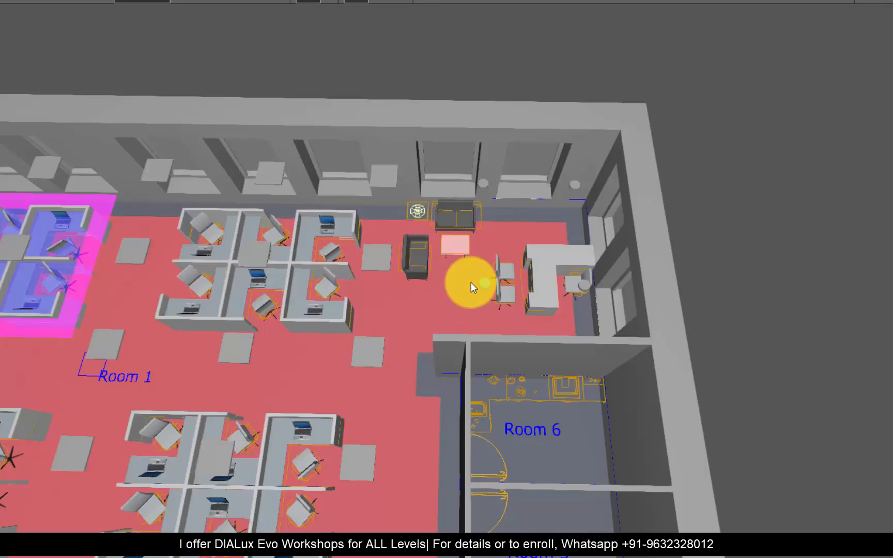
pyautogui.scroll(-3, 471, 284)
pyautogui.scroll(4, 514, 328)
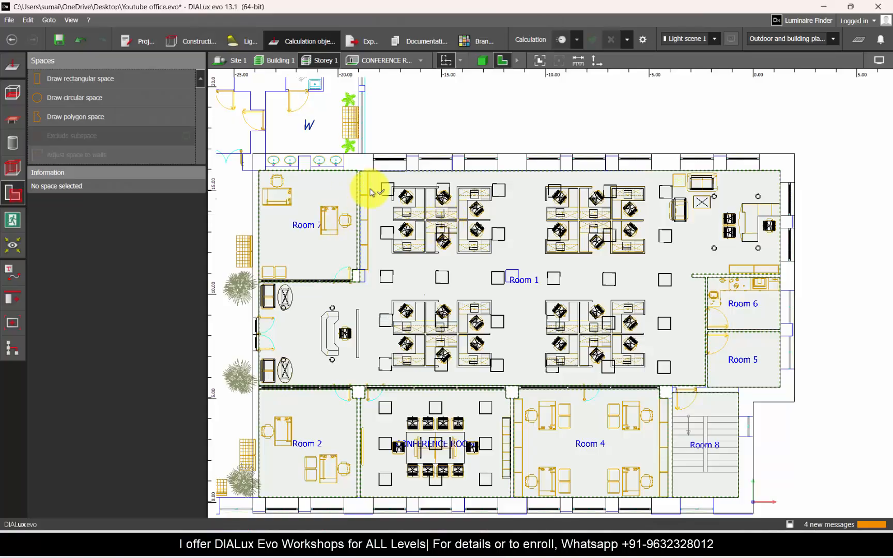
# Step: Exclude a polygonal subspace about 15 m by 5.2 m from Room 1, enclosing the two upper workstation clusters
pyautogui.scroll(1, 405, 268)
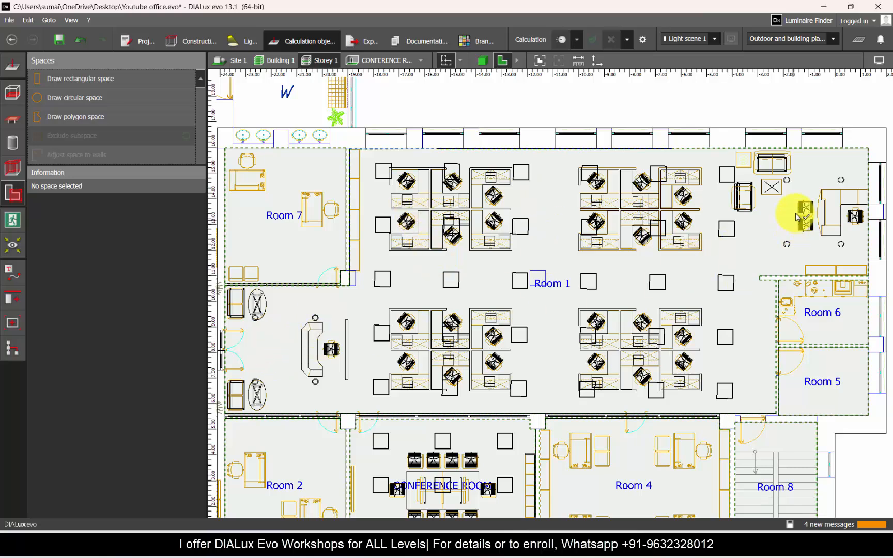
pyautogui.click(414, 276)
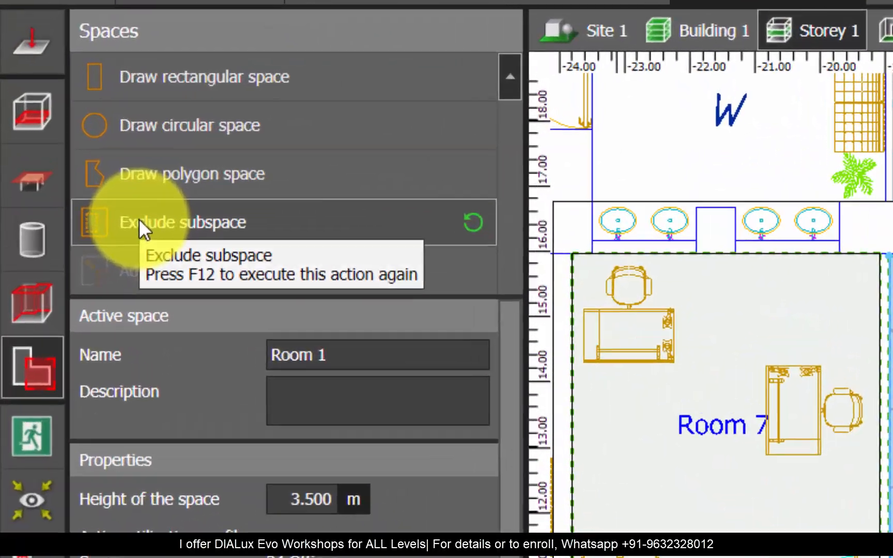
pyautogui.scroll(3, 512, 478)
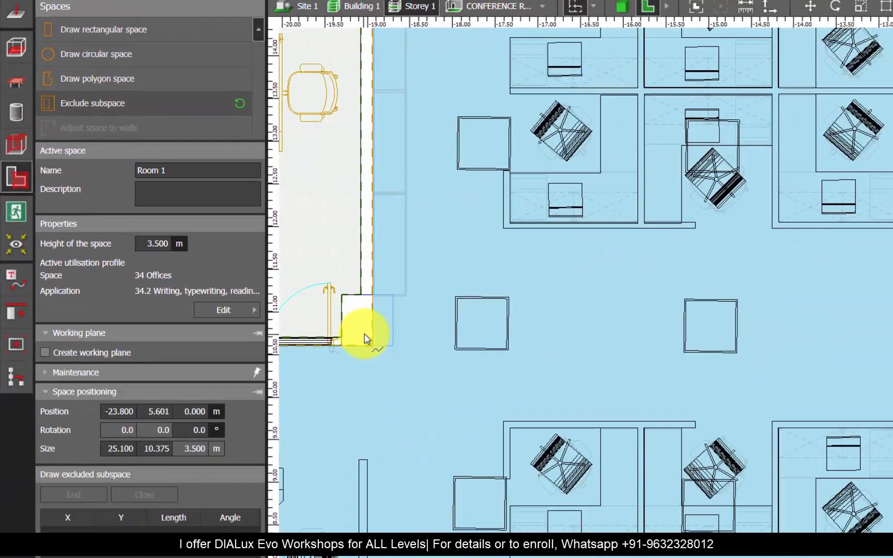
pyautogui.click(369, 338)
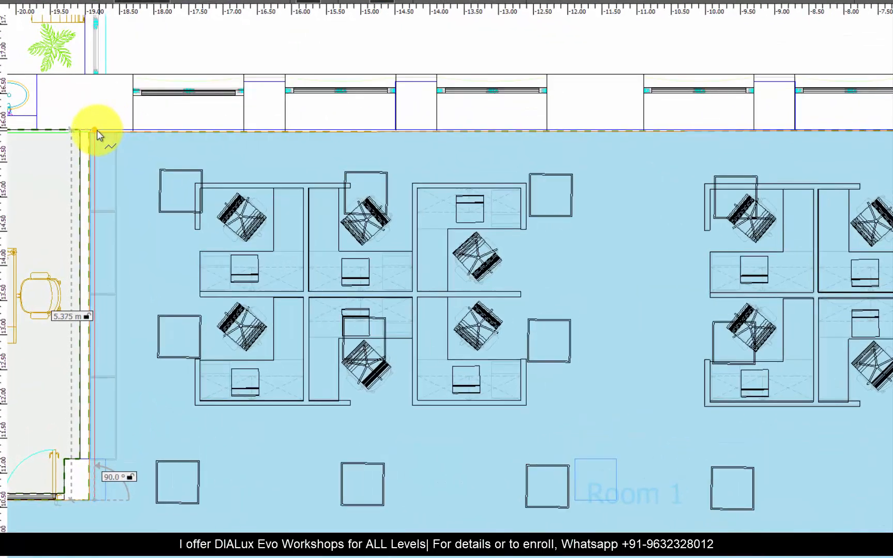
pyautogui.scroll(-2, 217, 139)
pyautogui.click(114, 141)
pyautogui.scroll(-5, 259, 135)
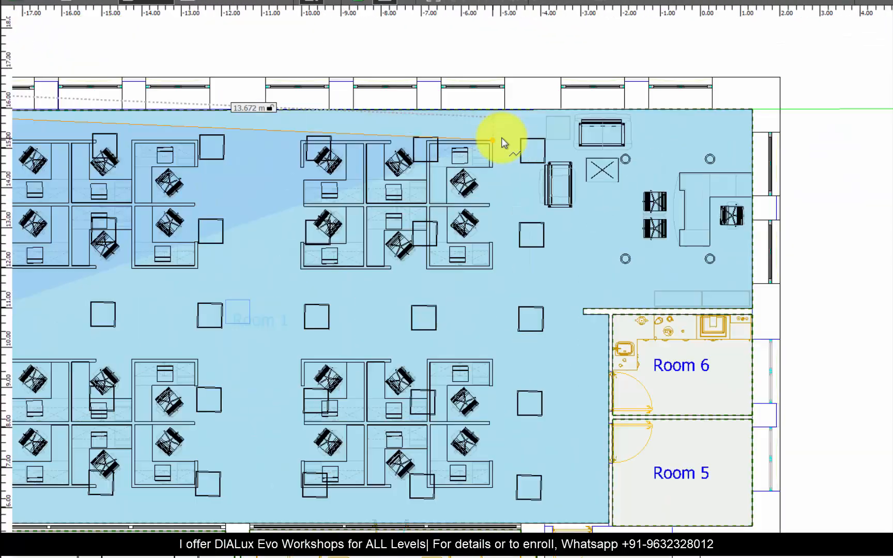
pyautogui.scroll(2, 503, 138)
pyautogui.click(555, 123)
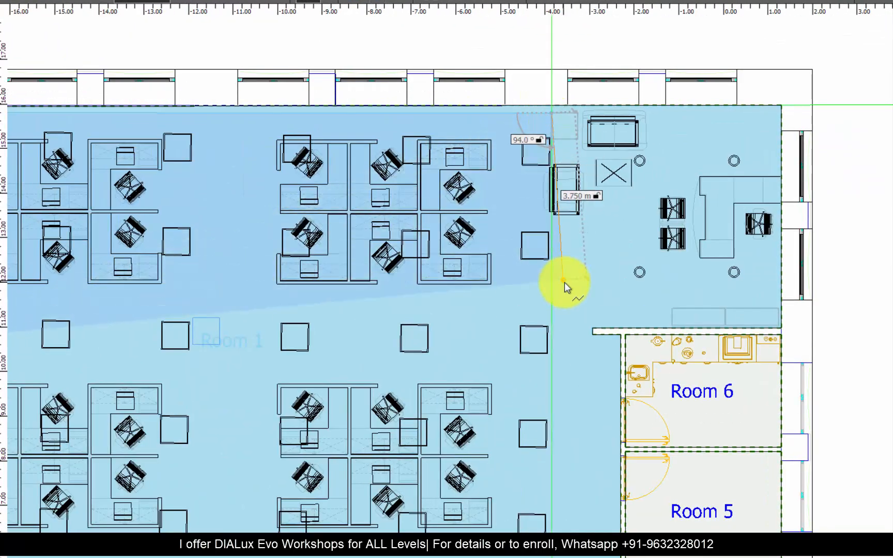
pyautogui.click(555, 335)
pyautogui.scroll(-4, 562, 330)
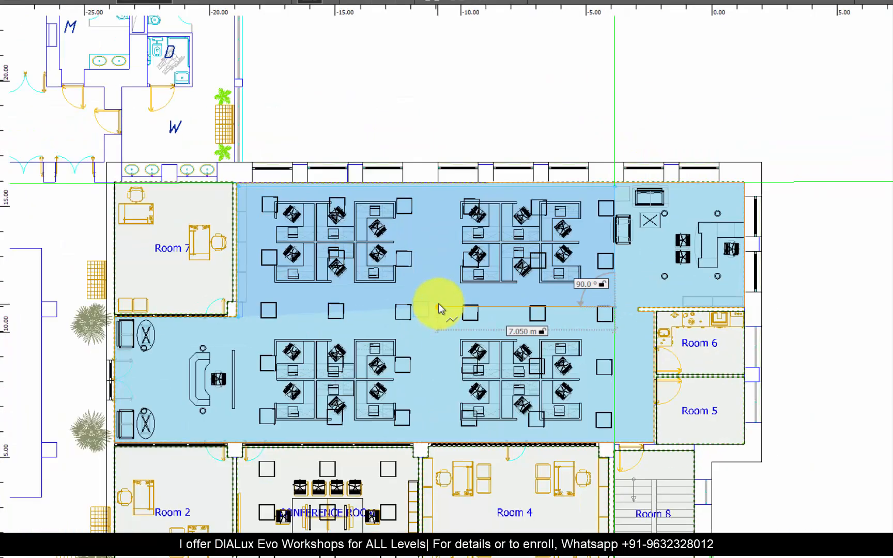
pyautogui.rightClick(438, 308)
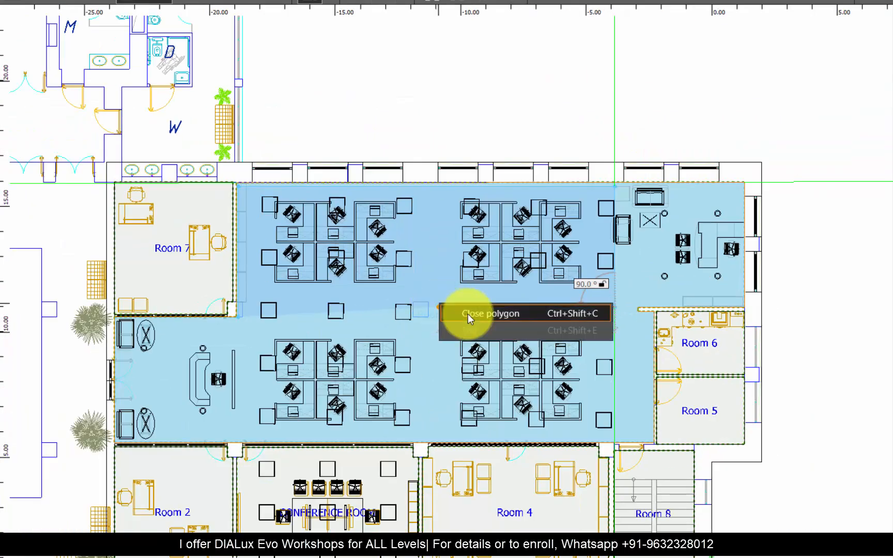
pyautogui.click(464, 313)
# Step: Straighten the excluded subspace's lower edge and move it up to reduce the depth to about 4.6 m
pyautogui.scroll(2, 290, 323)
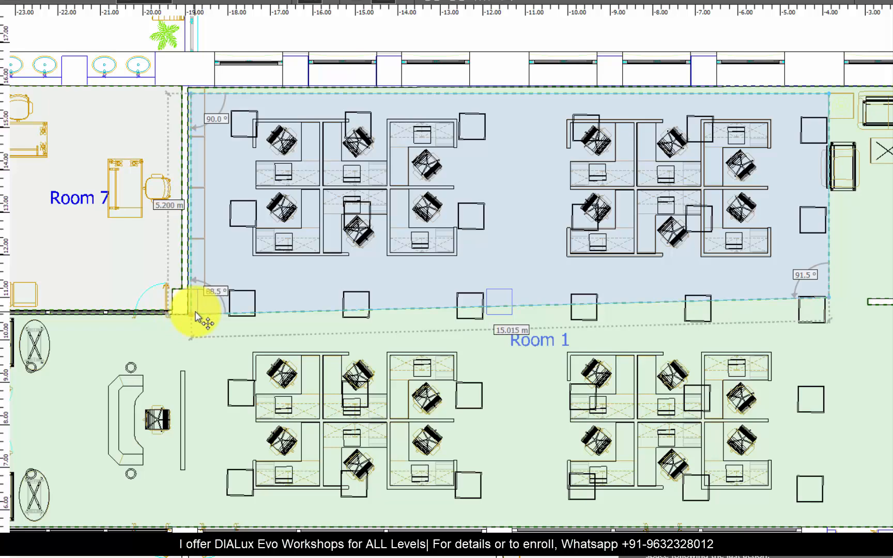
pyautogui.moveTo(198, 316); pyautogui.dragTo(194, 296)
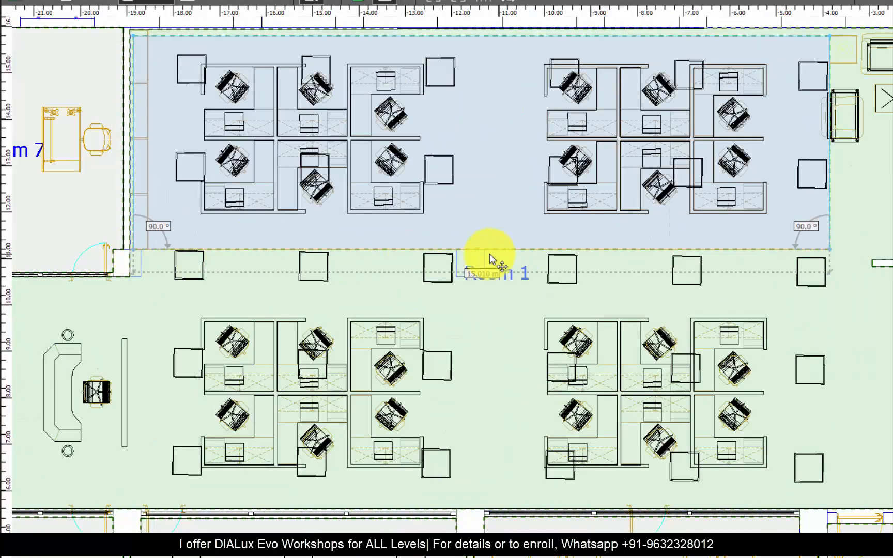
pyautogui.scroll(-2, 490, 258)
# Step: Move the excluded subspace's right edge inward beside the second workstation cluster, making the subspace about 14 m long
pyautogui.scroll(3, 492, 203)
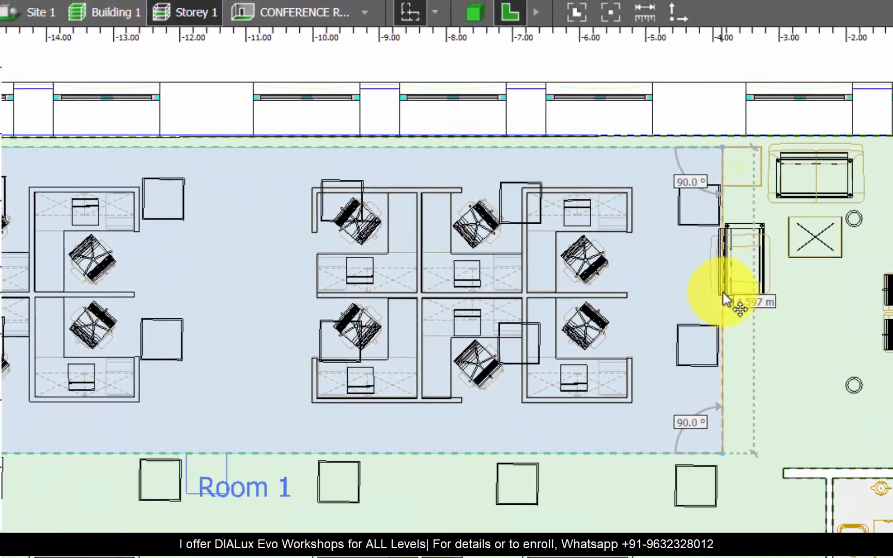
pyautogui.moveTo(534, 201); pyautogui.dragTo(501, 196)
pyautogui.moveTo(676, 290); pyautogui.dragTo(646, 291)
pyautogui.scroll(-4, 740, 290)
pyautogui.scroll(1, 269, 299)
pyautogui.scroll(3, 269, 299)
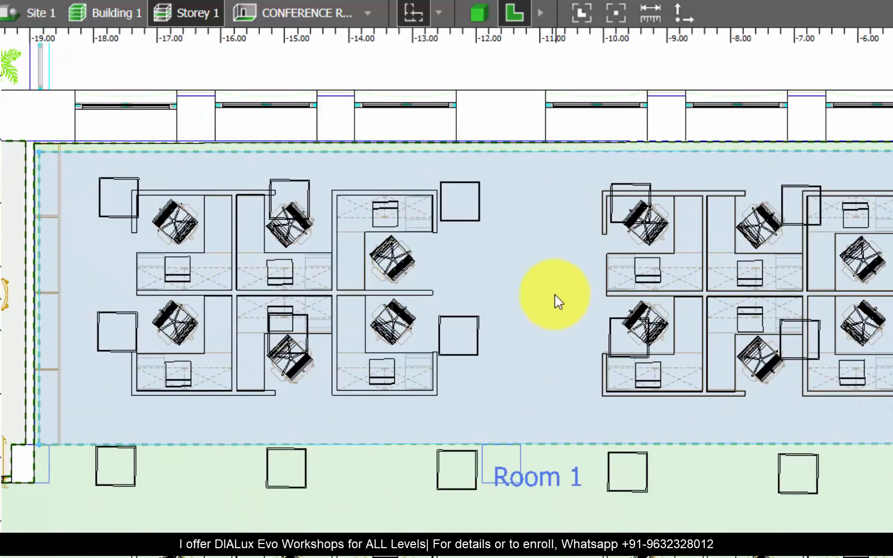
pyautogui.click(552, 291)
# Step: Draw a rectangular space about 14 m by 4.6 m that fills the area excluded from Room 1
pyautogui.scroll(-5, 618, 348)
pyautogui.scroll(1, 526, 264)
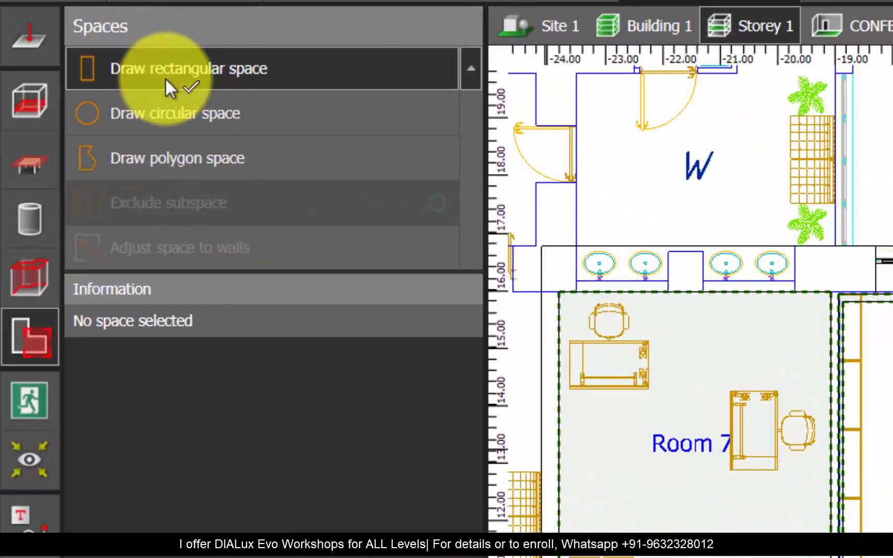
pyautogui.click(165, 79)
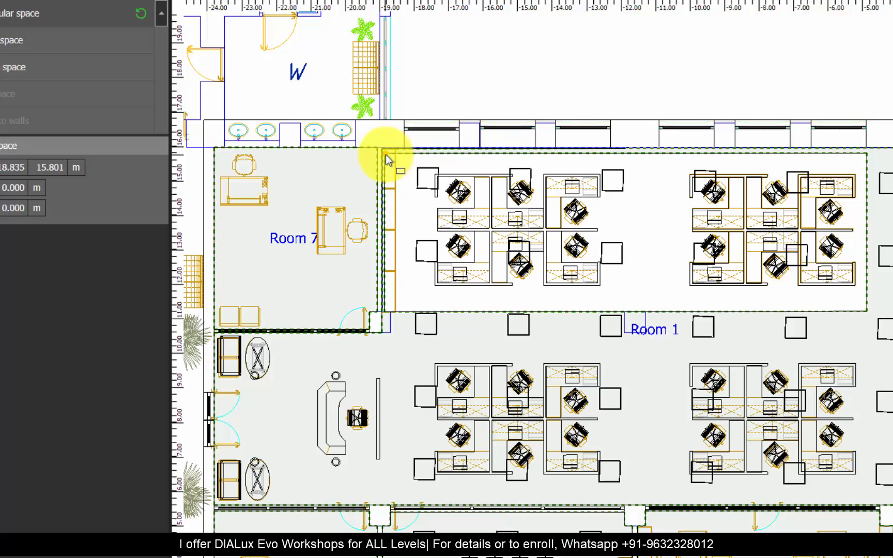
pyautogui.click(385, 154)
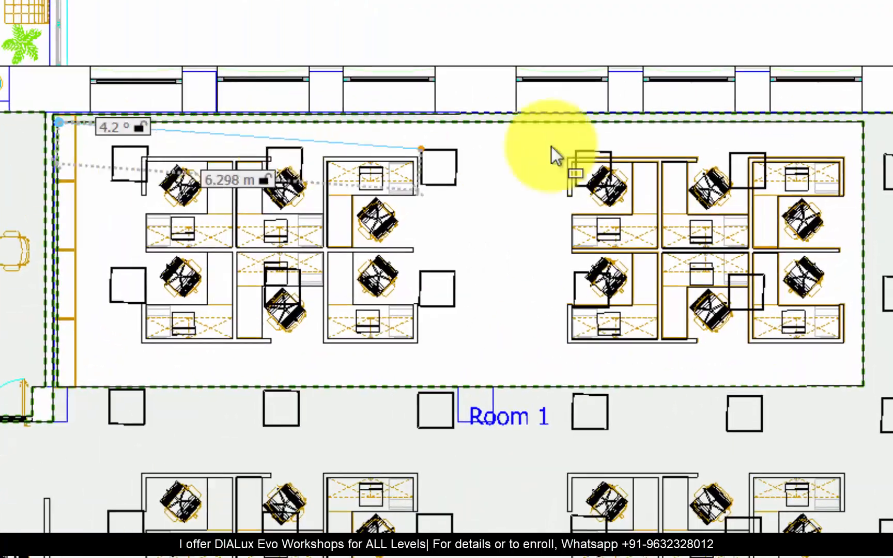
pyautogui.click(867, 154)
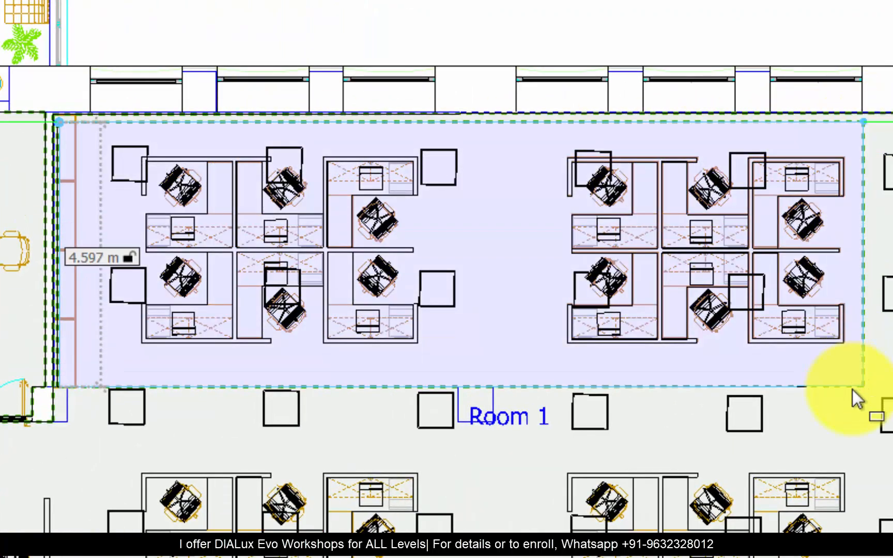
pyautogui.click(853, 390)
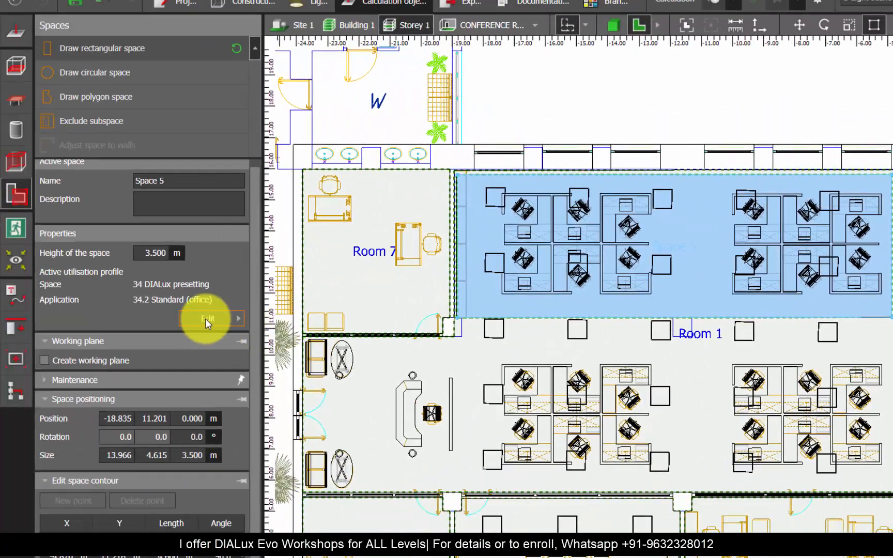
# Step: Assign the new space the utilisation profile 34 Offices with 34.2 Writing, typewriting, reading, data processing
pyautogui.click(205, 318)
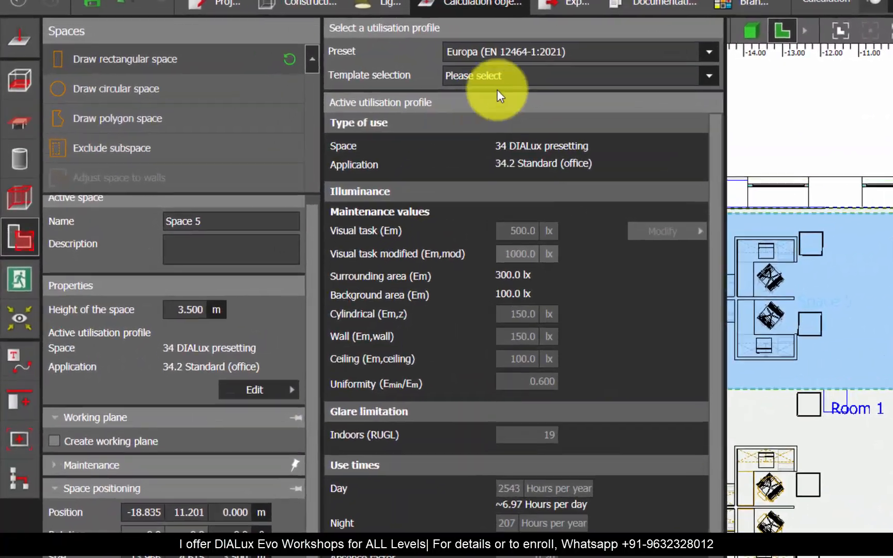
pyautogui.click(409, 64)
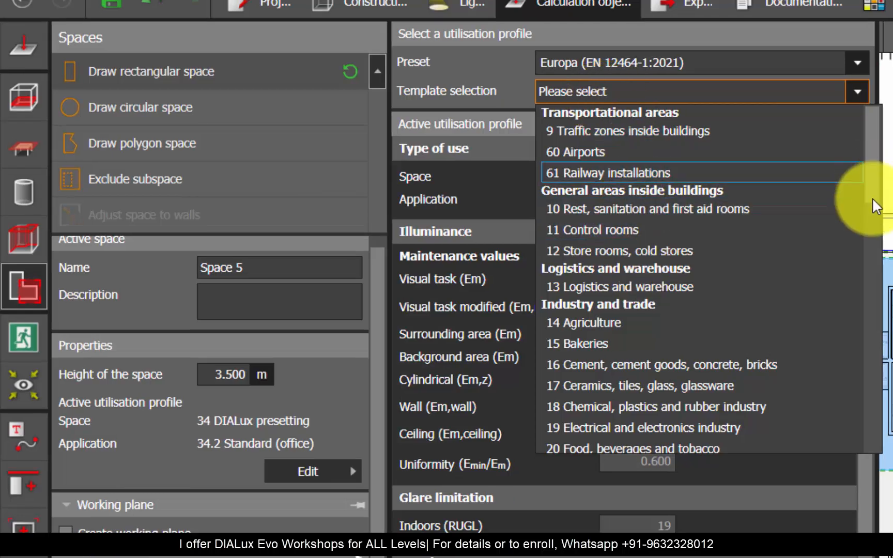
pyautogui.scroll(-7, 872, 197)
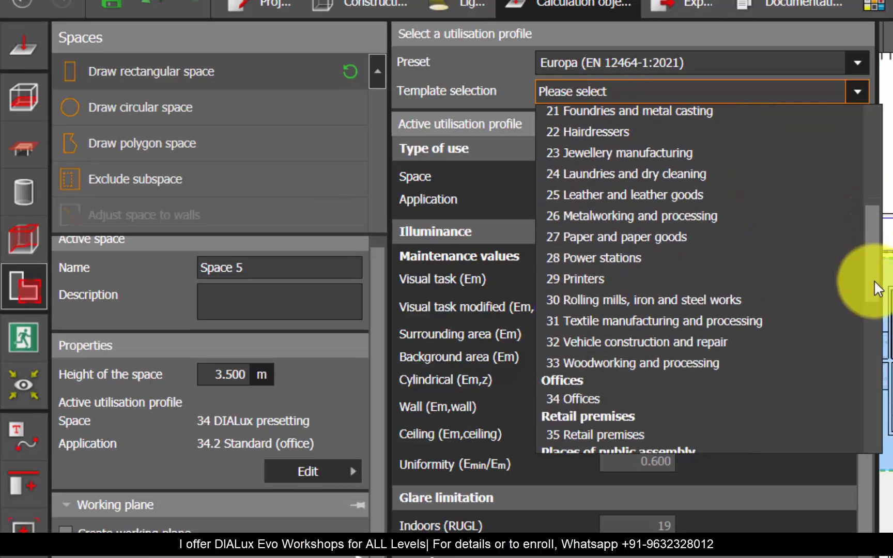
pyautogui.click(602, 272)
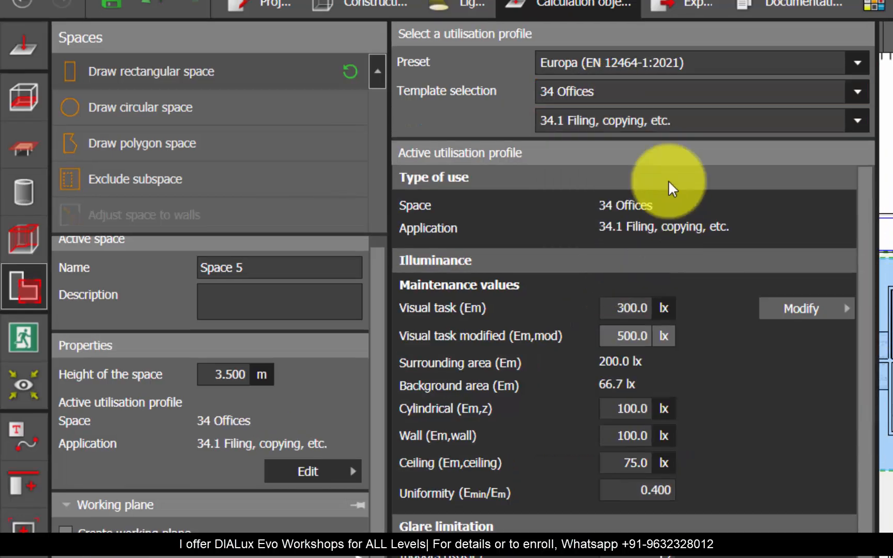
pyautogui.click(672, 122)
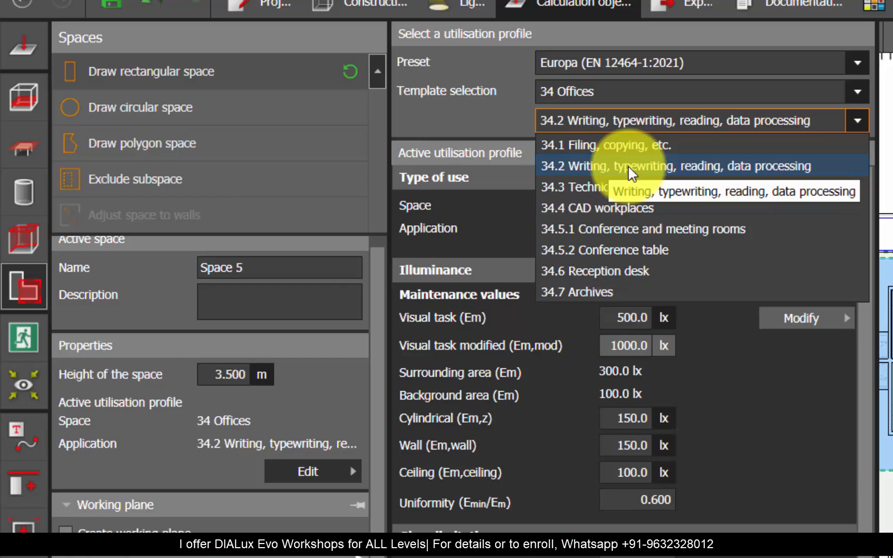
pyautogui.click(562, 167)
# Step: Rename the new space as WORKSTATION 01
pyautogui.tripleClick(273, 267)
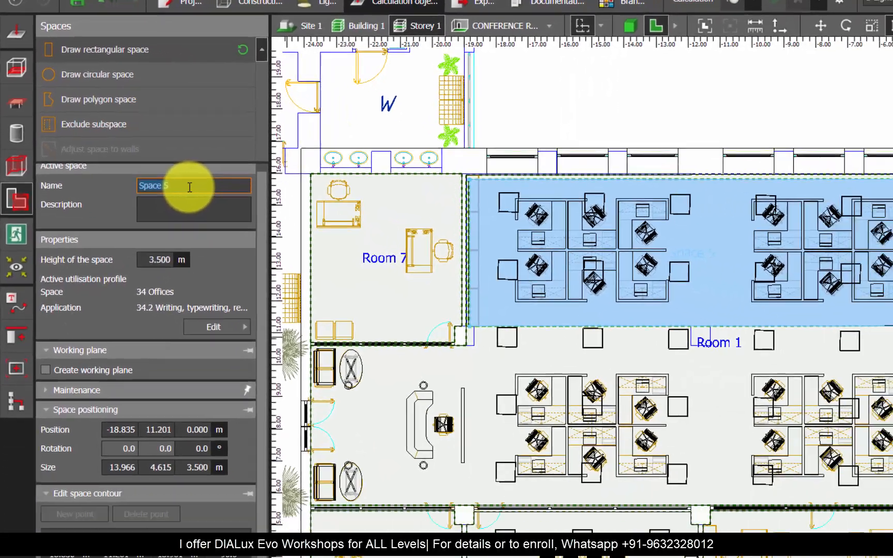
pyautogui.write('WORKSTATION 01')
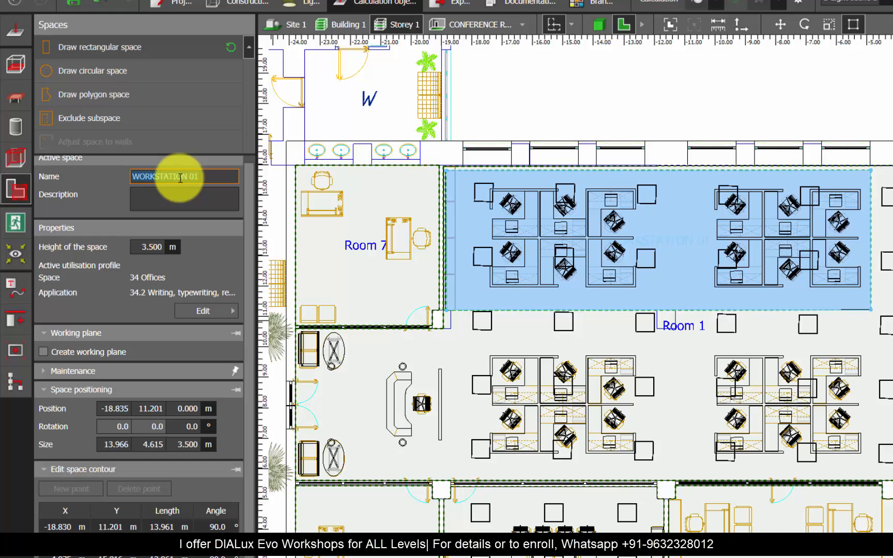
pyautogui.press('Escape')
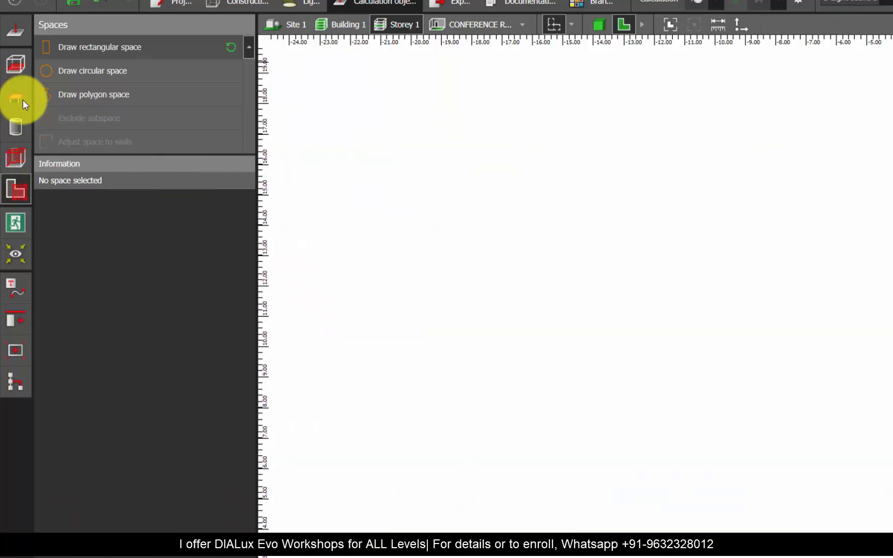
# Step: Draw a rectangular EN-12464 visual task area of about 4.8 by 3.225 m around the first workstation cluster in WORKSTATION 01
pyautogui.click(21, 97)
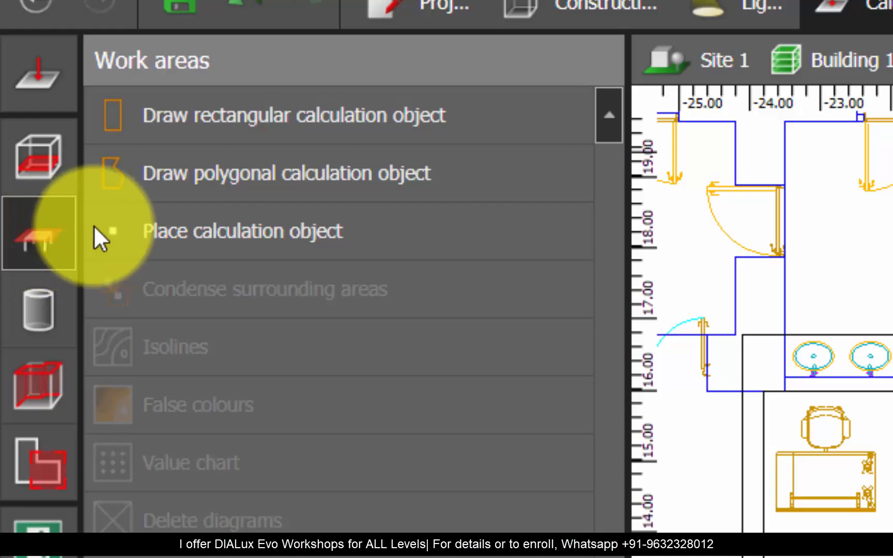
pyautogui.click(196, 121)
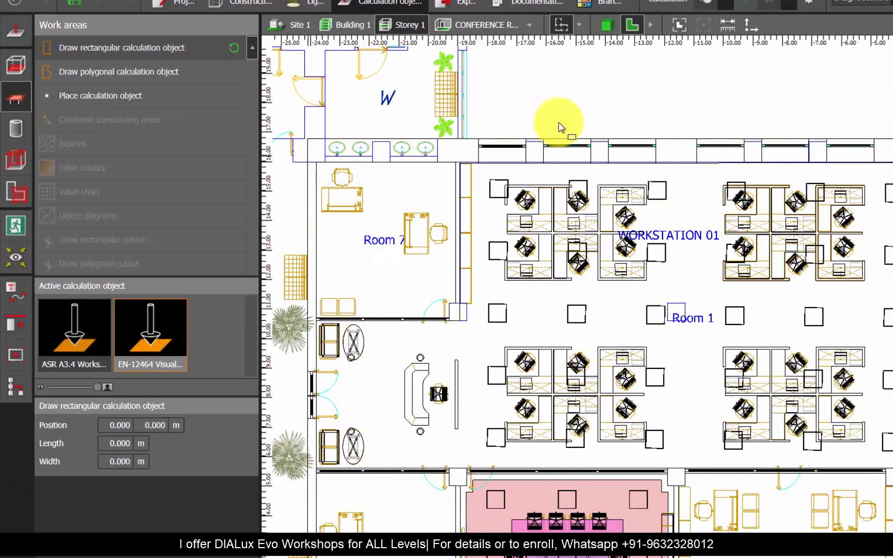
pyautogui.scroll(3, 557, 205)
pyautogui.scroll(1, 428, 160)
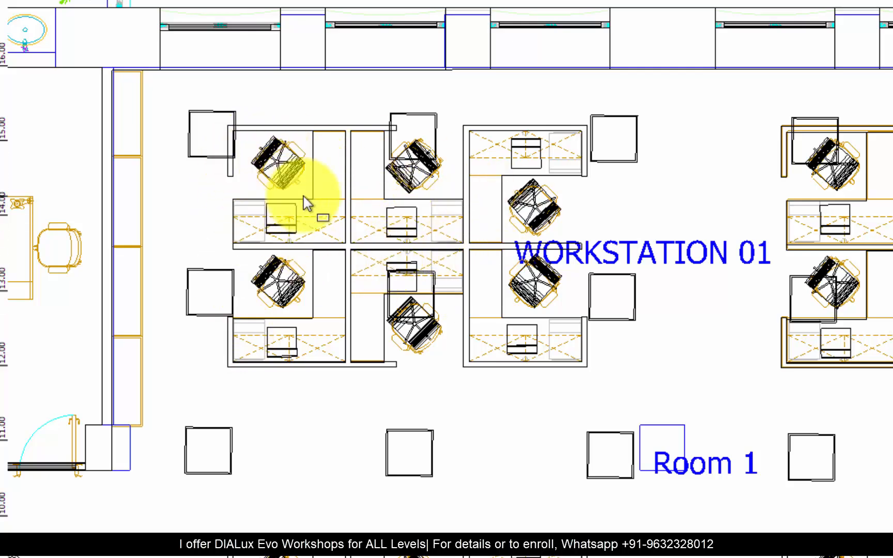
pyautogui.scroll(1, 304, 196)
pyautogui.scroll(1, 304, 168)
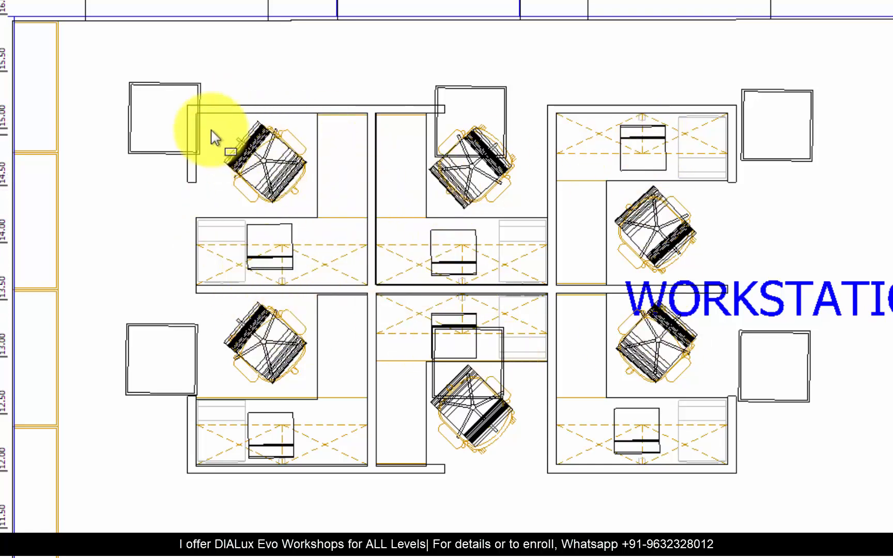
pyautogui.click(189, 108)
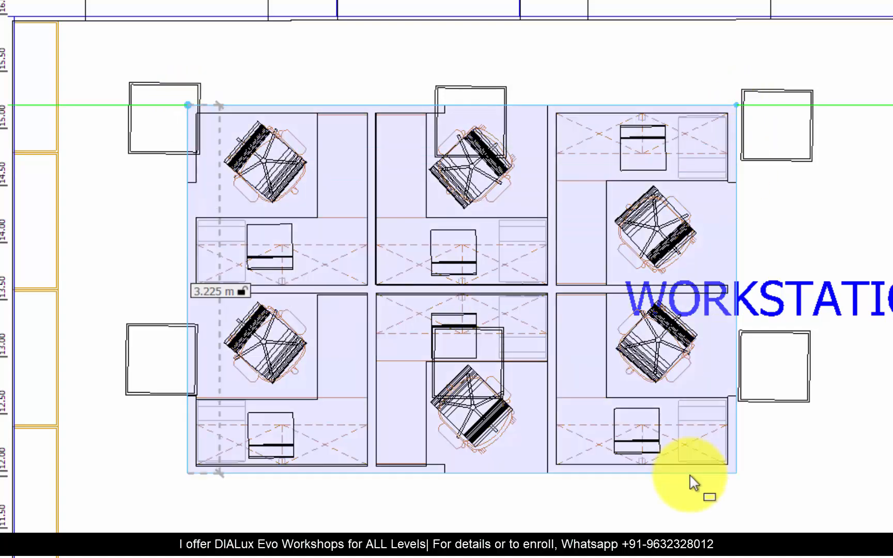
pyautogui.click(690, 475)
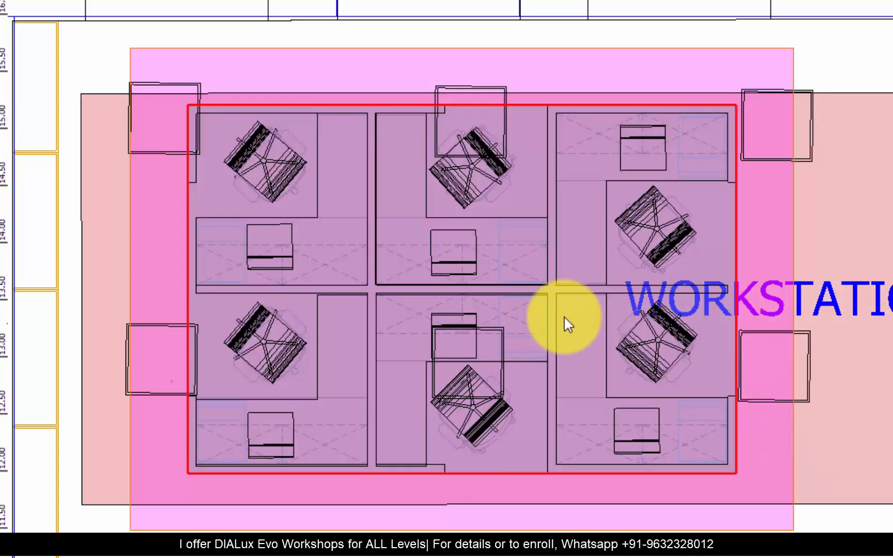
pyautogui.scroll(-3, 201, 267)
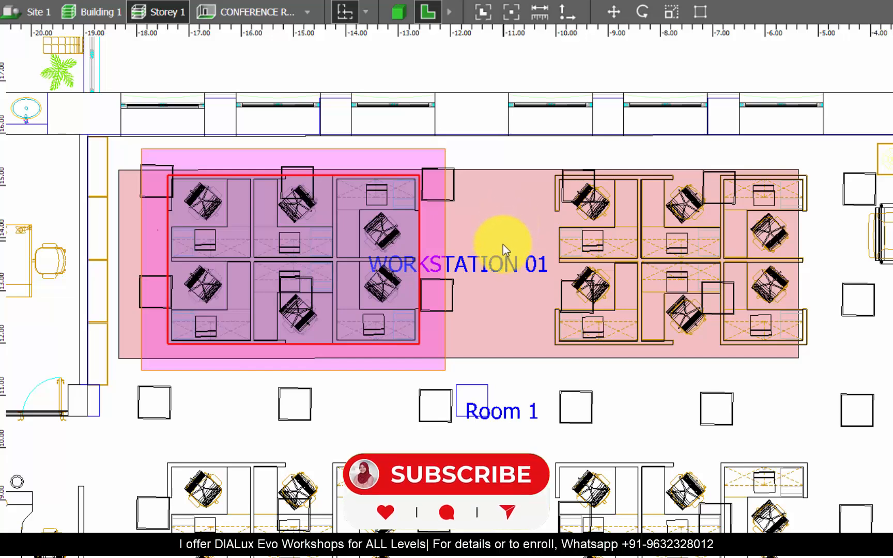
# Step: Examine in 3D how high the new task and surrounding areas sit above the first workstation cluster's desks
pyautogui.click(402, 14)
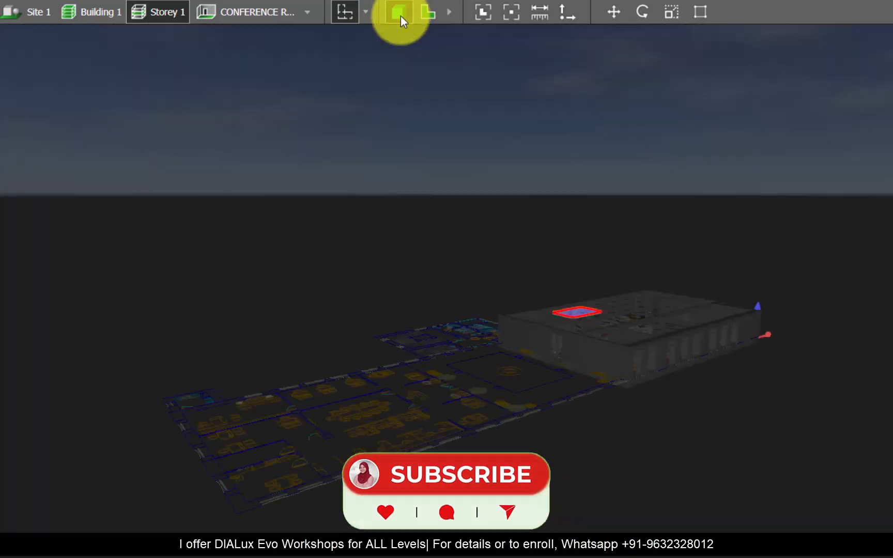
pyautogui.scroll(-4, 297, 204)
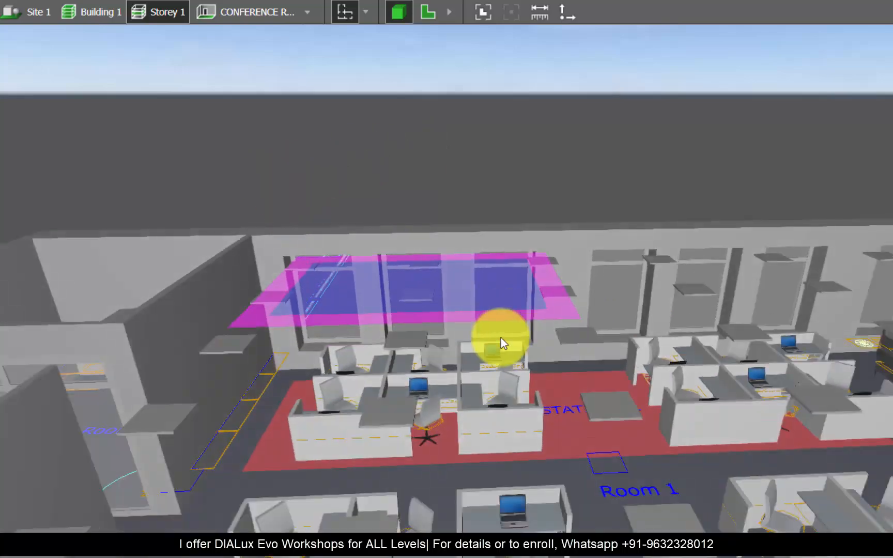
pyautogui.moveTo(501, 337); pyautogui.dragTo(625, 462, button='right')
pyautogui.scroll(3, 622, 463)
pyautogui.scroll(-3, 274, 378)
pyautogui.scroll(-2, 651, 397)
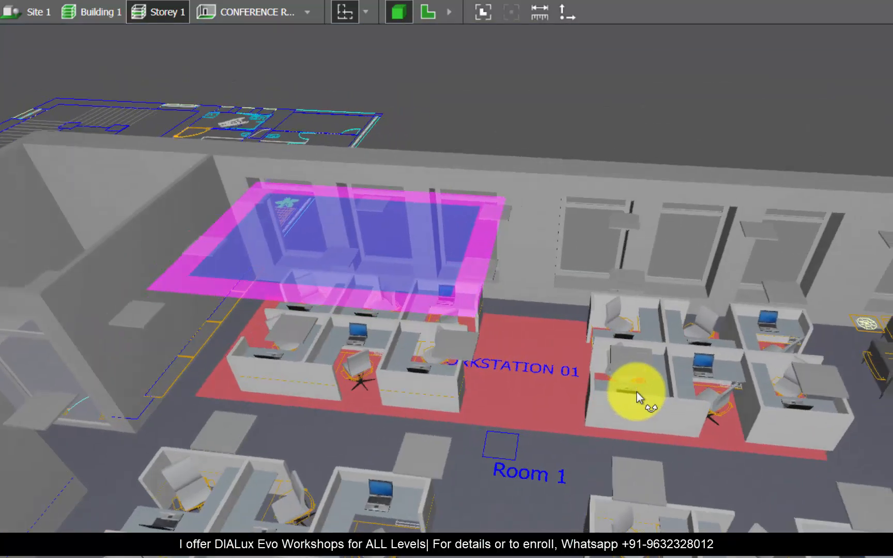
pyautogui.moveTo(525, 411); pyautogui.dragTo(528, 447, button='right')
pyautogui.scroll(-3, 527, 447)
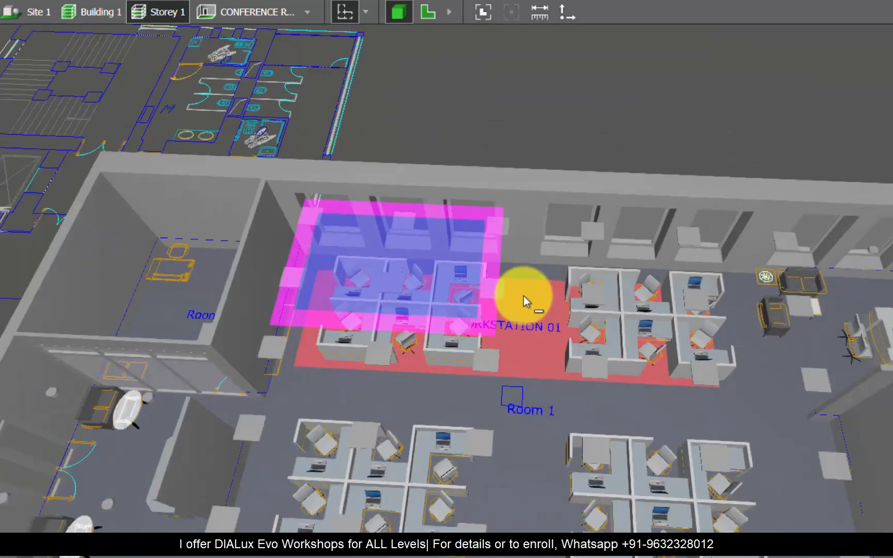
pyautogui.scroll(2, 501, 421)
pyautogui.scroll(-1, 542, 381)
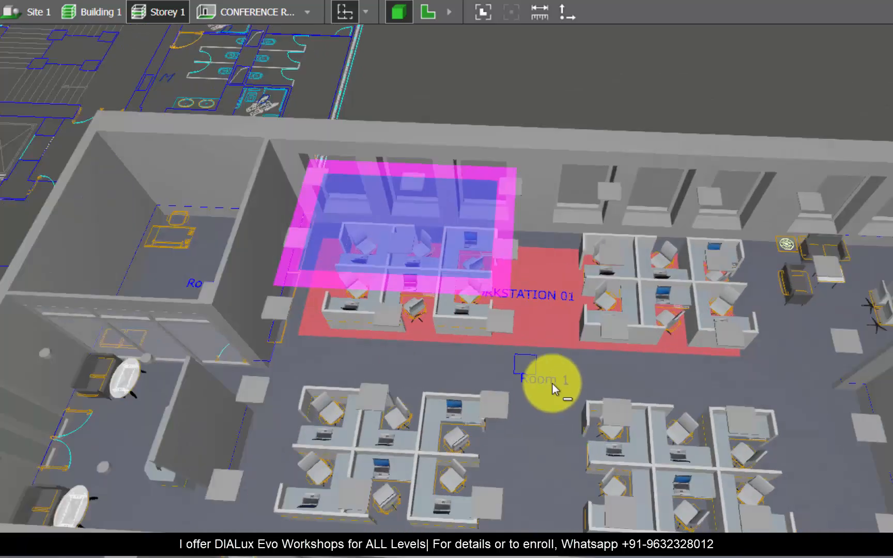
pyautogui.scroll(2, 548, 252)
pyautogui.moveTo(512, 298); pyautogui.dragTo(189, 265, button='right')
pyautogui.scroll(2, 189, 264)
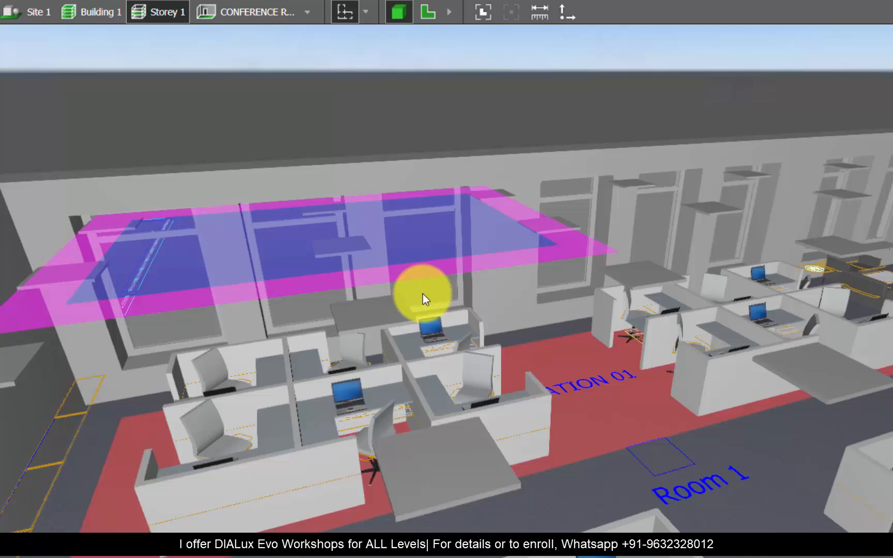
pyautogui.moveTo(423, 293); pyautogui.dragTo(507, 202, button='right')
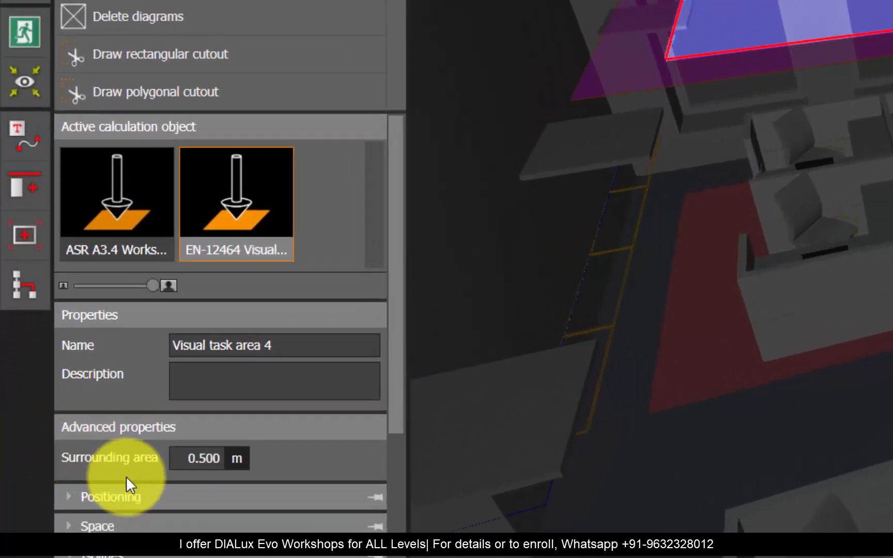
# Step: Set the vertical position of the first workstation cluster's visual task area to 0.8 m
pyautogui.click(174, 496)
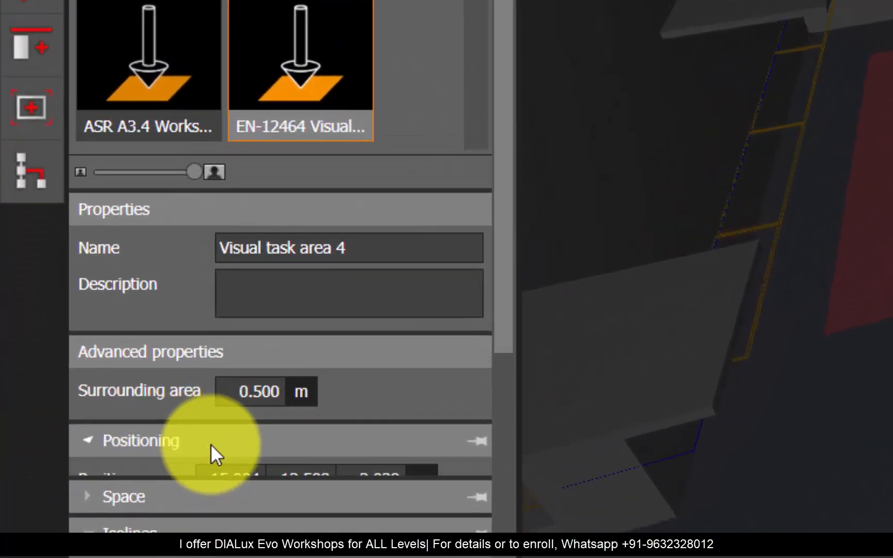
pyautogui.click(413, 452)
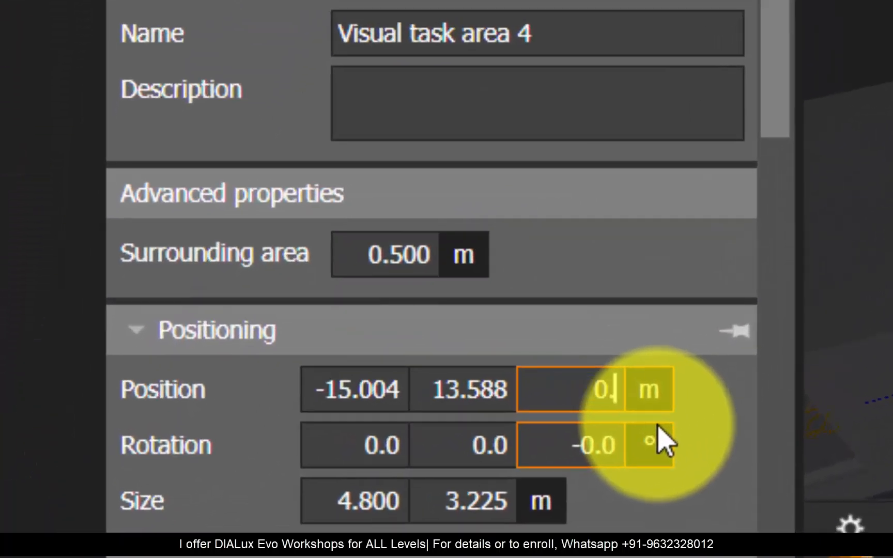
pyautogui.write('0.8')
pyautogui.press('Return')
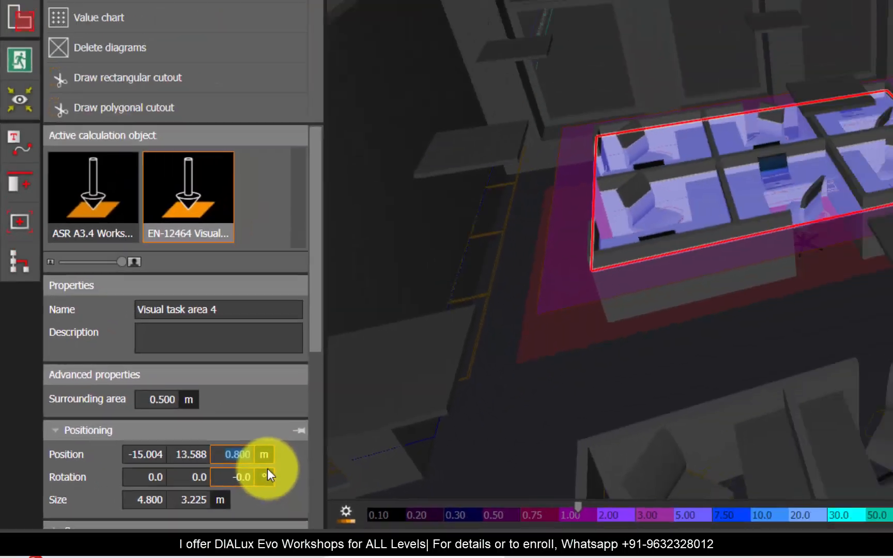
pyautogui.click(346, 358)
pyautogui.moveTo(346, 358); pyautogui.dragTo(466, 311, button='right')
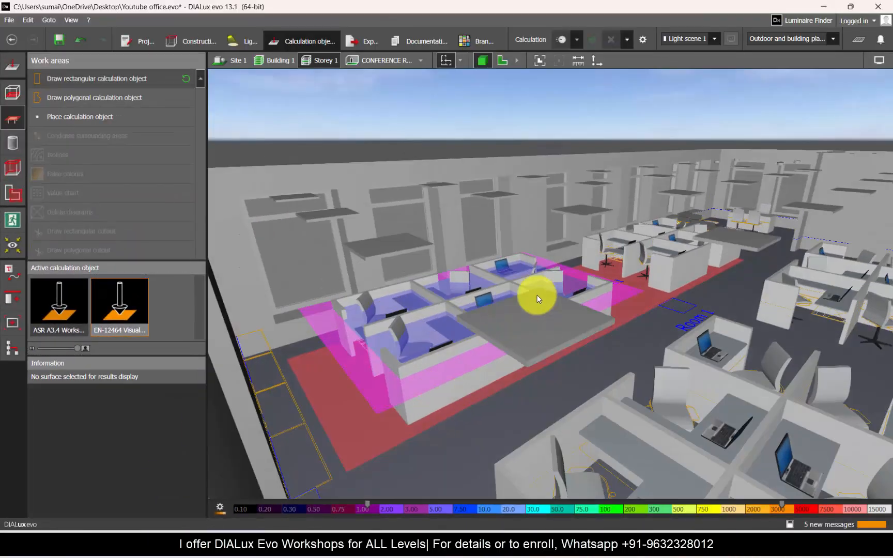
pyautogui.scroll(10, 537, 298)
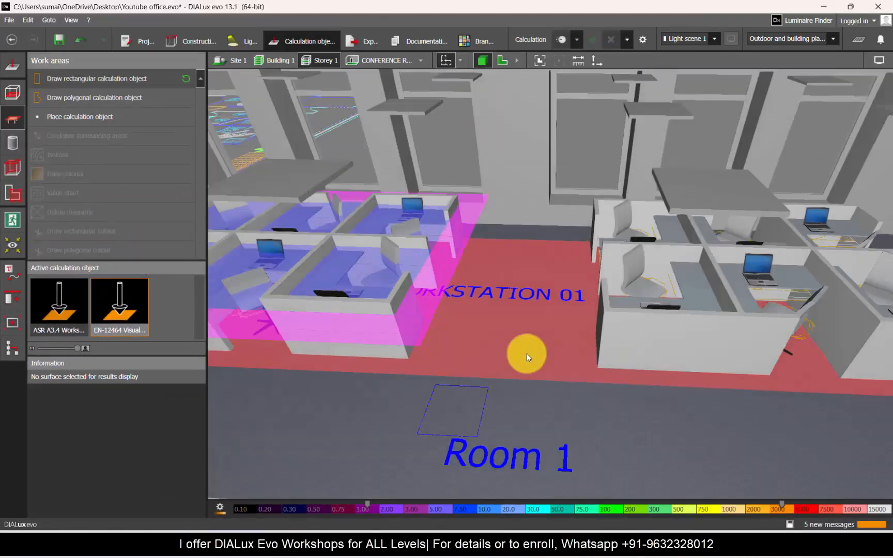
# Step: Rename the first workstation cluster's visual task area as WORKSTATION 01
pyautogui.click(476, 291)
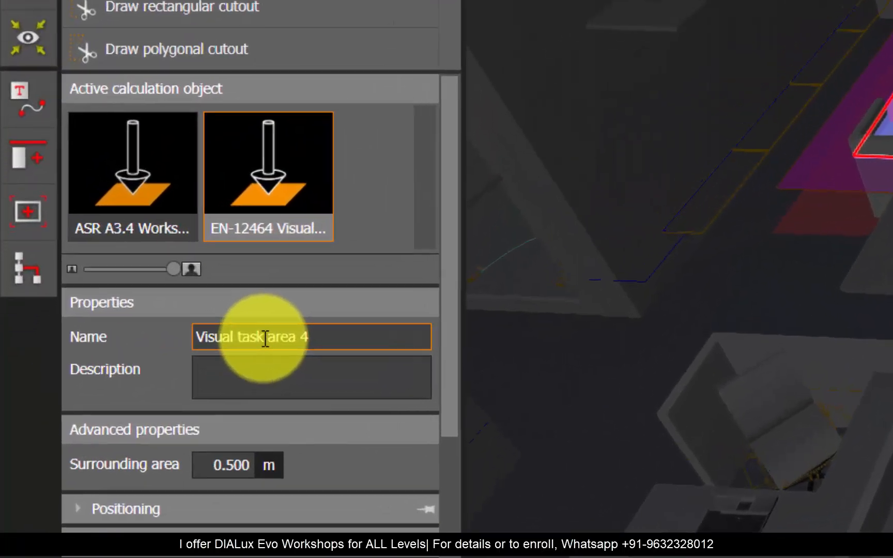
pyautogui.click(265, 338)
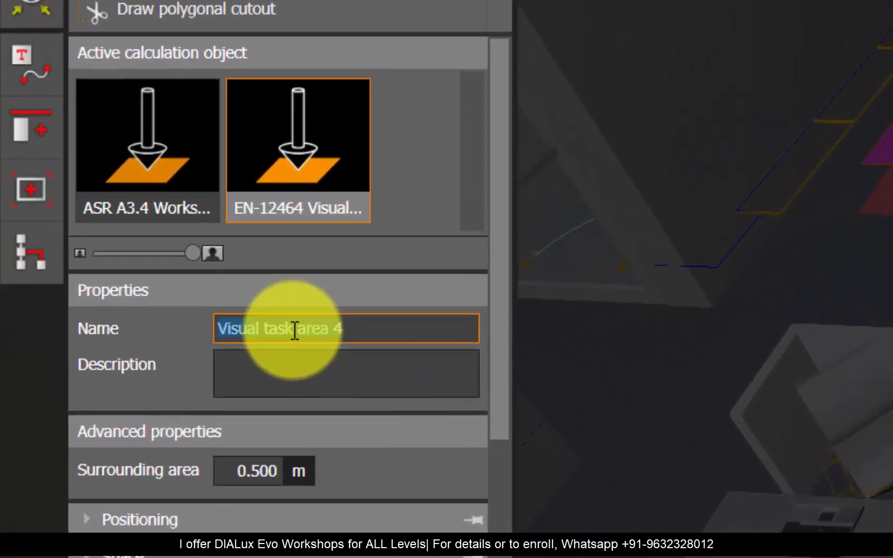
pyautogui.write('WOR')
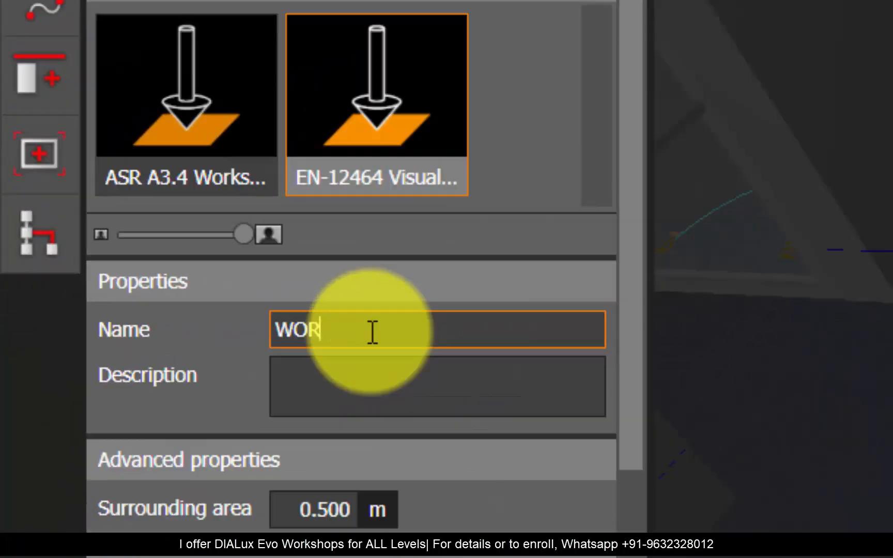
pyautogui.write('KSTATIO')
pyautogui.write('N 01')
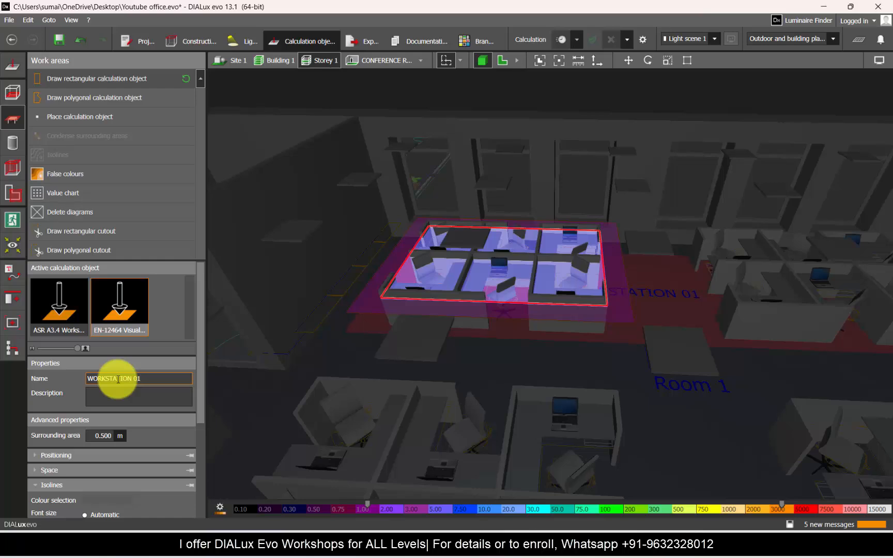
pyautogui.click(479, 305)
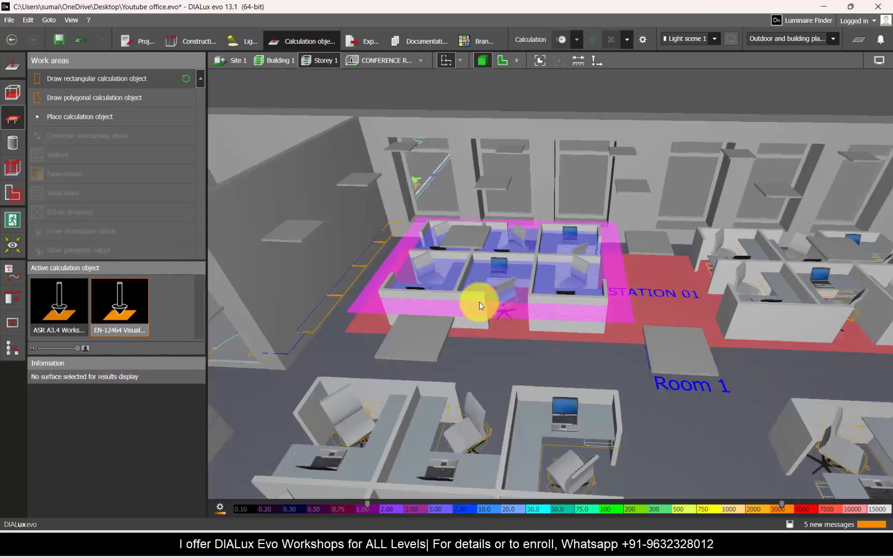
pyautogui.scroll(3, 349, 309)
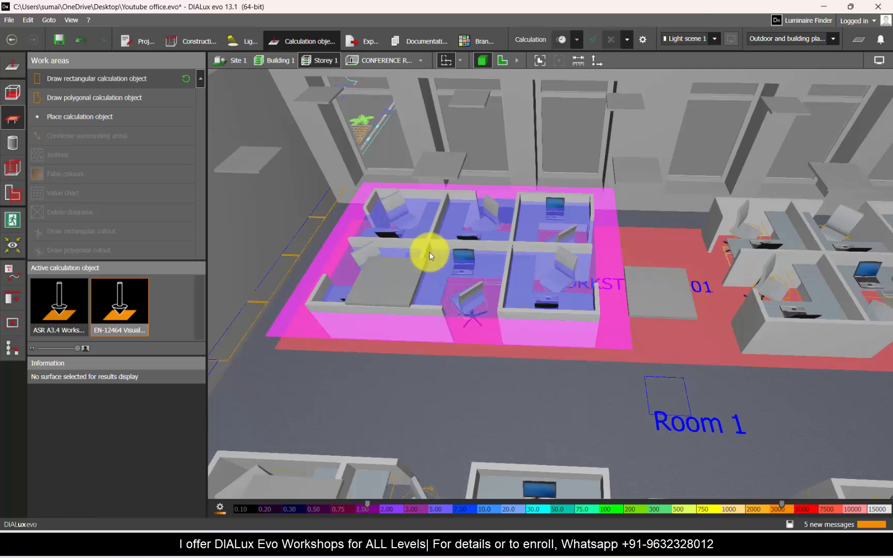
# Step: Check the edge area and height properties of the WORKSTATION 01 background area and view its extent on the floor
pyautogui.click(732, 300)
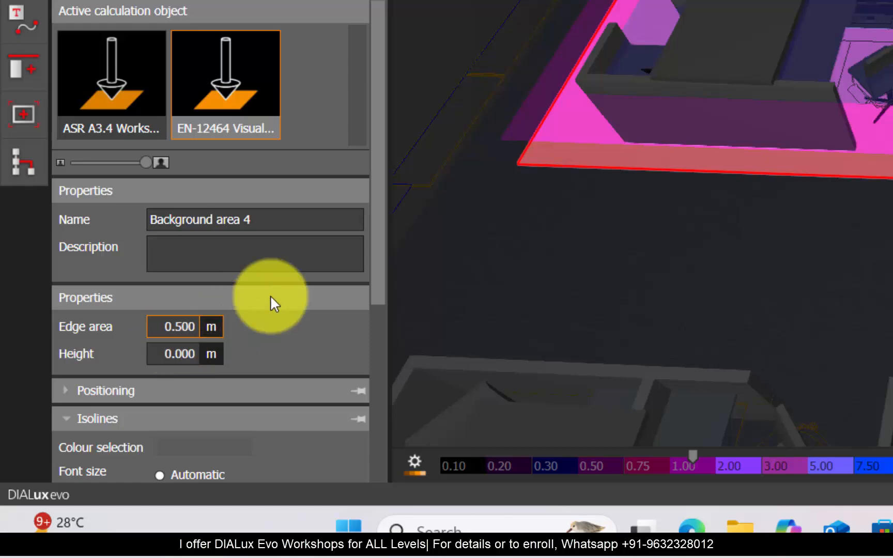
pyautogui.moveTo(878, 130); pyautogui.dragTo(347, 357, button='right')
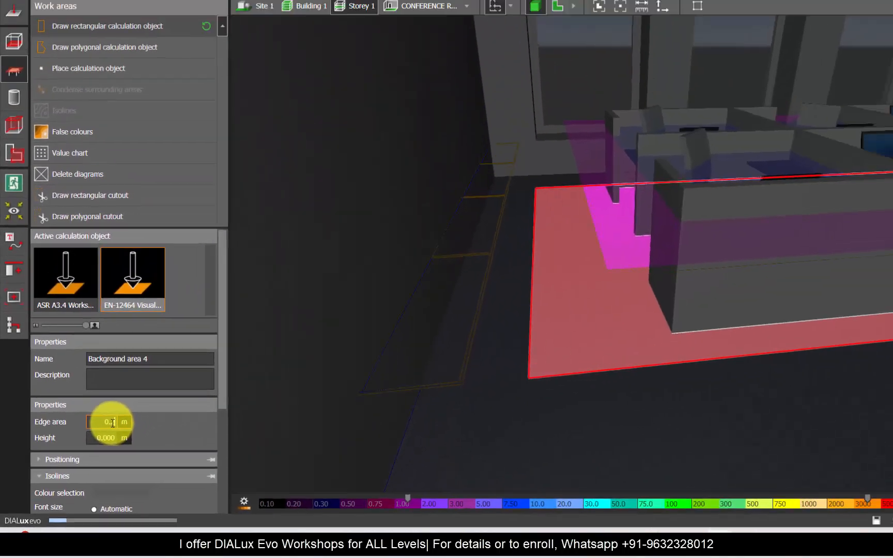
pyautogui.press('Escape')
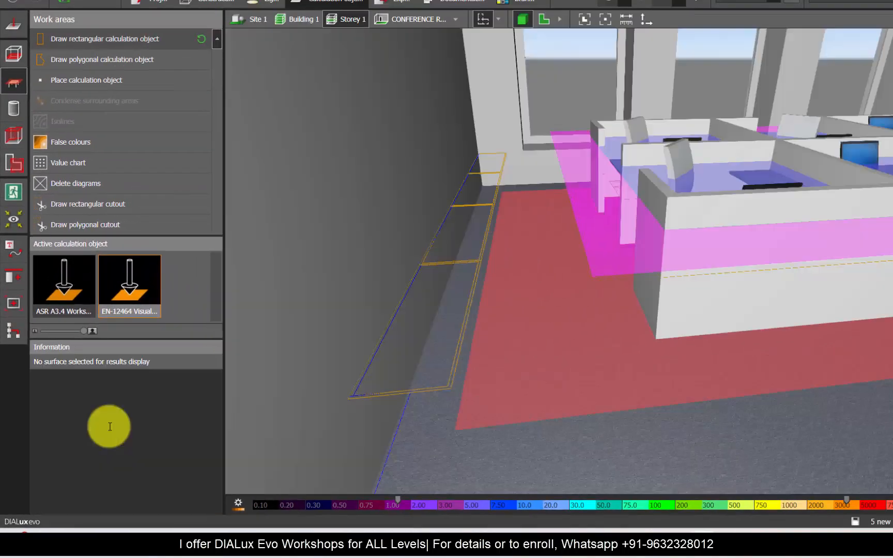
pyautogui.scroll(-5, 530, 288)
pyautogui.moveTo(497, 304); pyautogui.dragTo(516, 309, button='right')
pyautogui.scroll(-5, 518, 309)
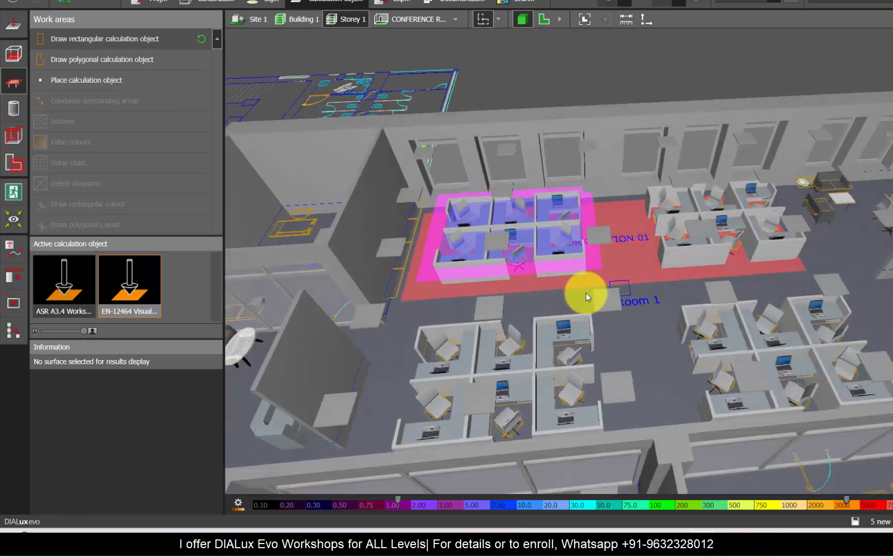
pyautogui.moveTo(585, 293); pyautogui.dragTo(578, 333, button='right')
# Step: Exclude a rectangular subspace about 13.8 m long from Room 1 around the two workstation clusters below WORKSTATION 01 in plan
pyautogui.click(544, 19)
pyautogui.click(13, 163)
pyautogui.scroll(-3, 485, 321)
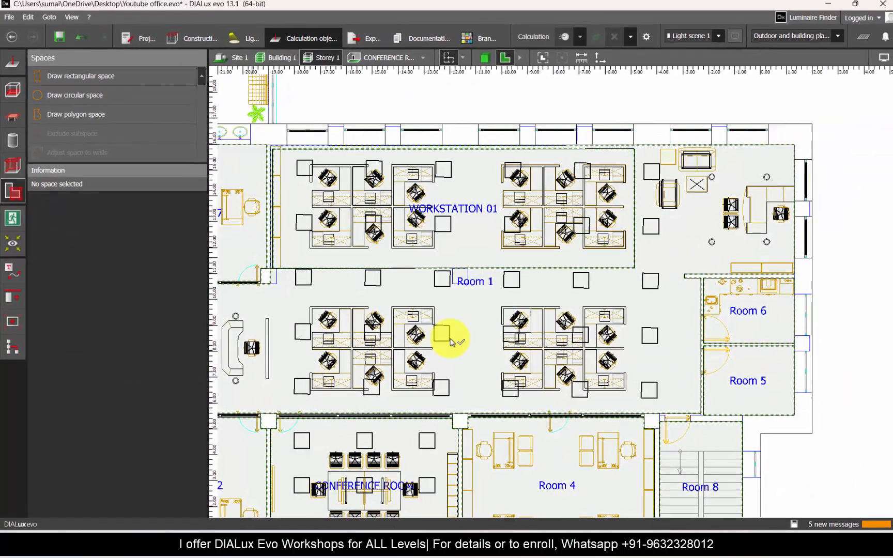
pyautogui.click(441, 344)
pyautogui.scroll(-2, 440, 344)
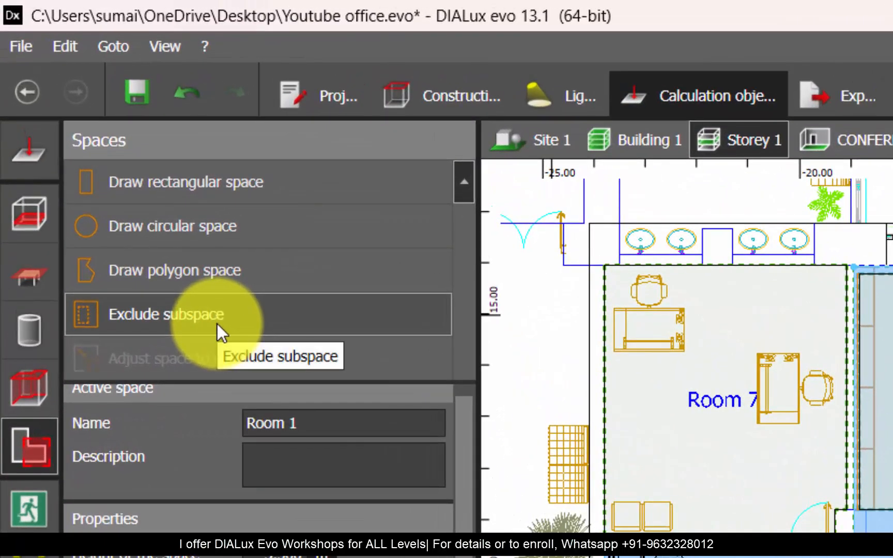
pyautogui.click(217, 323)
pyautogui.scroll(3, 307, 254)
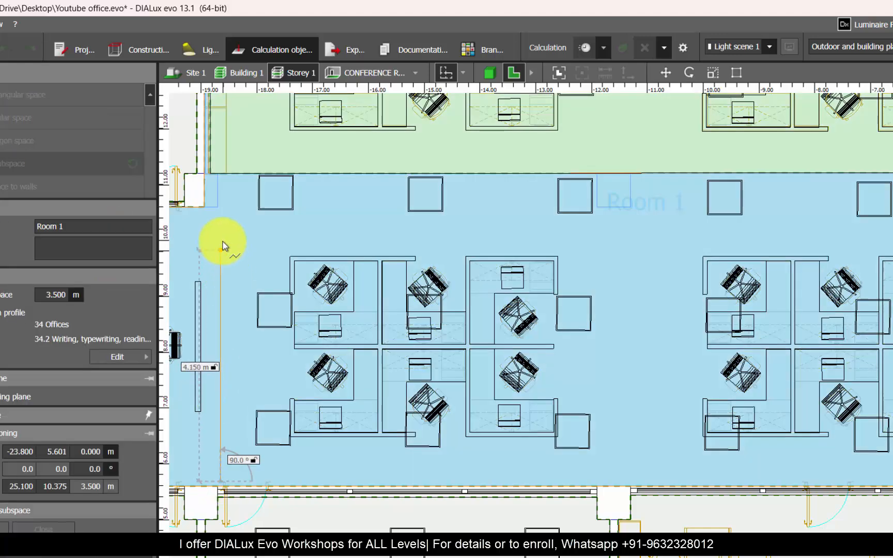
pyautogui.click(221, 231)
pyautogui.scroll(-3, 223, 226)
pyautogui.scroll(2, 537, 230)
pyautogui.click(575, 231)
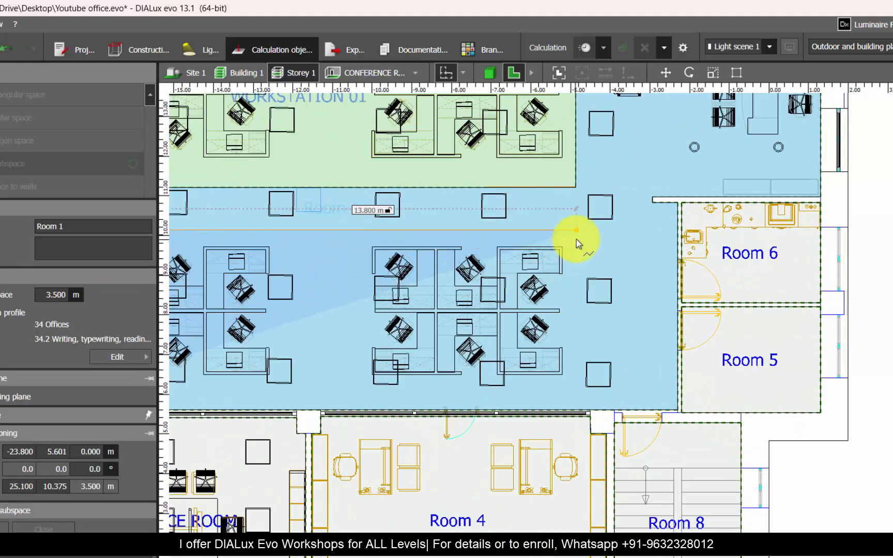
pyautogui.click(576, 406)
pyautogui.scroll(-3, 656, 387)
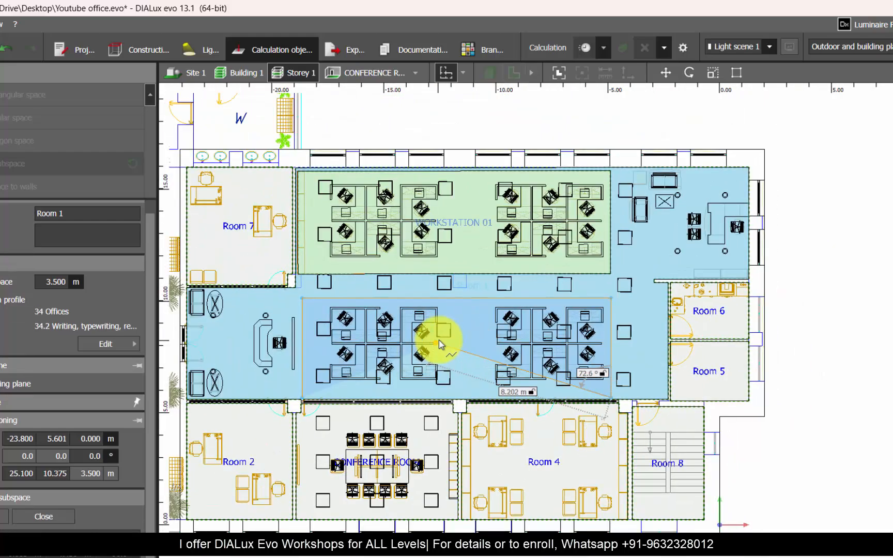
pyautogui.rightClick(440, 338)
pyautogui.click(457, 350)
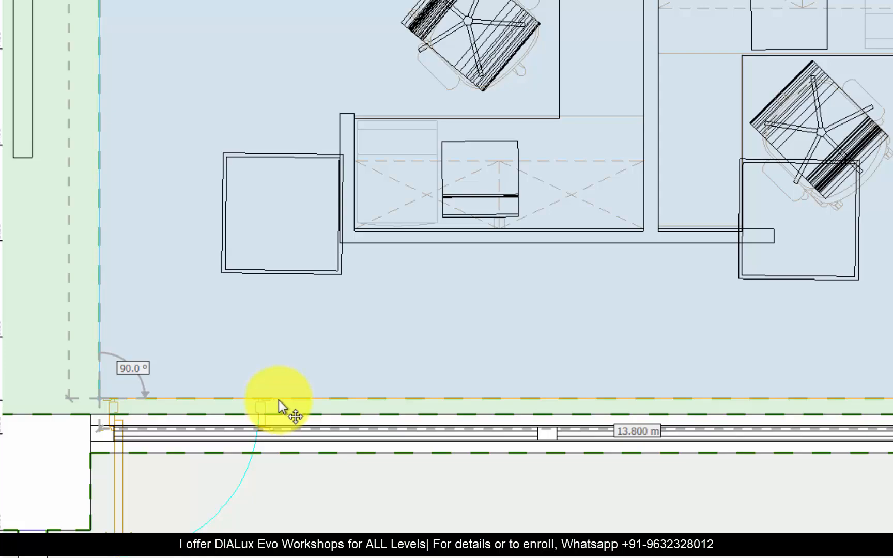
# Step: Move the lower edge of the excluded rectangle closer to the glazed wall and finish excluding it from Room 1
pyautogui.scroll(-3, 134, 407)
pyautogui.scroll(5, 155, 409)
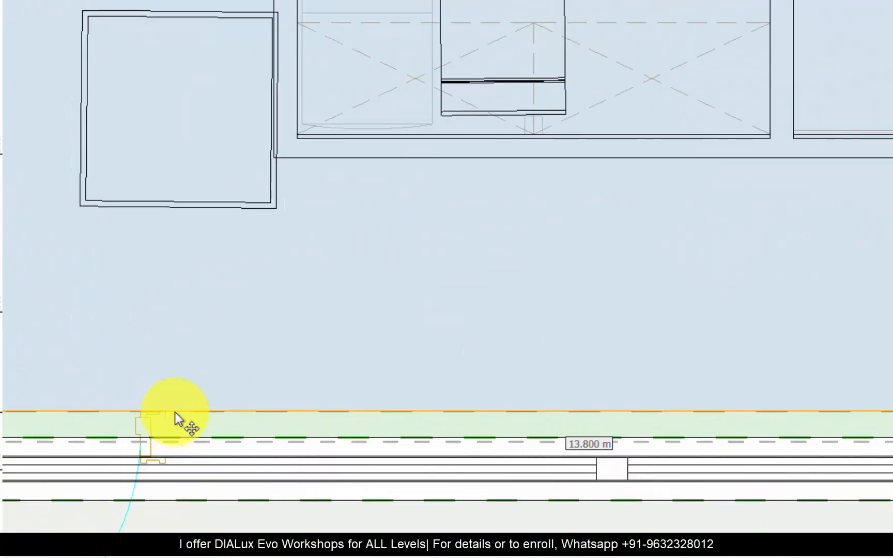
pyautogui.scroll(-4, 130, 522)
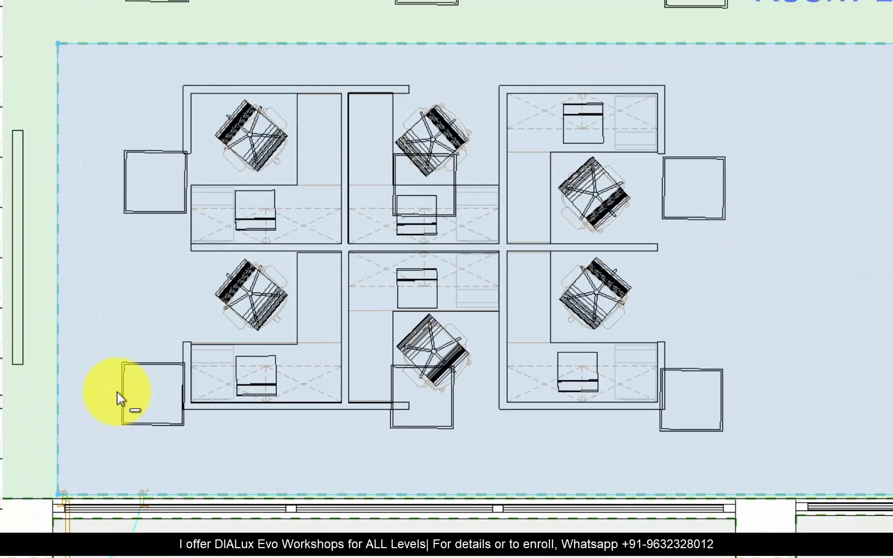
pyautogui.scroll(-3, 116, 391)
pyautogui.scroll(2, 839, 277)
pyautogui.scroll(-1, 823, 261)
pyautogui.scroll(-2, 825, 261)
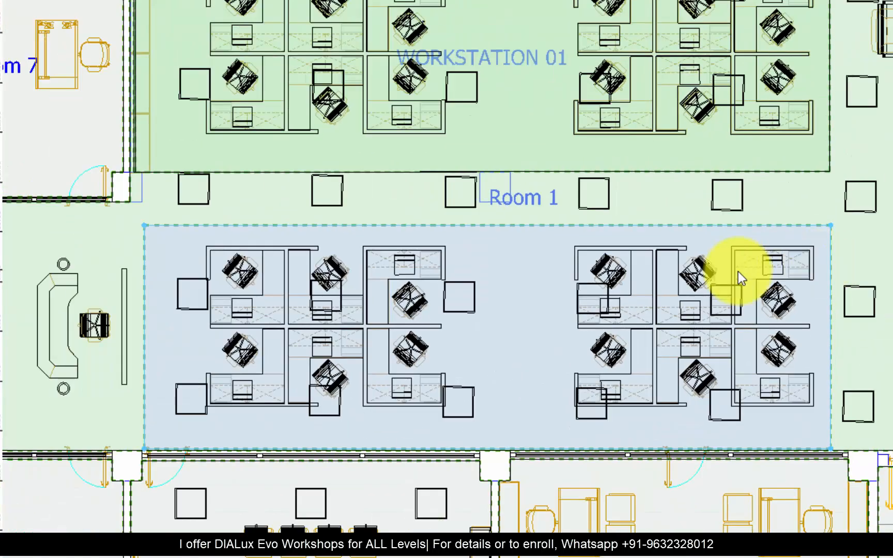
pyautogui.press('Escape')
pyautogui.scroll(-1, 86, 445)
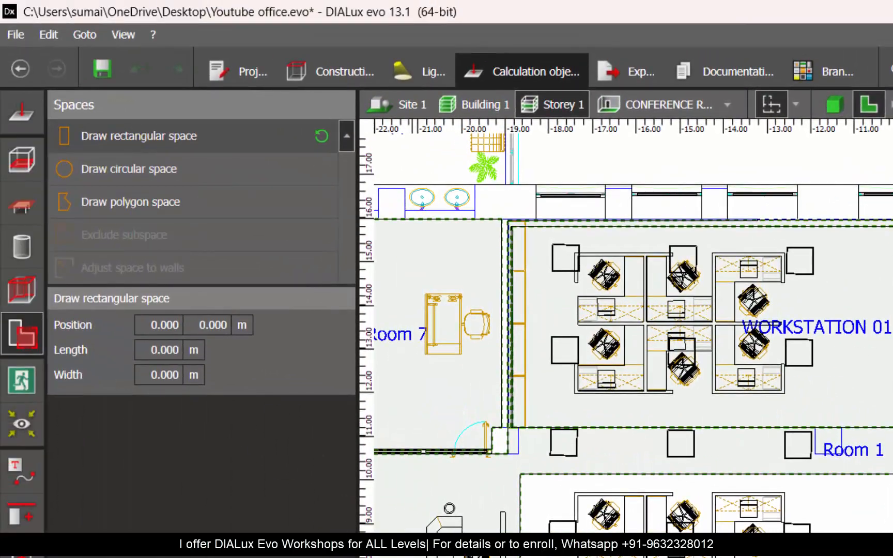
# Step: Draw a rectangular space about 4.5 m by 13.8 m over the excluded area around the two workstation clusters
pyautogui.scroll(3, 173, 546)
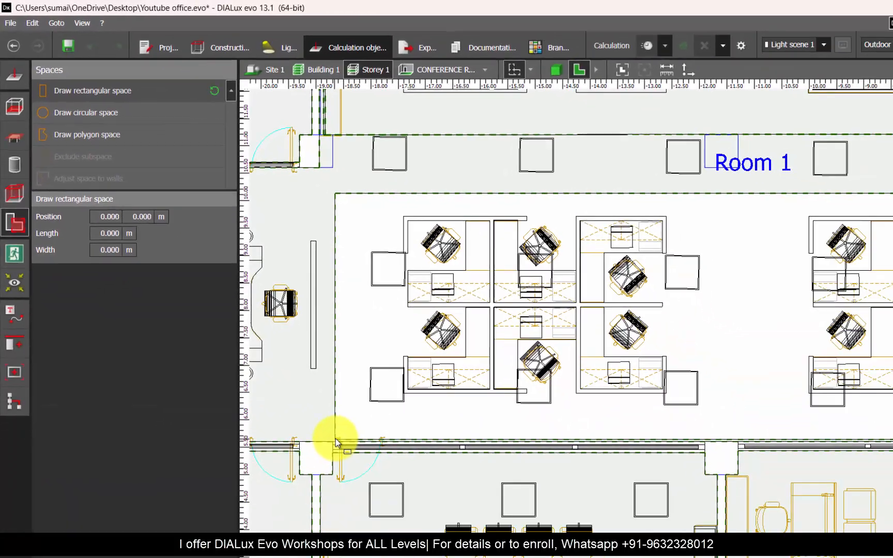
pyautogui.click(334, 439)
pyautogui.click(331, 196)
pyautogui.scroll(2, 811, 237)
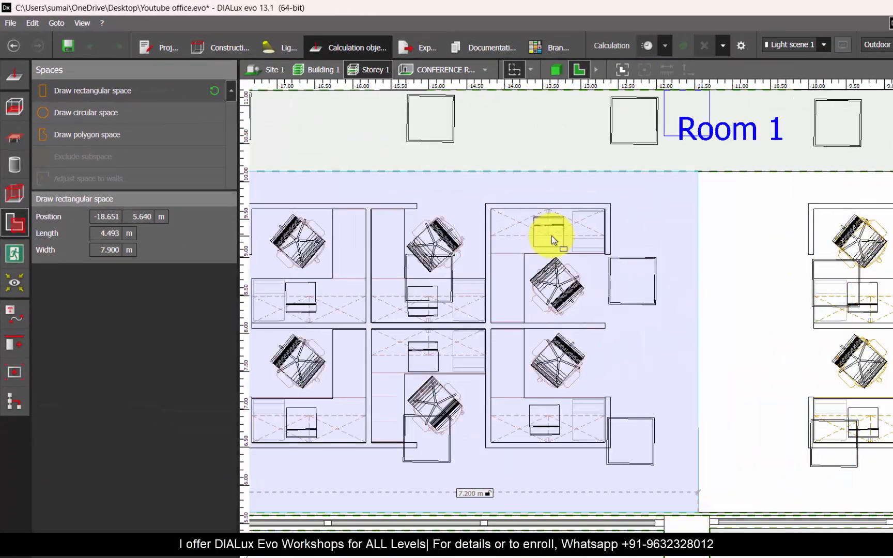
pyautogui.scroll(-4, 419, 235)
pyautogui.click(780, 227)
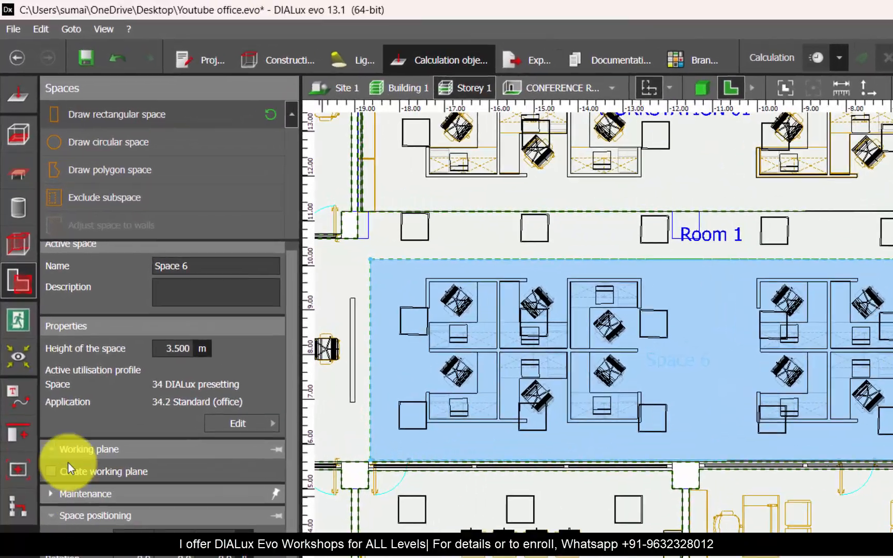
# Step: Assign the new space the profile 34 Offices, 34.2 Writing, typewriting, reading, data processing, and name it WORKSTATION 02
pyautogui.click(189, 335)
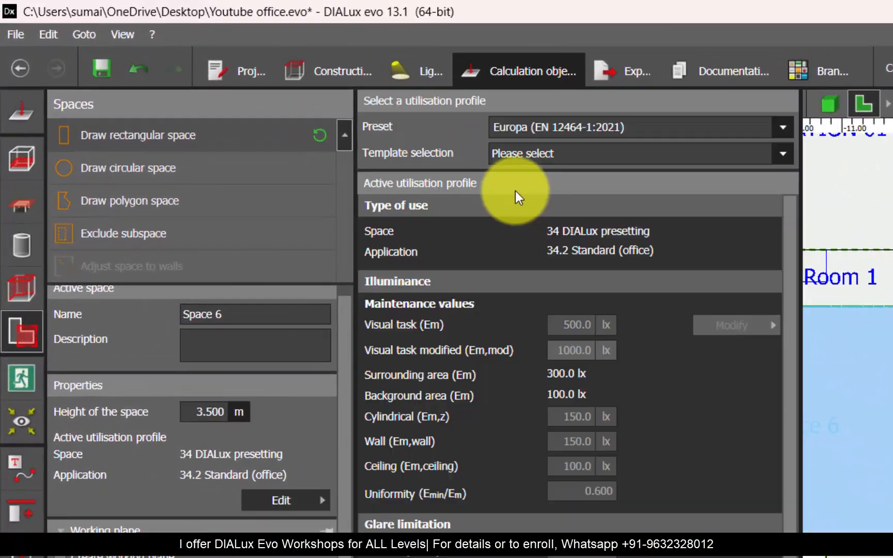
pyautogui.click(586, 158)
pyautogui.moveTo(797, 233); pyautogui.dragTo(807, 367)
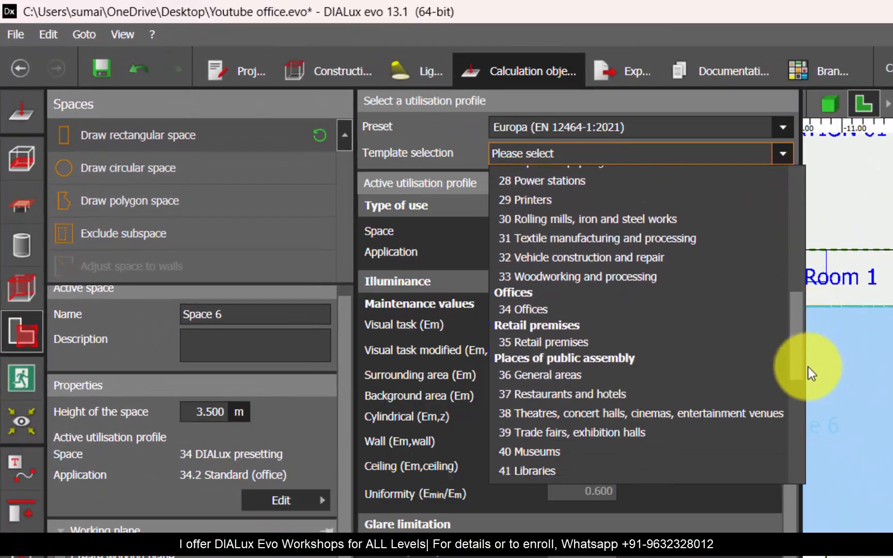
pyautogui.click(574, 308)
pyautogui.click(247, 312)
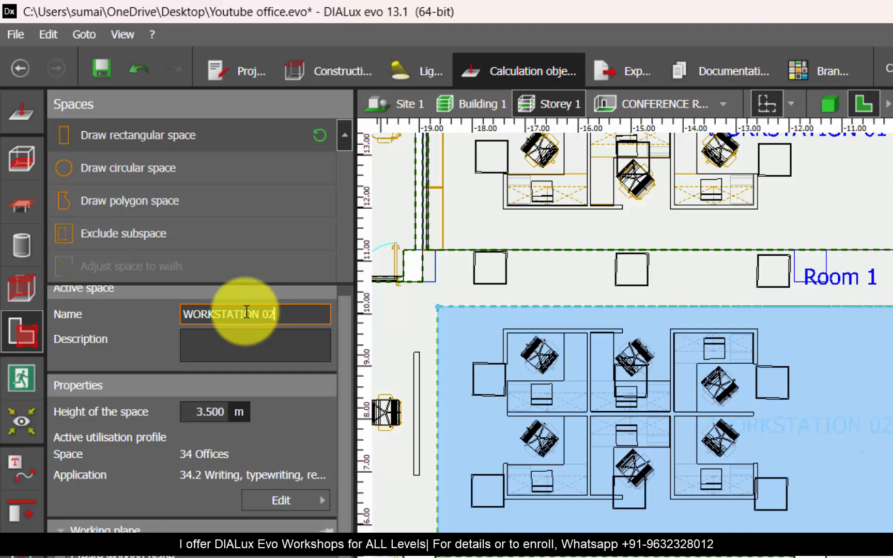
pyautogui.press('Return')
pyautogui.press('Escape')
# Step: Draw a rectangular EN-12464 visual task area about 4.8 m wide around the WORKSTATION 02 cluster nearest Rooms 5 and 6
pyautogui.click(21, 204)
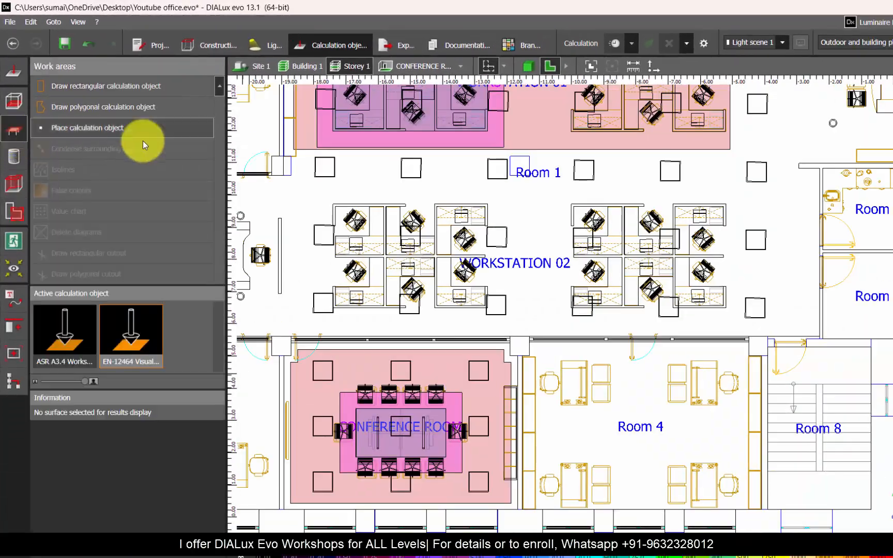
pyautogui.scroll(-3, 455, 295)
pyautogui.scroll(2, 326, 241)
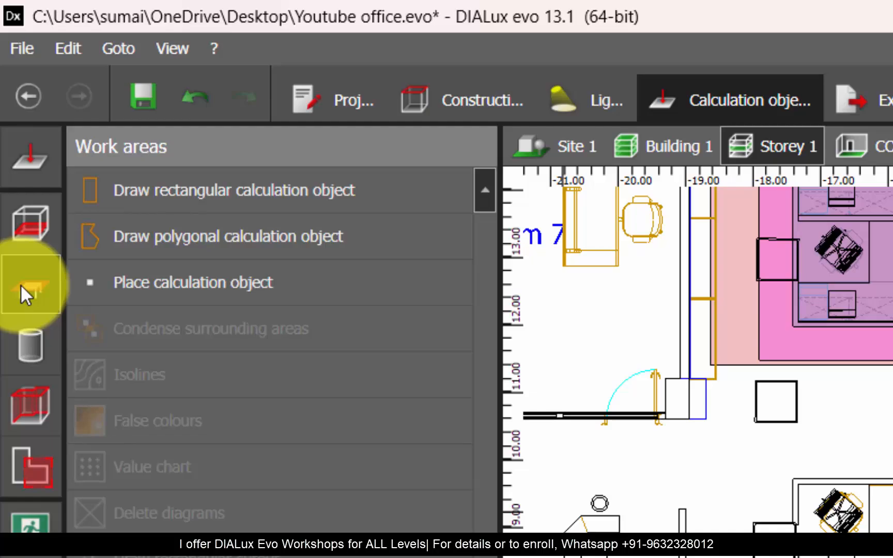
pyautogui.click(204, 195)
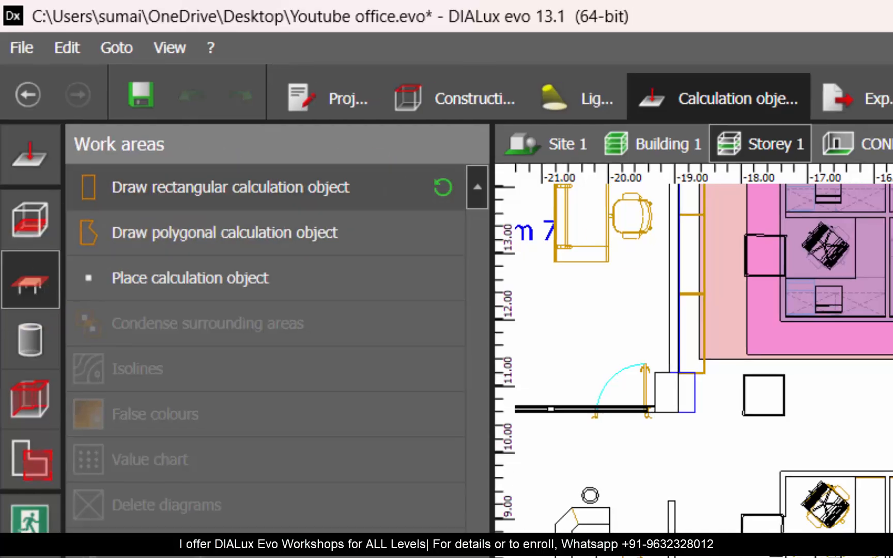
pyautogui.scroll(2, 831, 496)
pyautogui.moveTo(831, 496); pyautogui.dragTo(677, 344, button='middle')
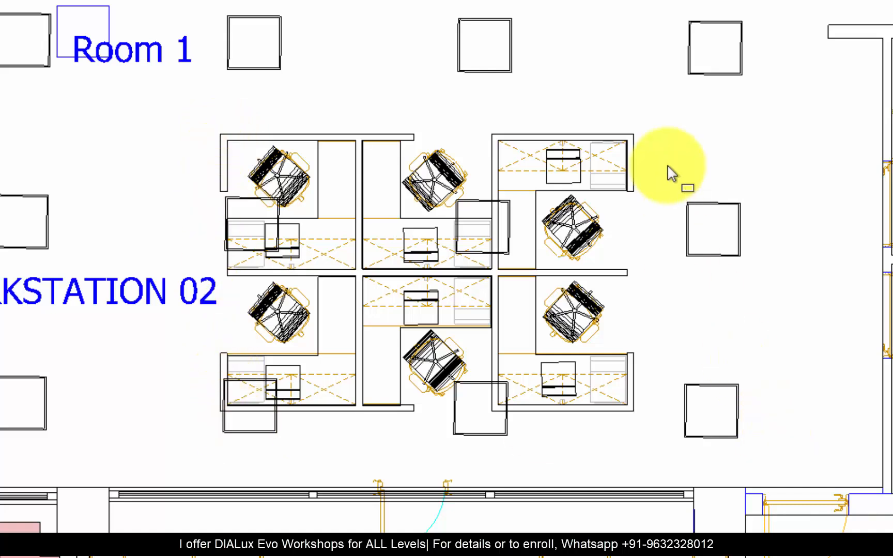
pyautogui.click(219, 134)
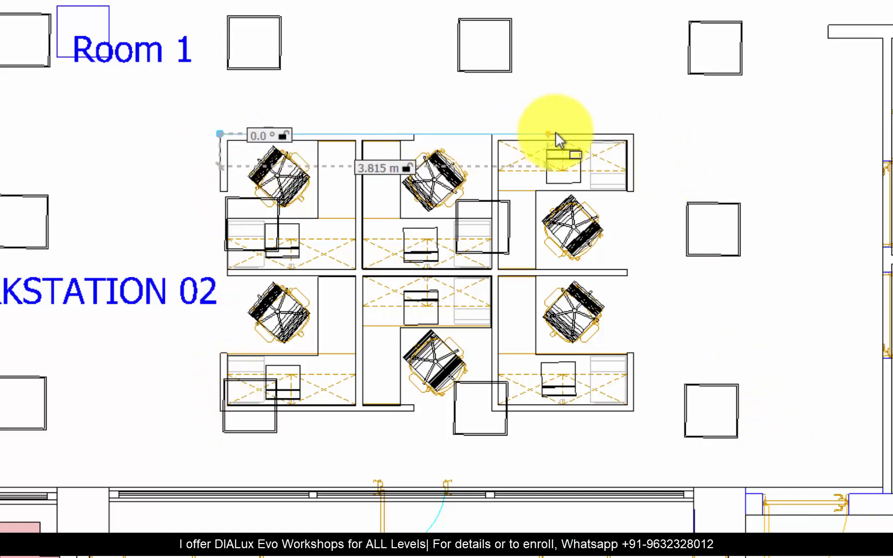
pyautogui.click(634, 135)
pyautogui.click(634, 413)
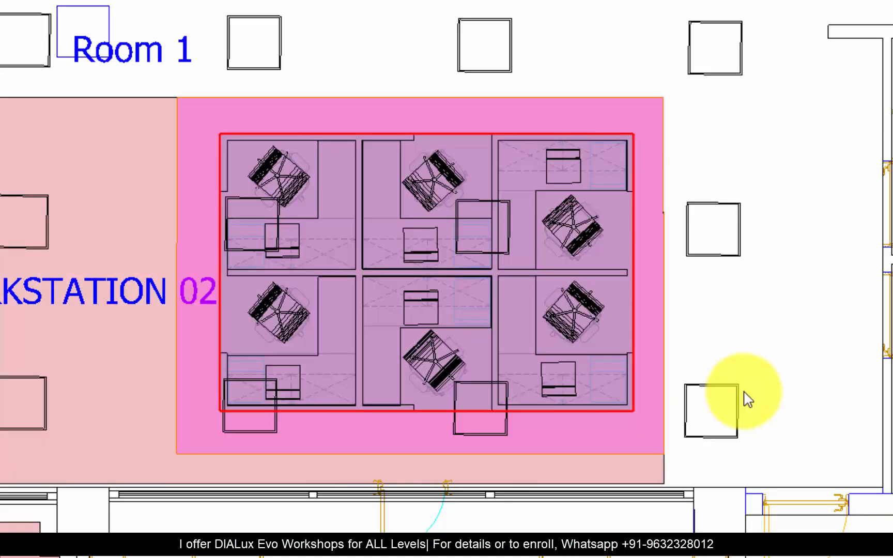
# Step: Rename the visual task area drawn in the WORKSTATION 02 space
pyautogui.scroll(-5, 697, 318)
pyautogui.scroll(3, 697, 318)
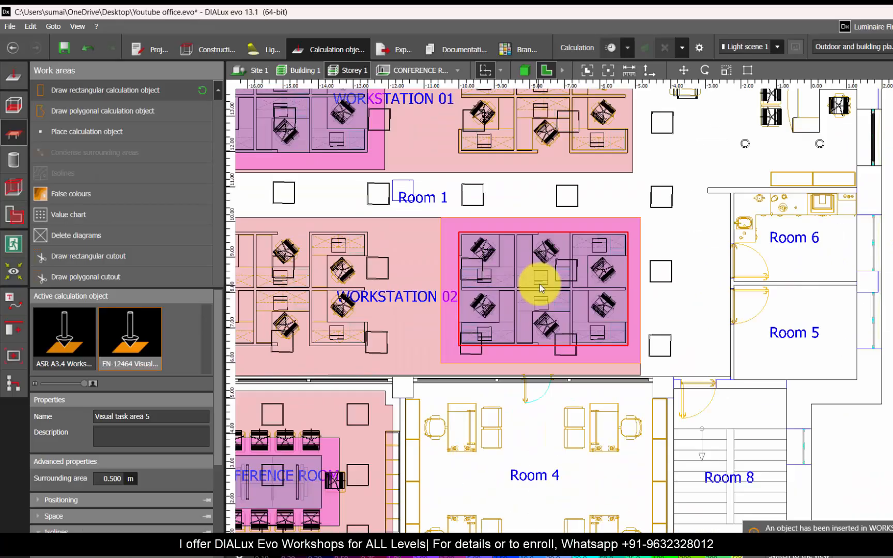
pyautogui.write('WORKSTATION 02')
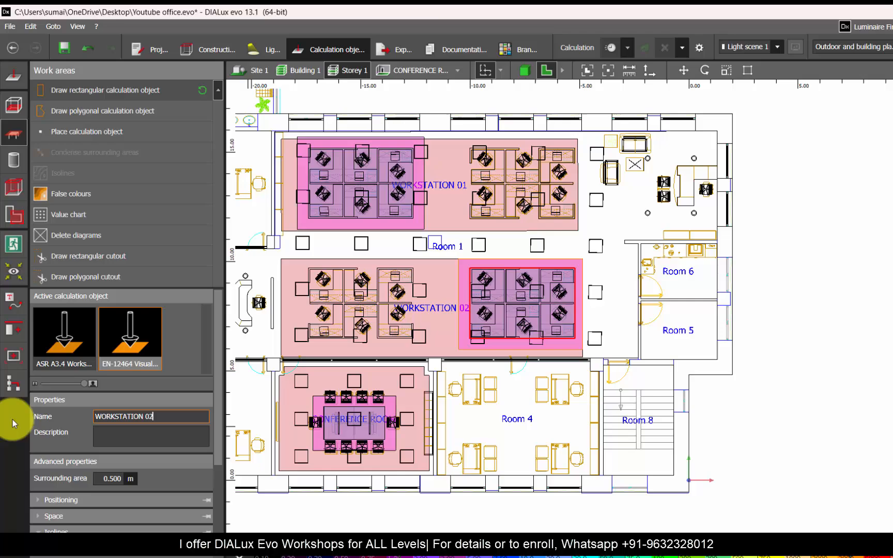
pyautogui.press('Escape')
pyautogui.scroll(2, 456, 320)
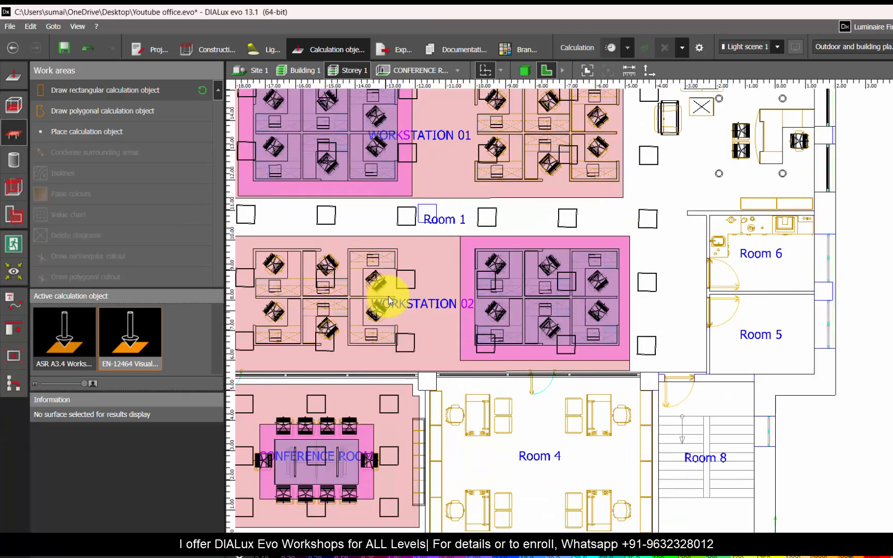
# Step: Examine the calculation areas in 3D for the storey and for WORKSTATION 01 and WORKSTATION 02 individually, then return to Storey 1
pyautogui.scroll(-2, 773, 287)
pyautogui.scroll(2, 499, 285)
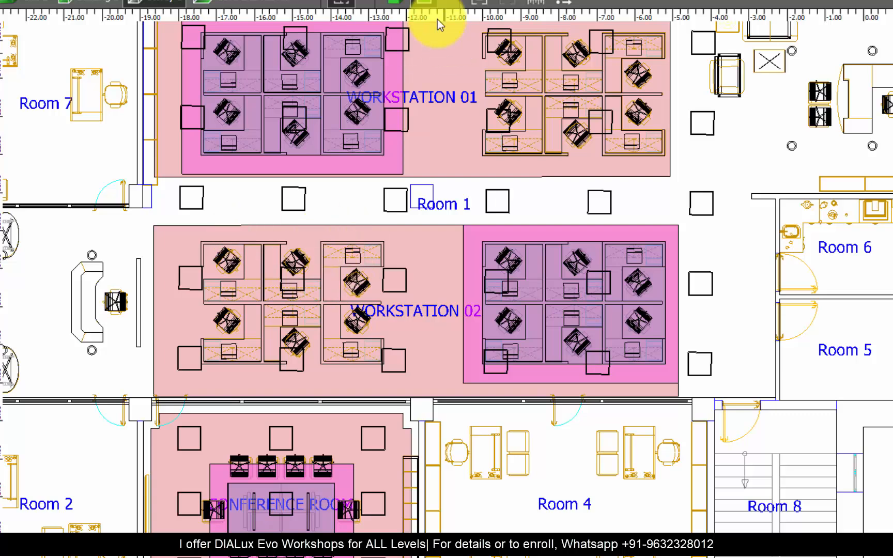
pyautogui.click(399, 3)
pyautogui.moveTo(463, 189); pyautogui.dragTo(353, 335)
pyautogui.moveTo(354, 335); pyautogui.dragTo(337, 374, button='right')
pyautogui.click(308, 2)
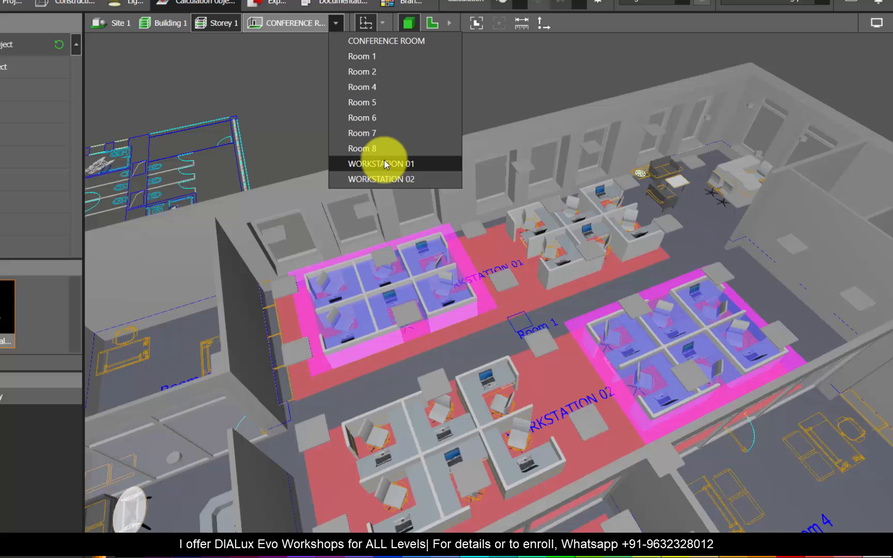
pyautogui.click(385, 164)
pyautogui.moveTo(386, 255); pyautogui.dragTo(572, 405, button='right')
pyautogui.click(338, 29)
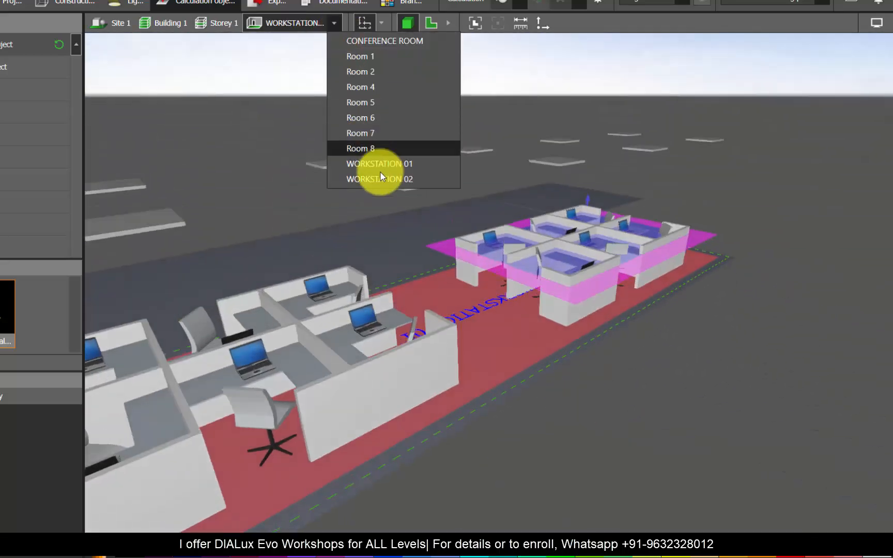
pyautogui.click(383, 177)
pyautogui.moveTo(383, 178); pyautogui.dragTo(562, 219, button='right')
pyautogui.click(217, 23)
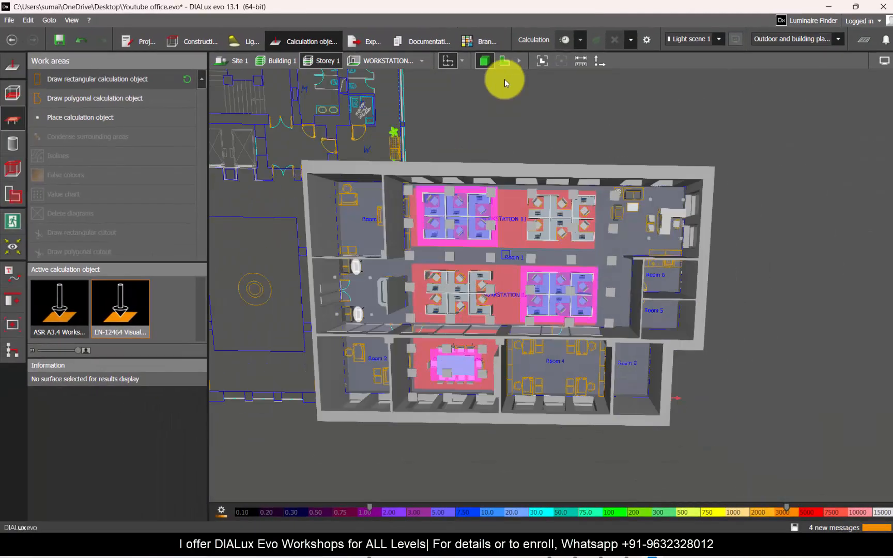
# Step: Select the Room 1 space in the floor plan and examine its extent around both workstation spaces, from the reception to the far lounge
pyautogui.click(504, 61)
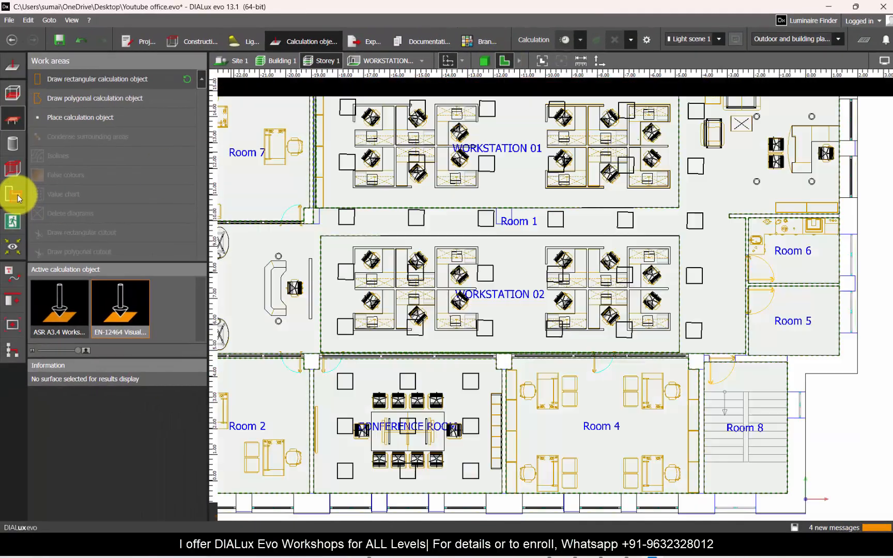
pyautogui.click(14, 195)
pyautogui.scroll(-4, 309, 236)
pyautogui.scroll(5, 238, 247)
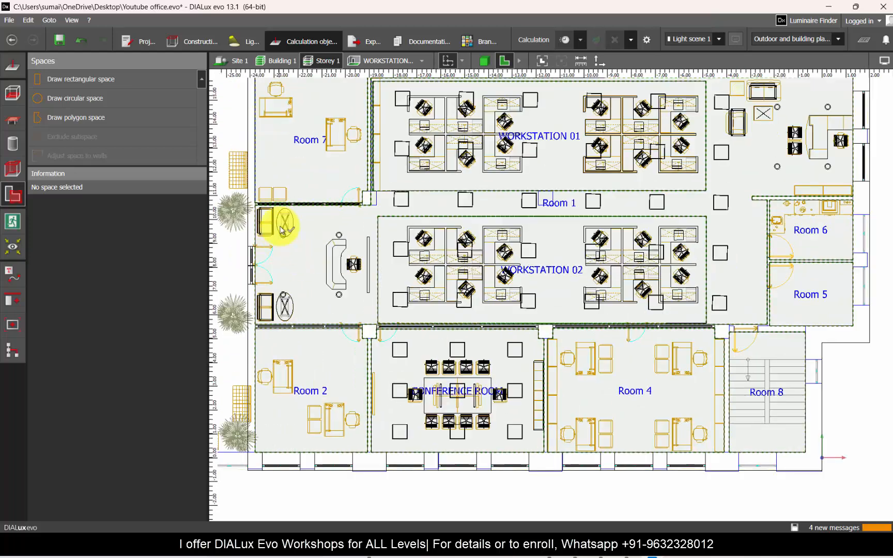
pyautogui.click(328, 268)
pyautogui.click(306, 275)
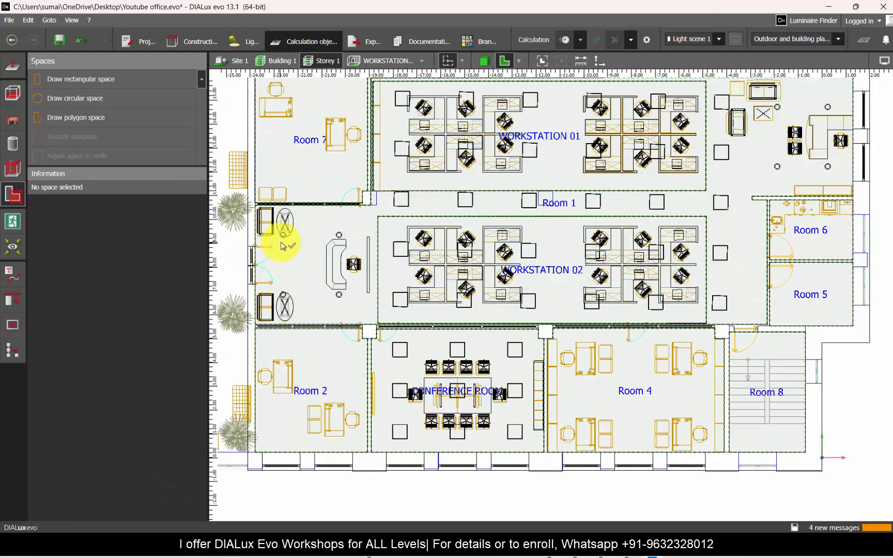
pyautogui.click(313, 250)
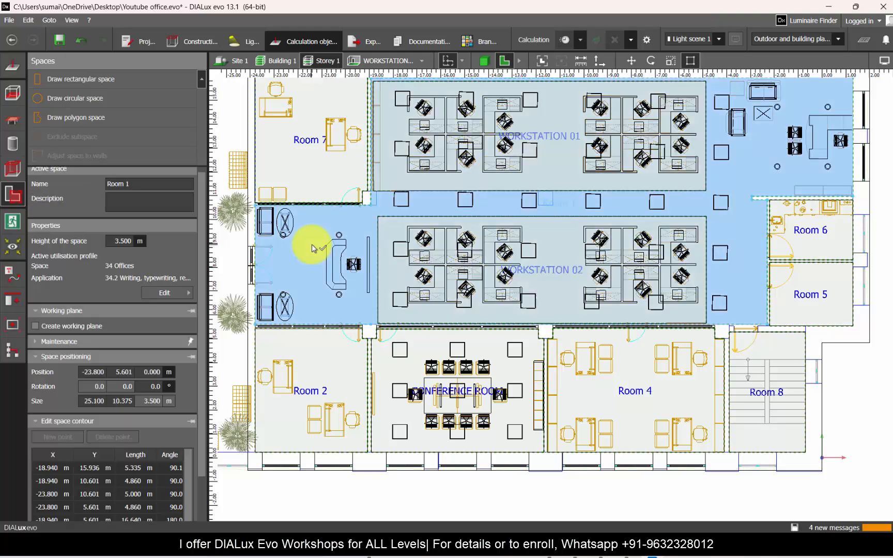
pyautogui.scroll(-3, 419, 349)
pyautogui.scroll(3, 514, 260)
pyautogui.scroll(1, 619, 204)
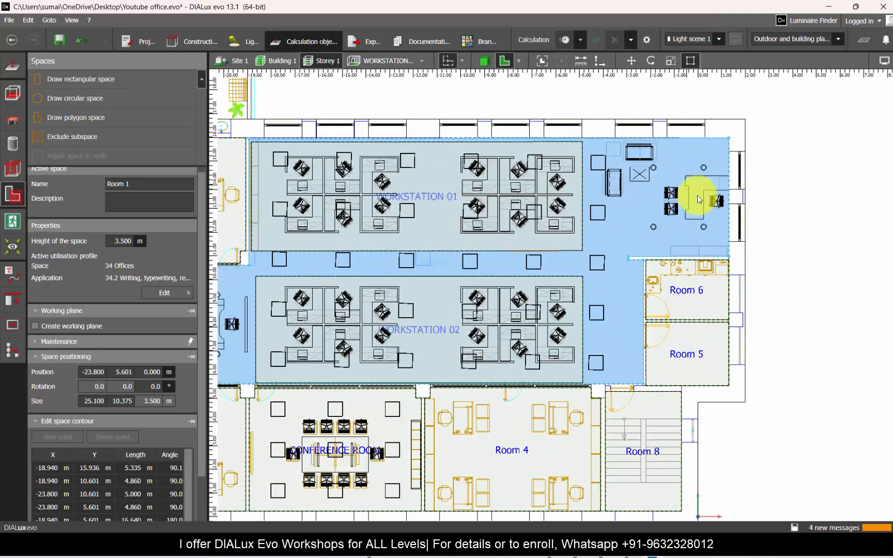
pyautogui.scroll(2, 697, 195)
pyautogui.scroll(-2, 679, 198)
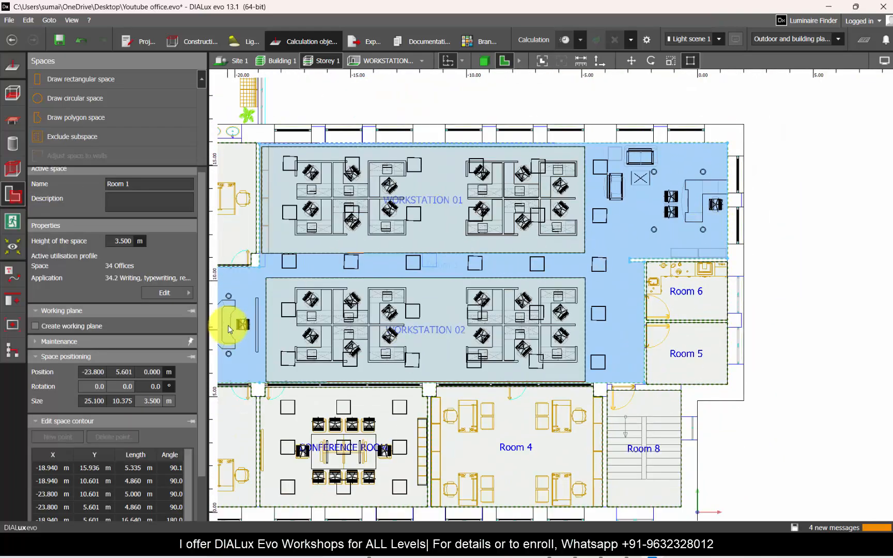
pyautogui.scroll(-2, 705, 279)
pyautogui.scroll(3, 331, 281)
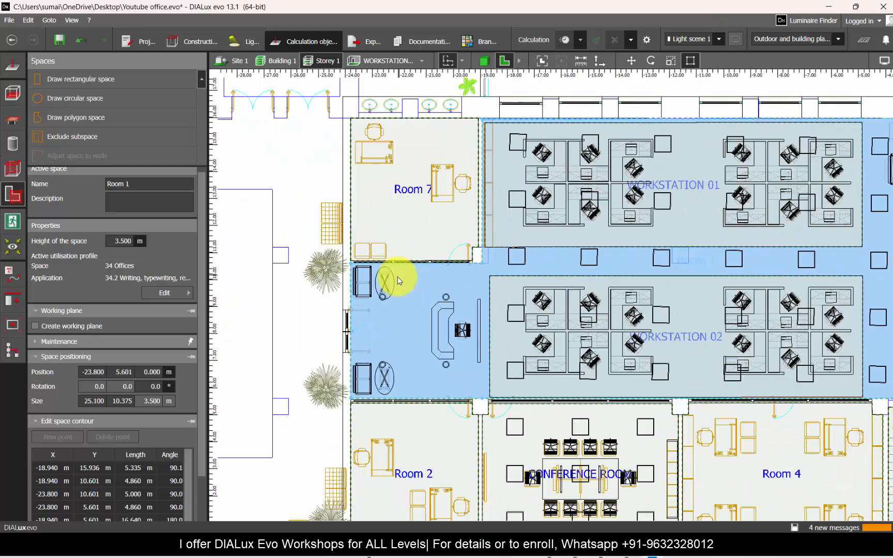
# Step: Assign Room 1 the profile 9 Traffic zones inside buildings, 9.1 Circulation areas and corridors, and rename it CORRIDOR
pyautogui.click(164, 293)
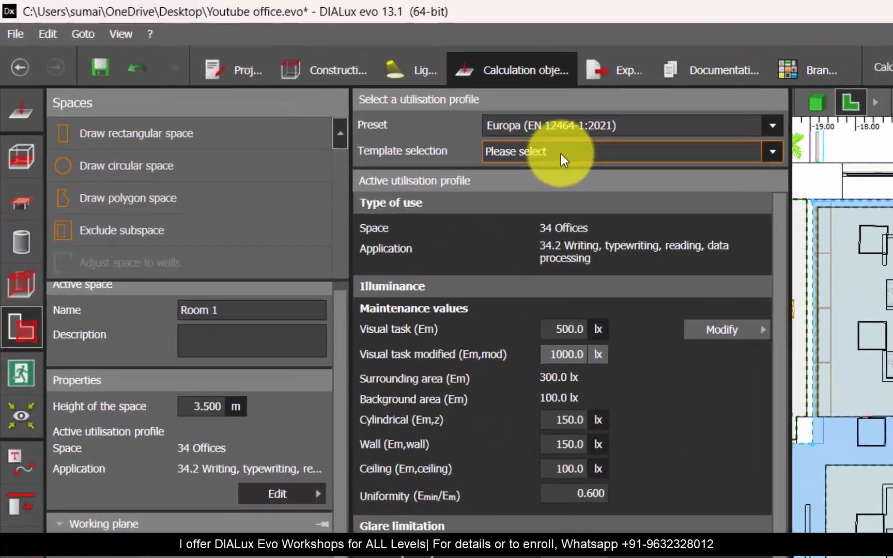
pyautogui.click(336, 89)
pyautogui.click(333, 110)
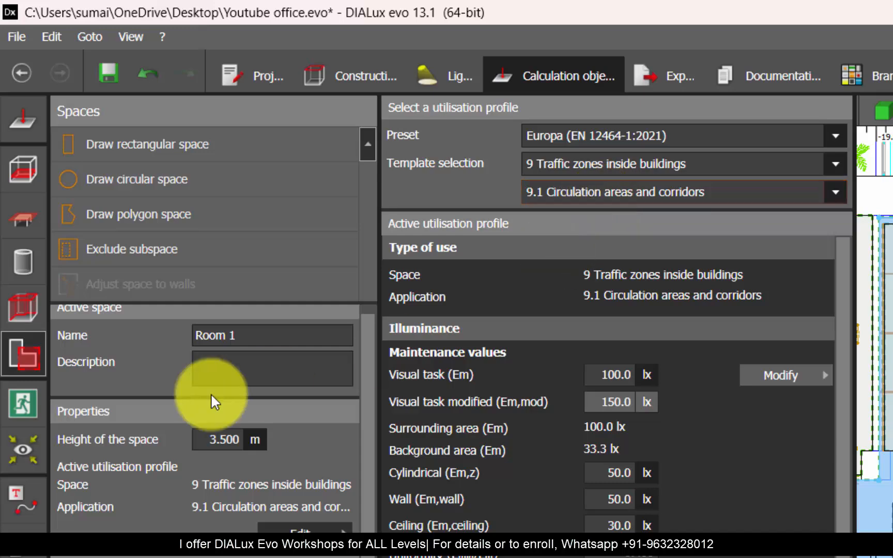
pyautogui.click(251, 337)
pyautogui.write('CORRI')
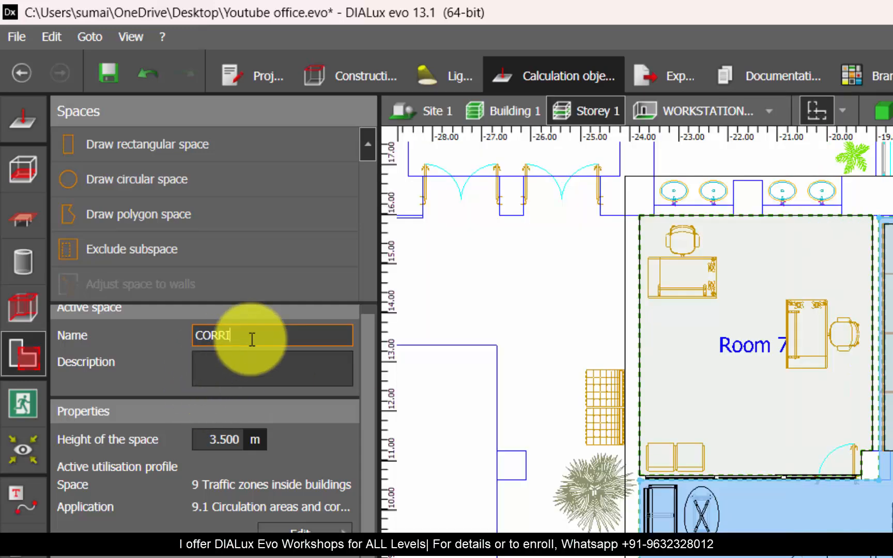
pyautogui.write('DOR')
pyautogui.press('Return')
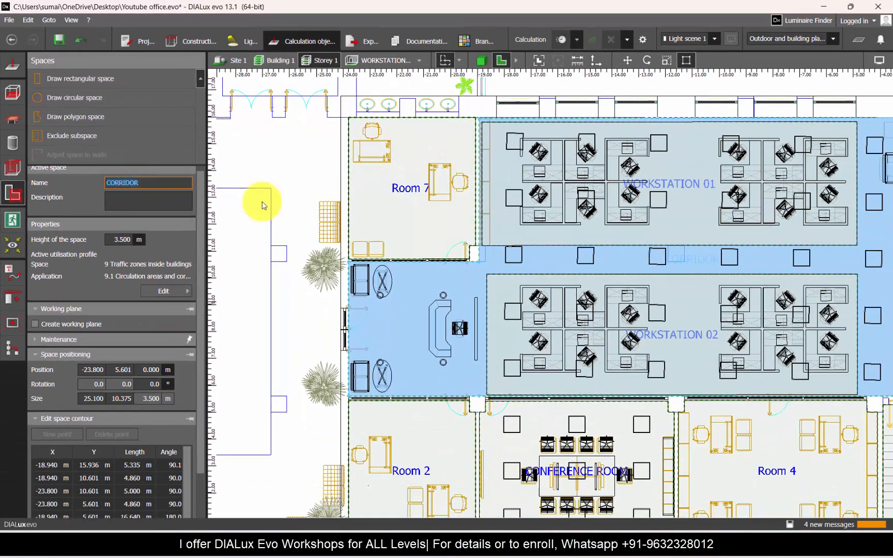
pyautogui.scroll(2, 408, 327)
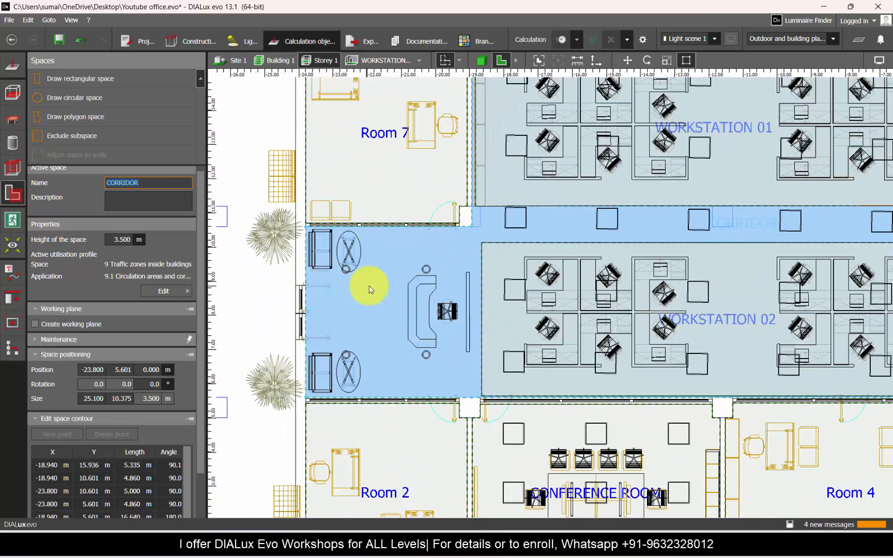
# Step: Deselect the CORRIDOR space, return to construction mode with the full storey plan in view, and save the project
pyautogui.click(274, 254)
pyautogui.scroll(-5, 274, 254)
pyautogui.scroll(3, 429, 304)
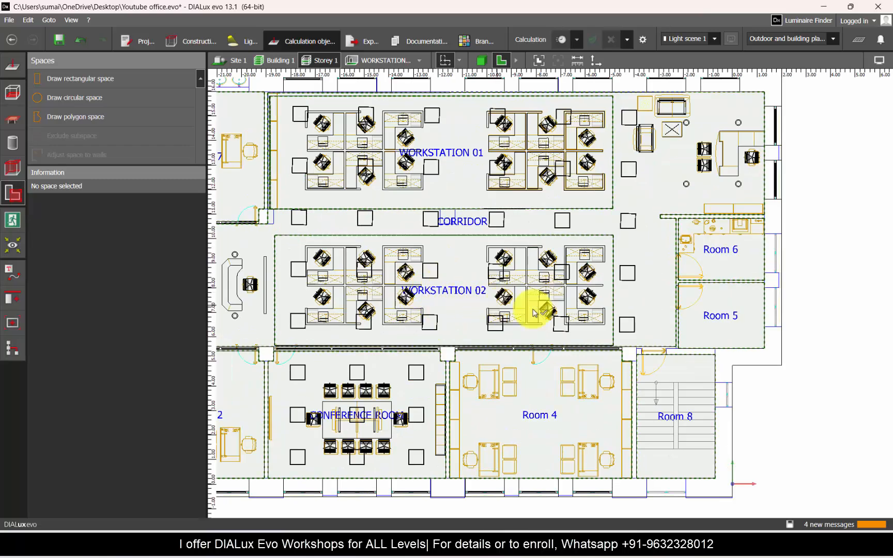
pyautogui.click(192, 41)
pyautogui.click(377, 63)
pyautogui.click(331, 61)
pyautogui.scroll(1, 435, 221)
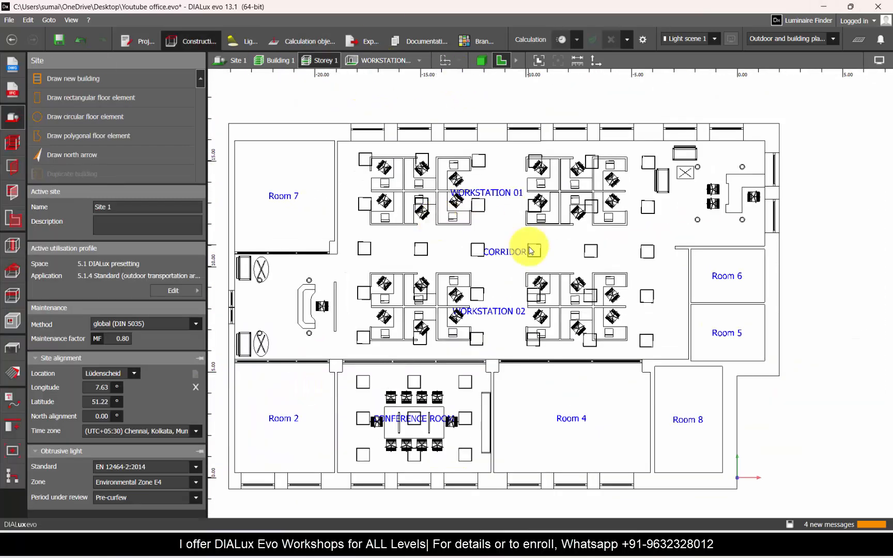
pyautogui.hotkey('ctrl', 's')
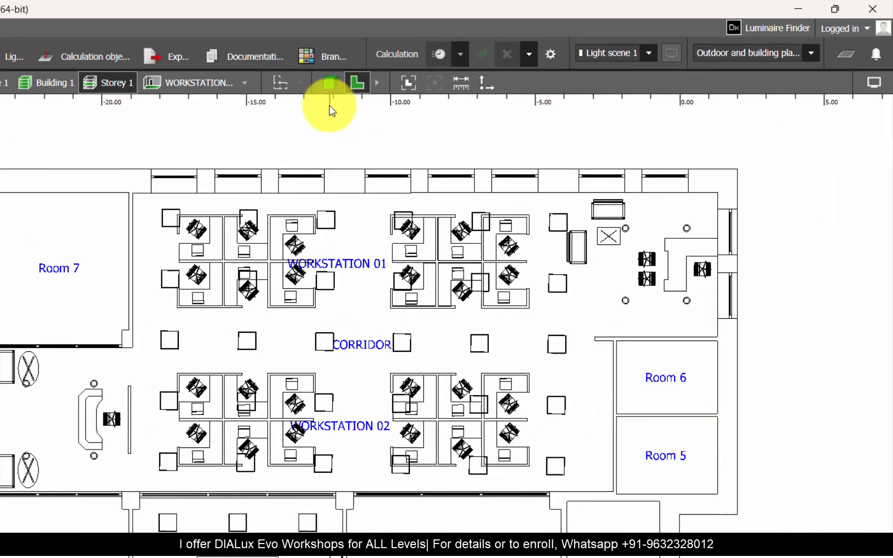
# Step: Show the storey in 3D and calculate the standard light scene for Only Storey 1, without objects and furniture
pyautogui.click(481, 60)
pyautogui.click(643, 39)
pyautogui.moveTo(754, 190)
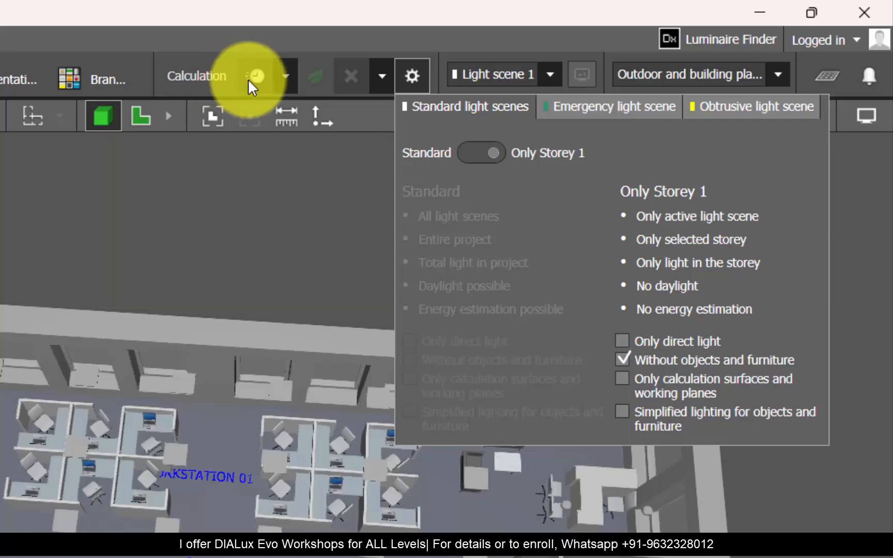
pyautogui.click(248, 79)
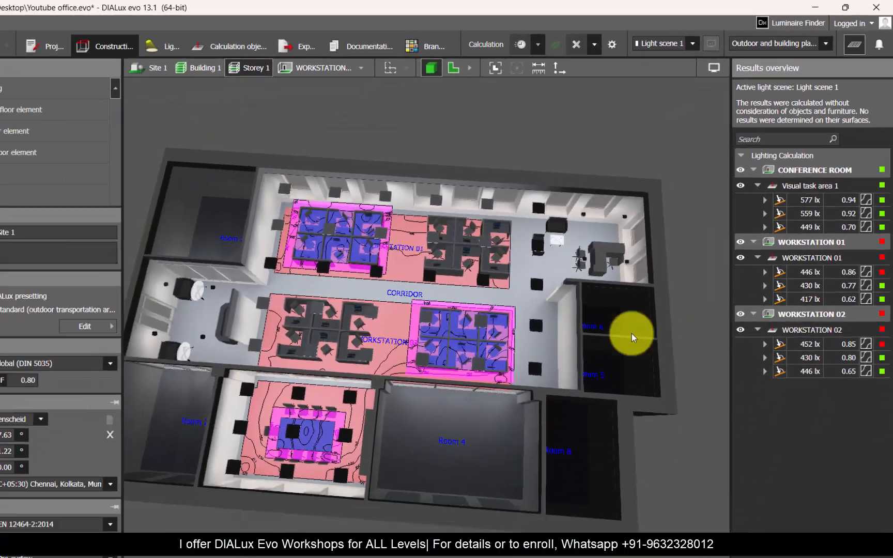
# Step: Examine the conference room's illuminance and uniformity results for the visual task, surrounding and background areas in turn
pyautogui.click(832, 202)
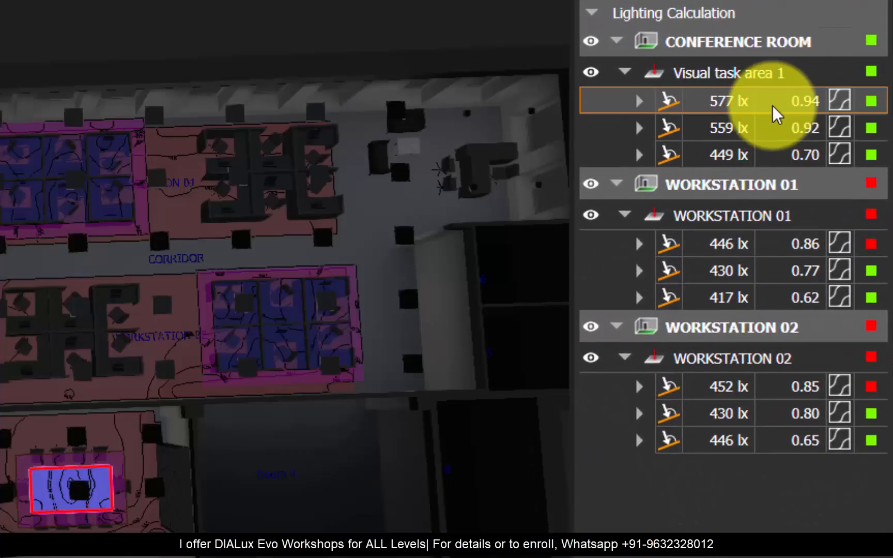
pyautogui.scroll(8, 522, 478)
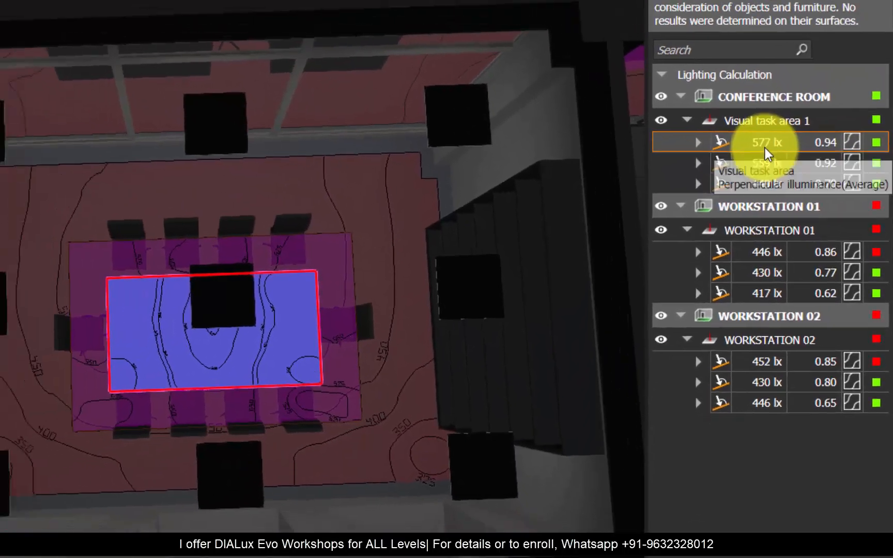
pyautogui.click(763, 162)
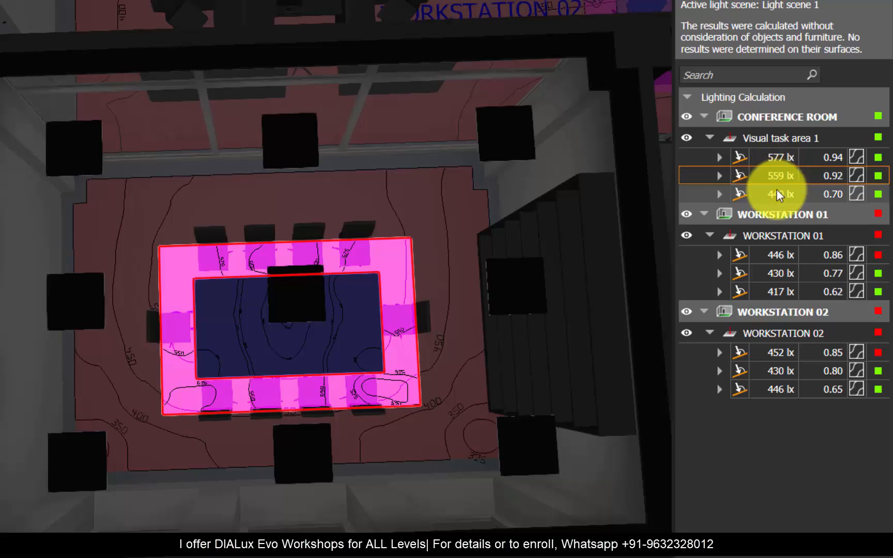
pyautogui.click(778, 193)
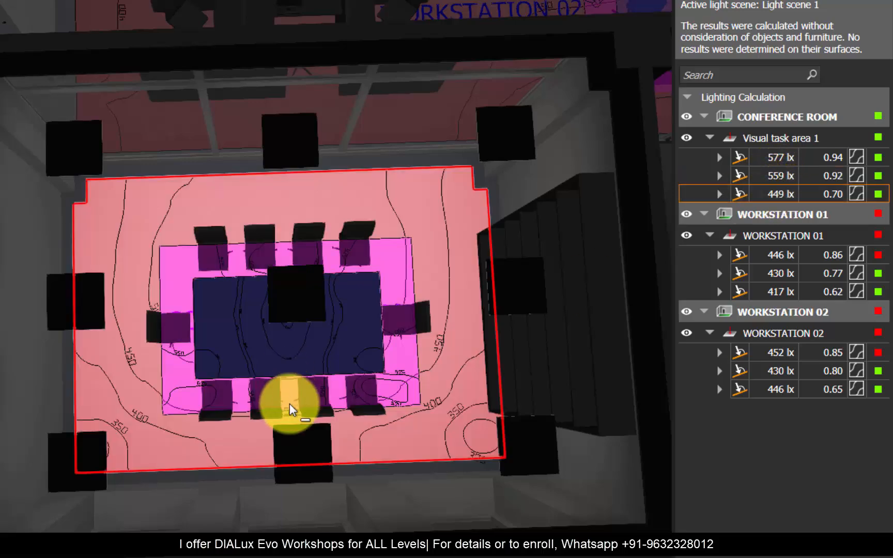
# Step: Examine the WORKSTATION 01 illuminance and uniformity results for its task, surrounding and background areas in turn
pyautogui.scroll(-5, 290, 408)
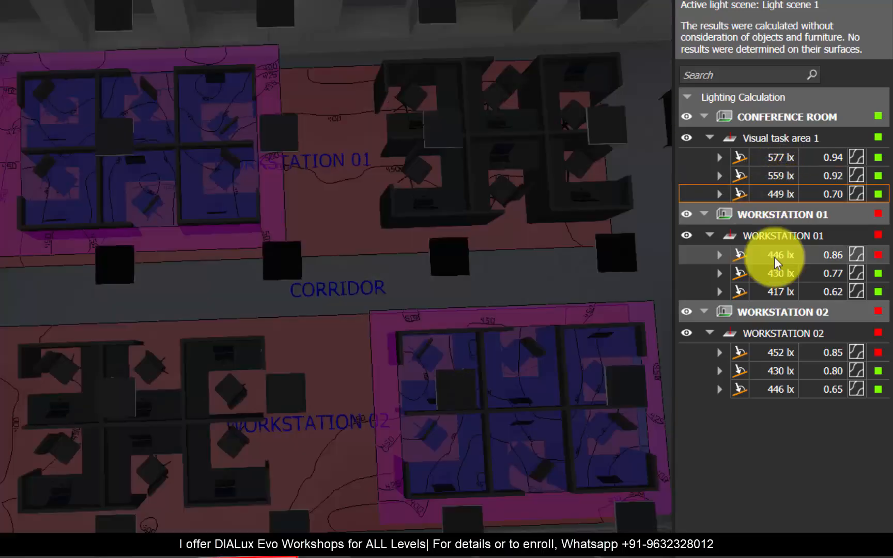
pyautogui.click(775, 256)
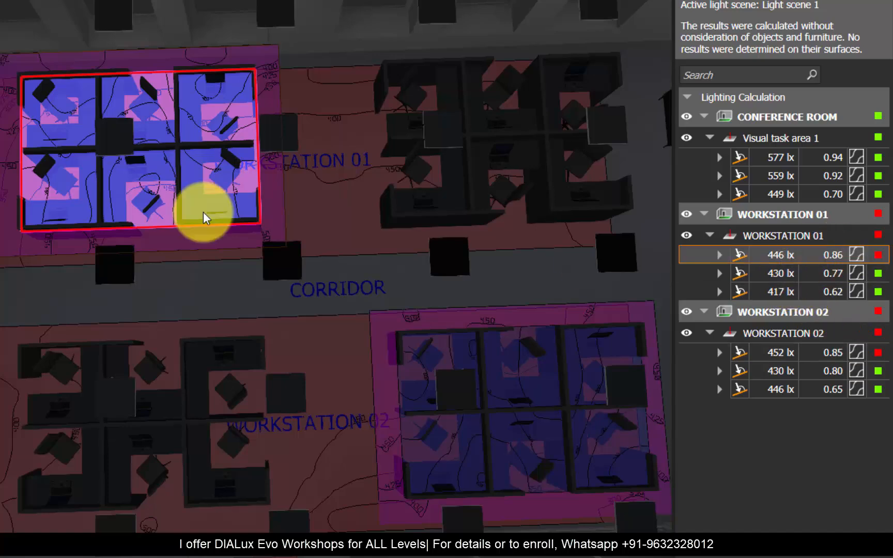
pyautogui.scroll(3, 65, 81)
pyautogui.scroll(-2, 537, 395)
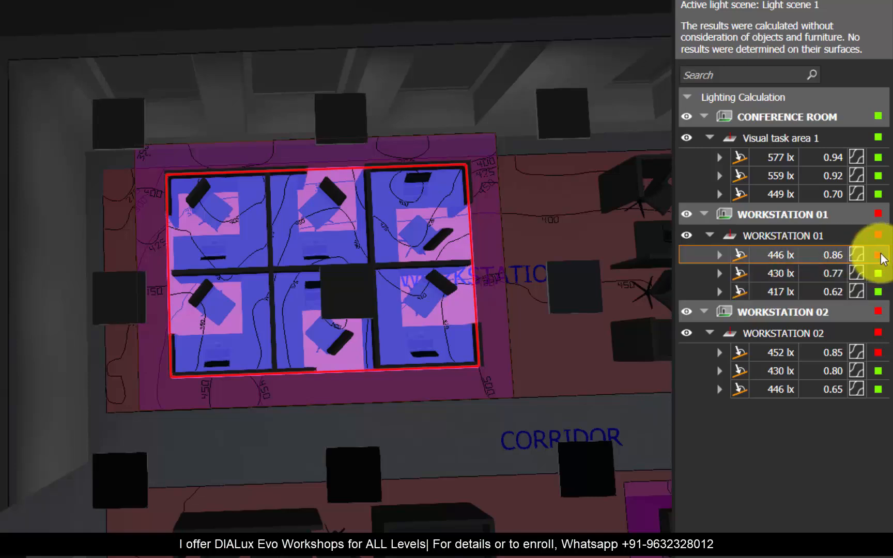
pyautogui.click(800, 273)
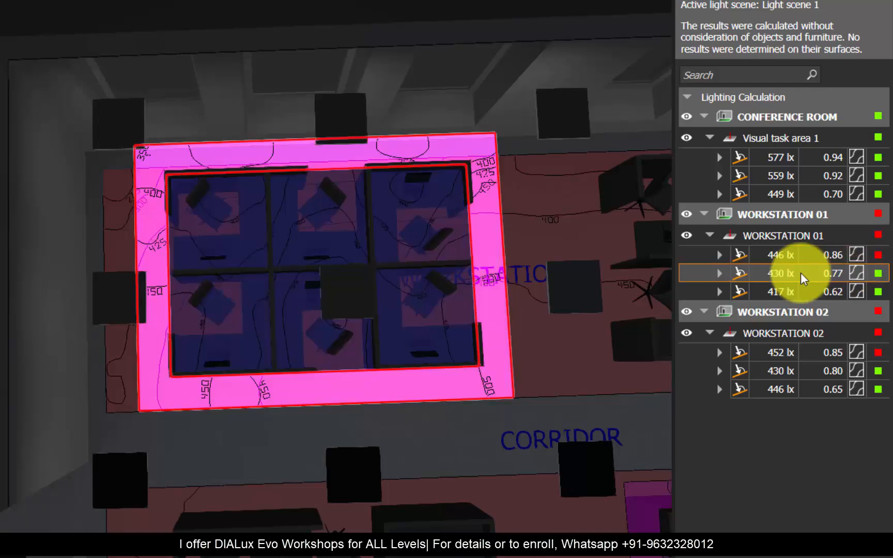
pyautogui.click(793, 290)
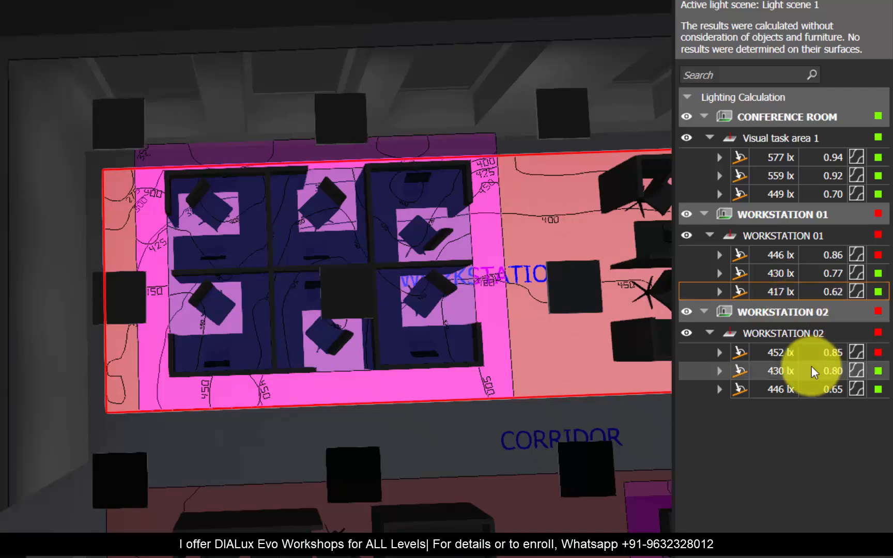
# Step: Examine the WORKSTATION 02 results for its task, surrounding and background areas, then return to the visual task area
pyautogui.click(782, 353)
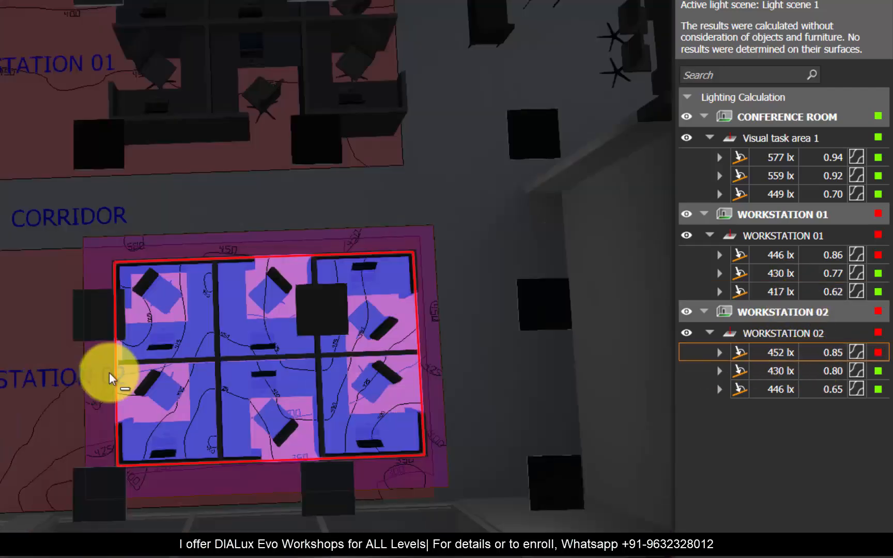
pyautogui.click(788, 363)
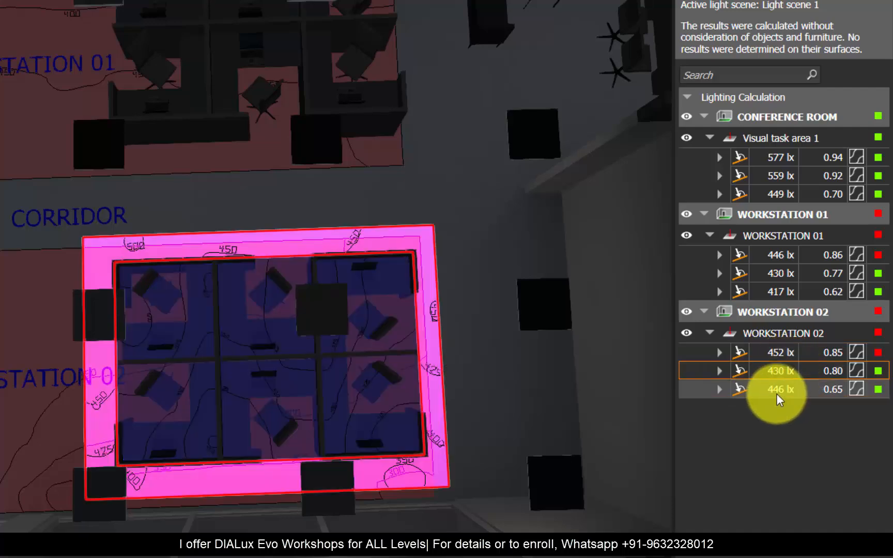
pyautogui.click(776, 393)
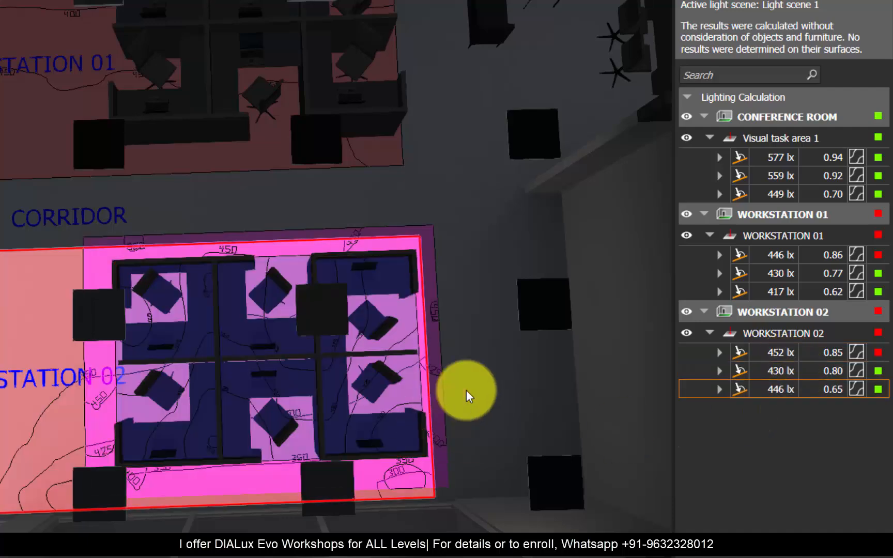
pyautogui.scroll(-3, 466, 390)
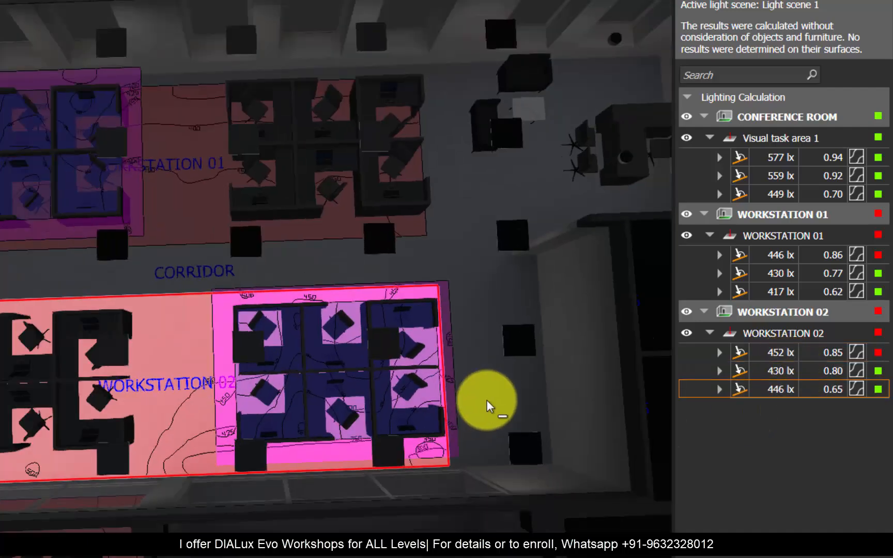
pyautogui.click(801, 355)
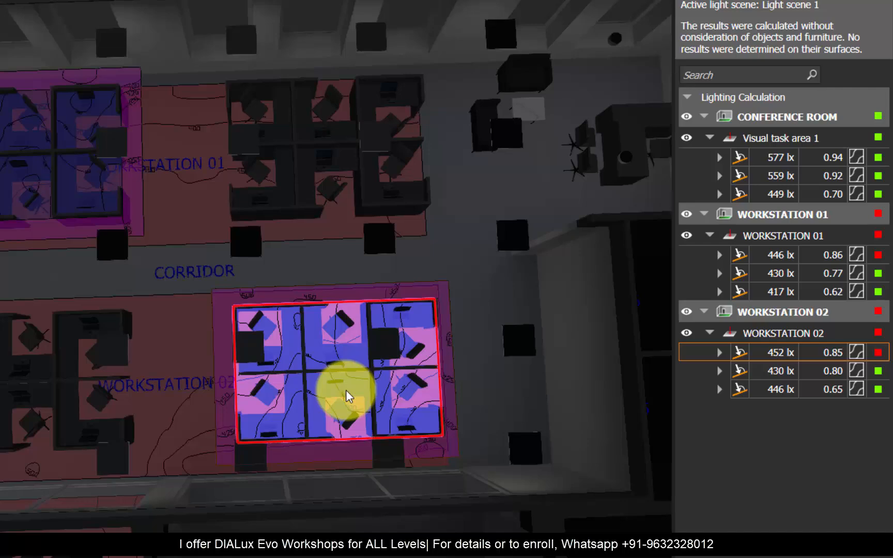
# Step: Inspect the calculated areas of both workstation zones from an angled 3D view and highlight the WORKSTATION 02 background area
pyautogui.scroll(-2, 347, 397)
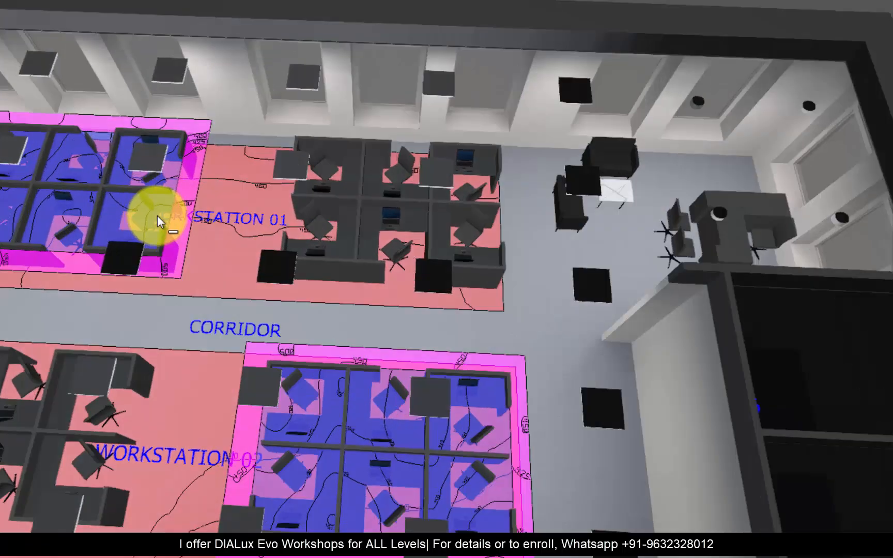
pyautogui.scroll(3, 237, 301)
pyautogui.moveTo(236, 301); pyautogui.dragTo(241, 341)
pyautogui.scroll(-3, 241, 341)
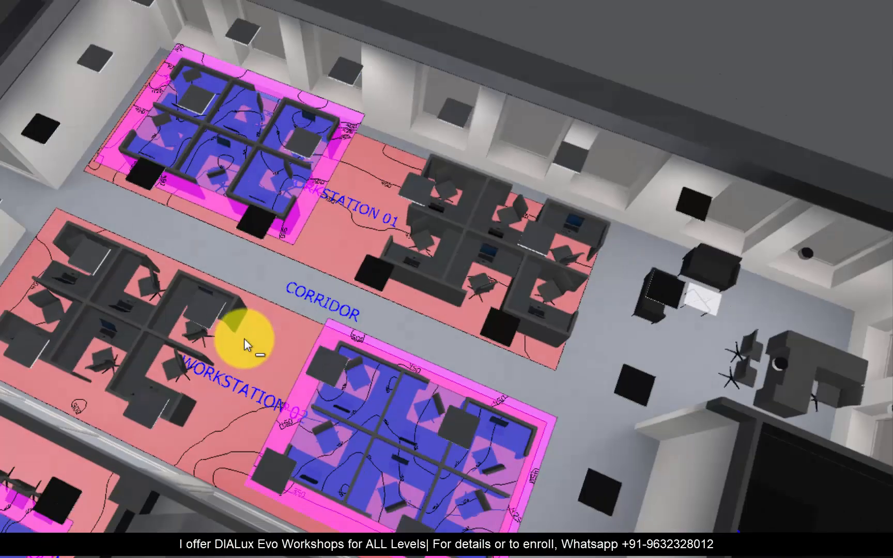
pyautogui.click(255, 347)
pyautogui.scroll(2, 302, 265)
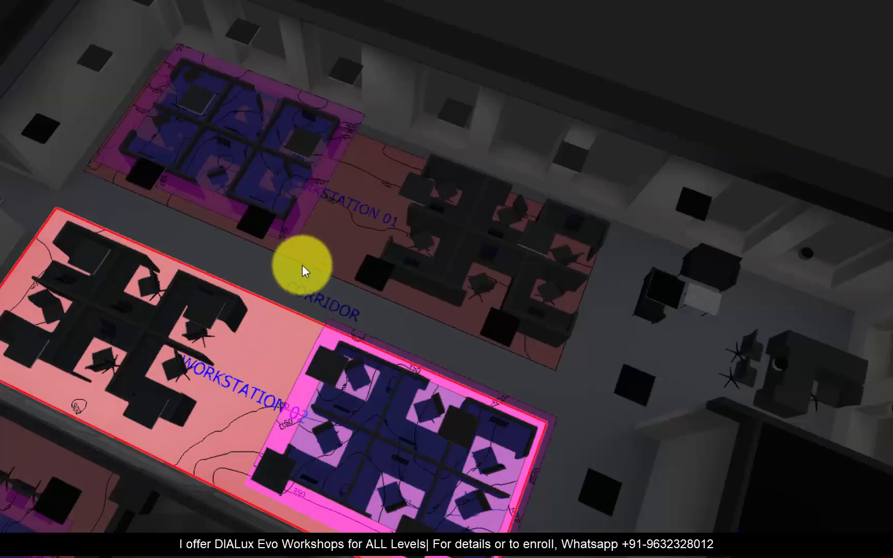